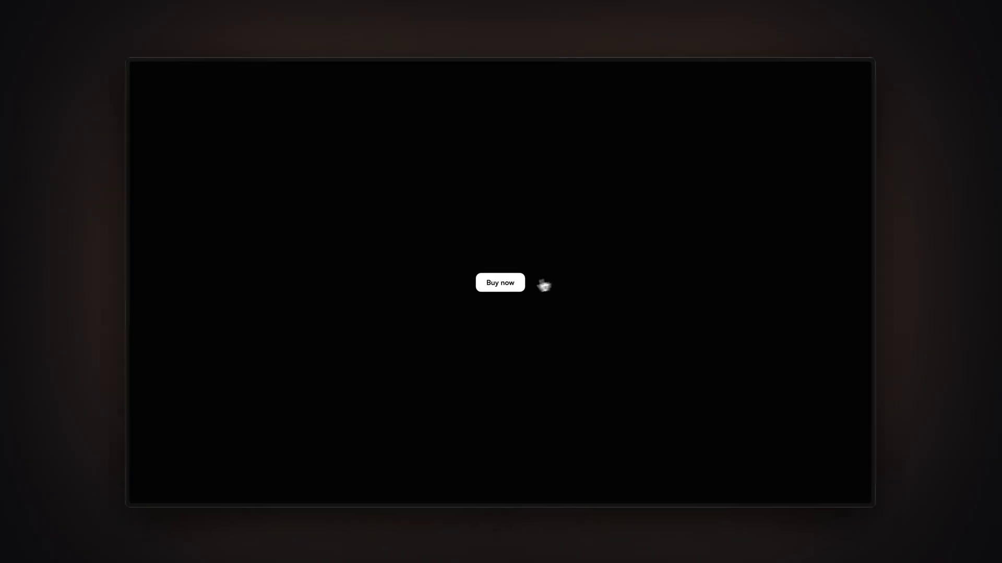
Open the checkout overlay for the Stellar Framer Template and close it again.
left_click(519, 283)
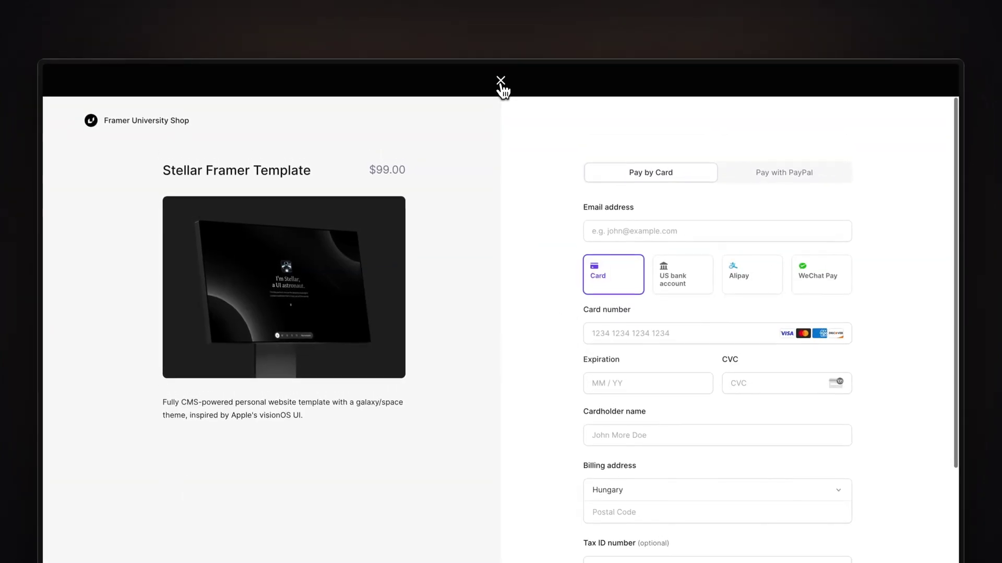
left_click(500, 78)
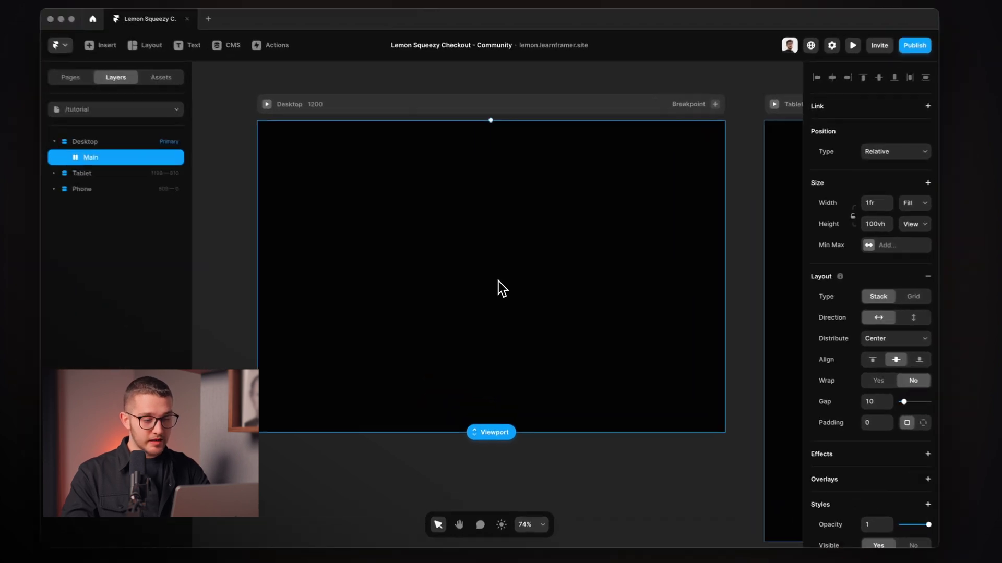
Add a "Buy now" text layer to the Main frame of the Desktop breakpoint and color it white (#FFFFFF).
key("t")
left_click(467, 271)
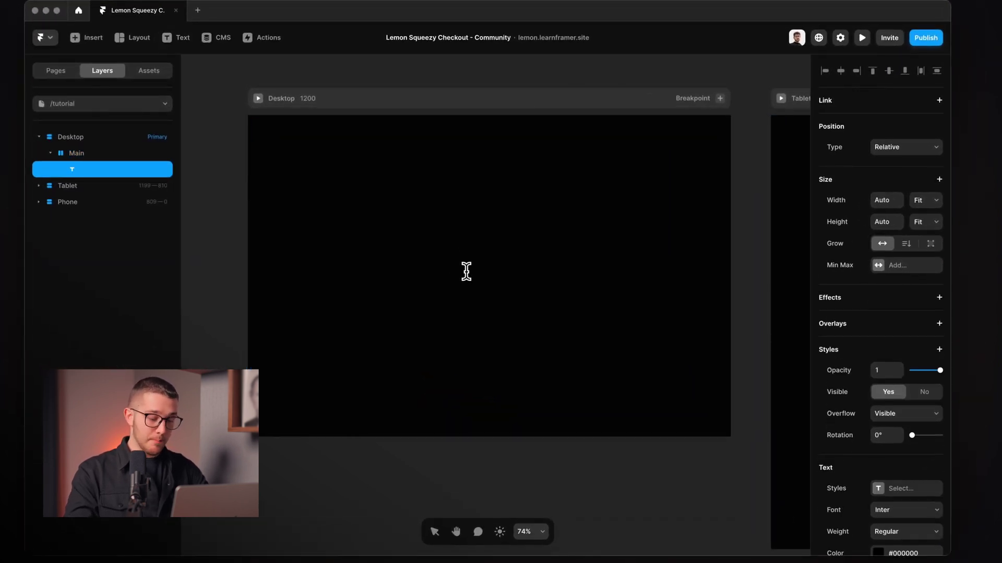
key("super+a")
scroll(933, 417, "down", 5)
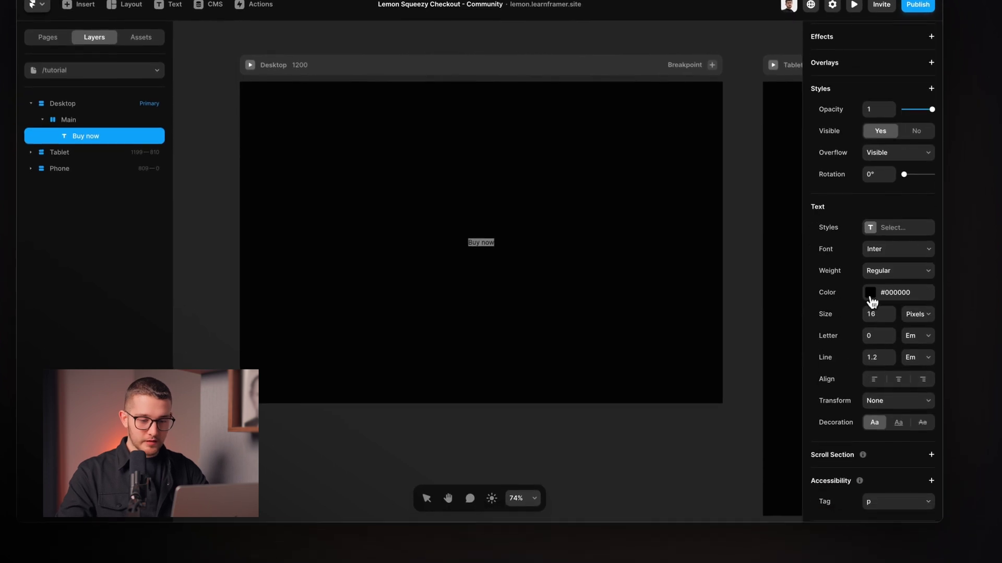
left_click(869, 297)
left_click_drag(730, 355, 548, 244)
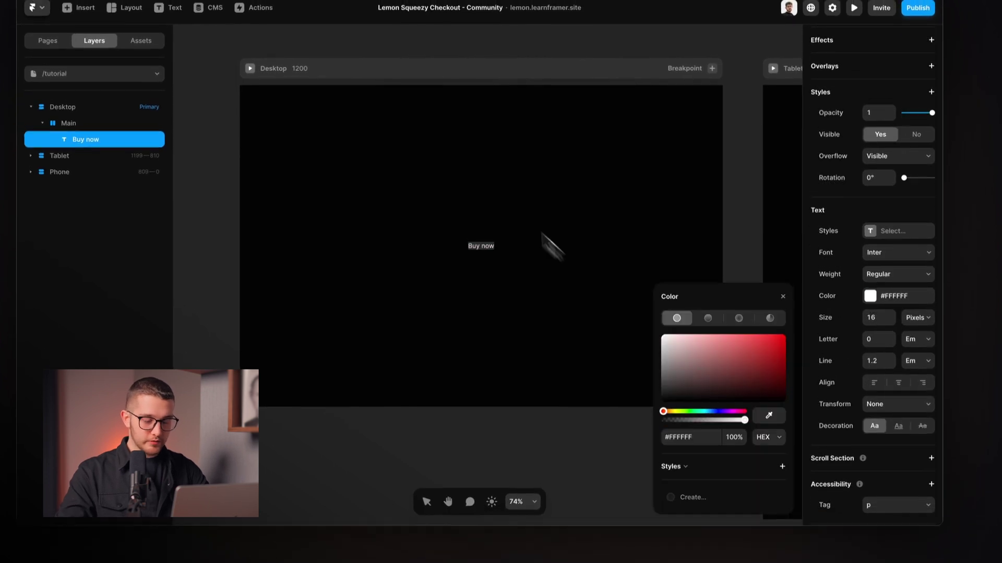
left_click(782, 295)
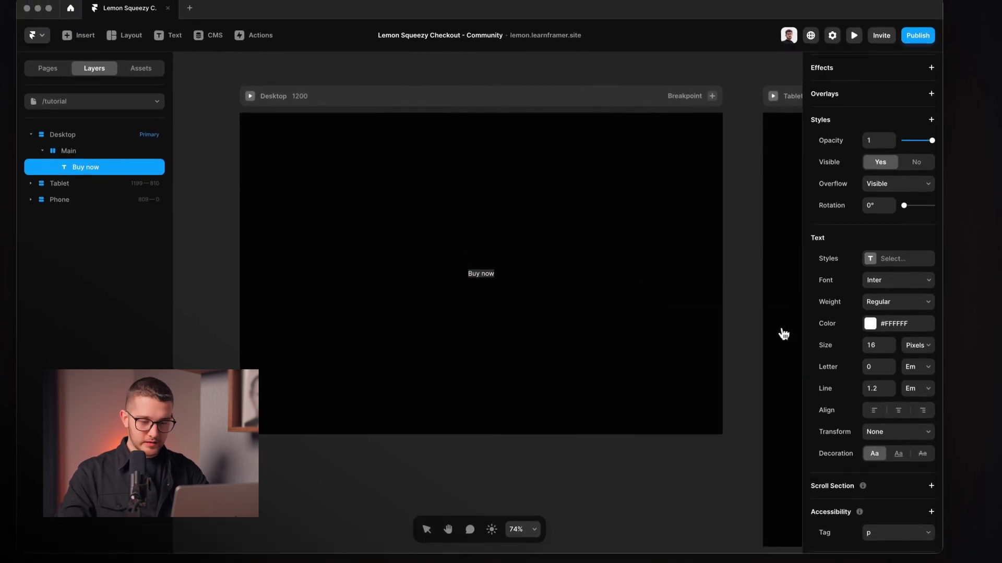
Set the "Buy now" text's font to Satoshi and its weight to Bold.
left_click(893, 282)
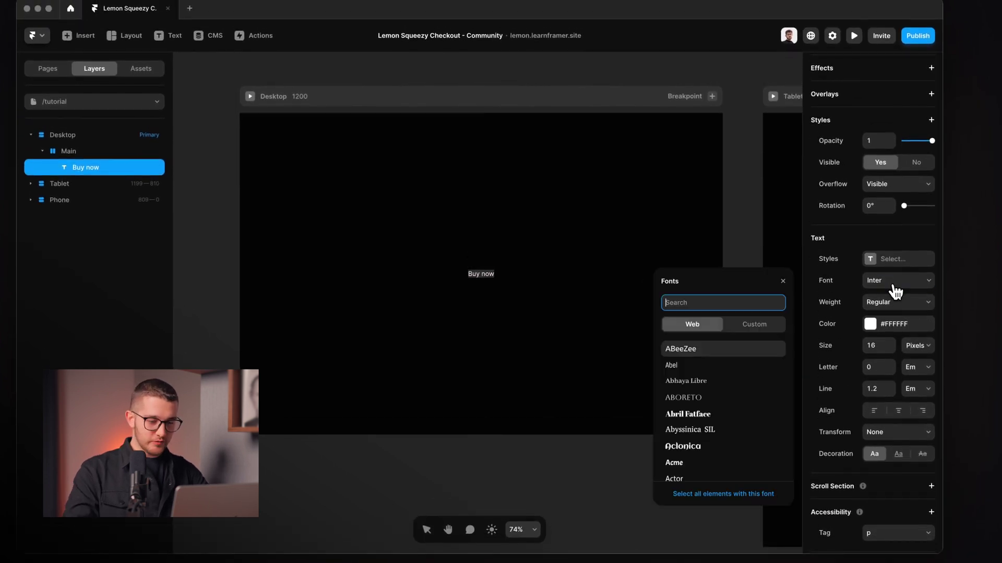
type("satos")
key("Return")
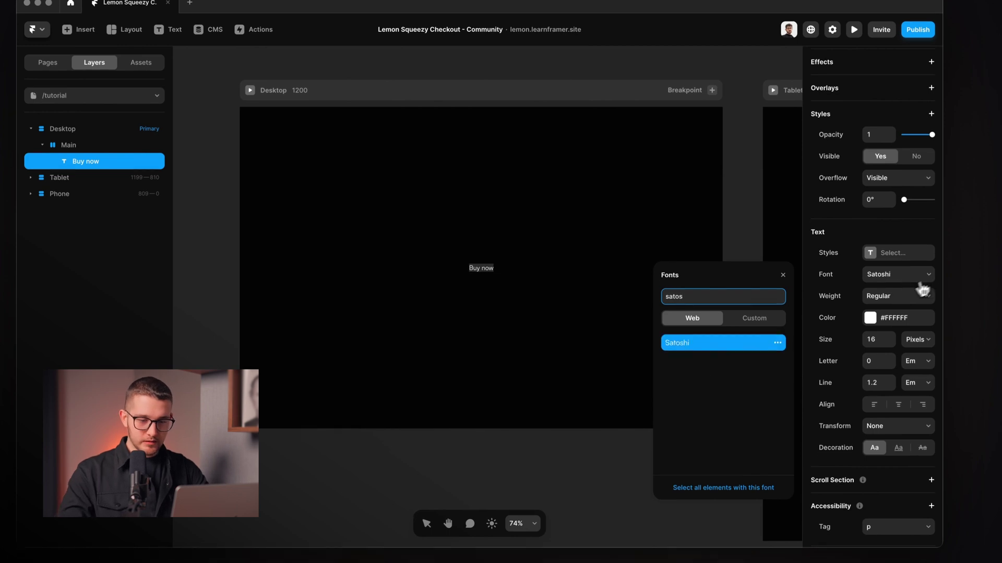
left_click(898, 302)
left_click(887, 341)
Wrap the "Buy now" text in a stack and rename that stack Button.
scroll(570, 271, "up", 5)
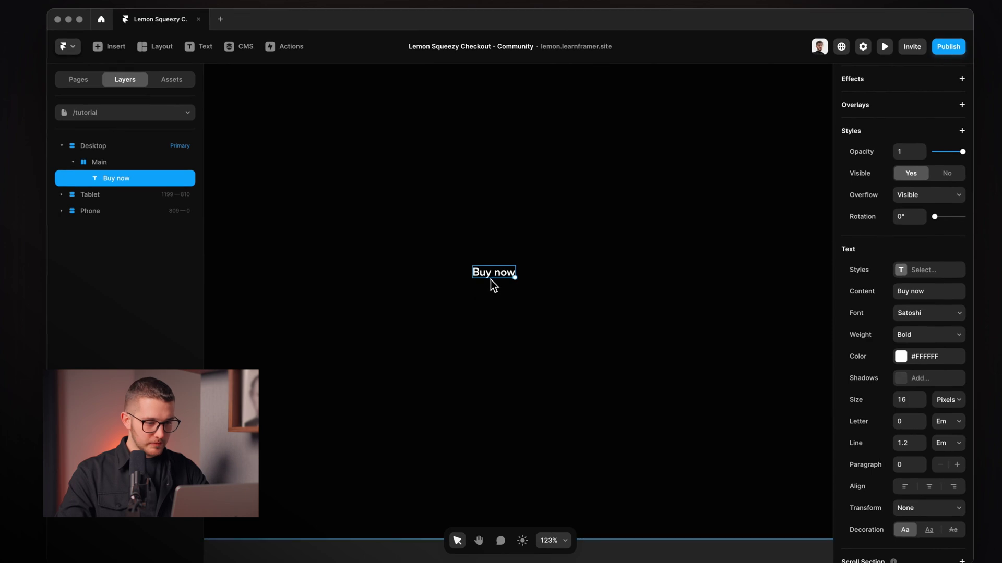
left_click(502, 283)
left_click(506, 284)
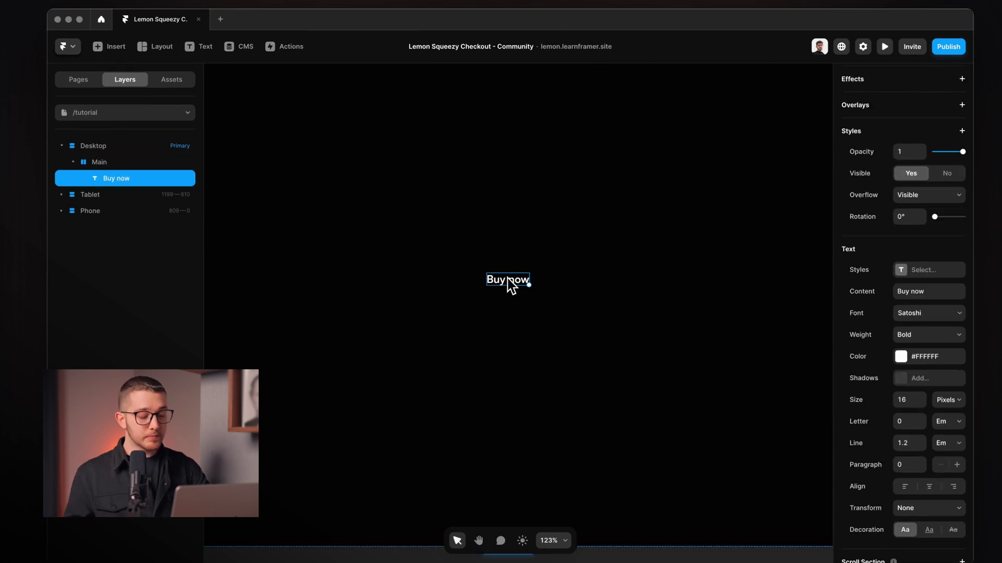
key("alt")
key("super+alt+Return")
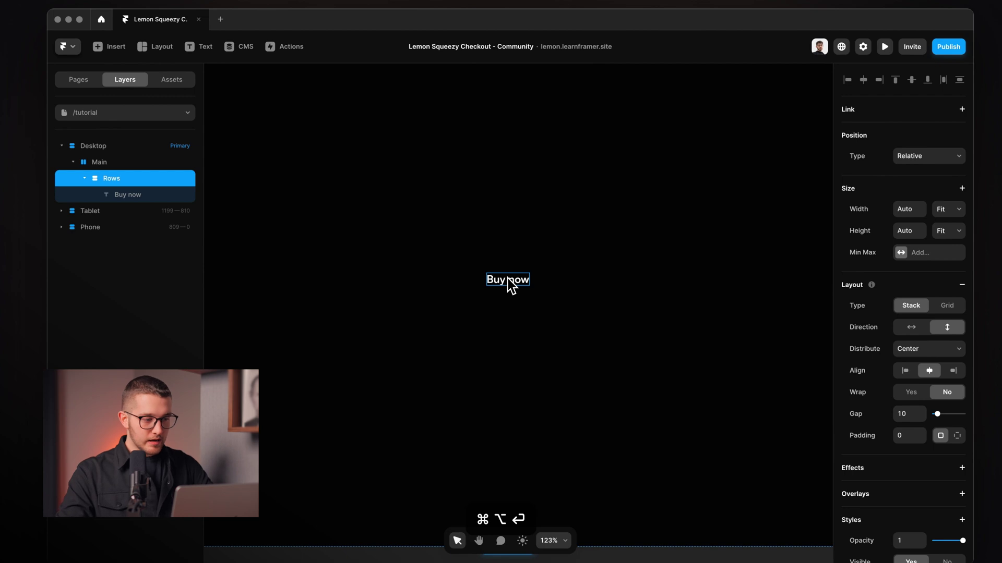
double_click(113, 180)
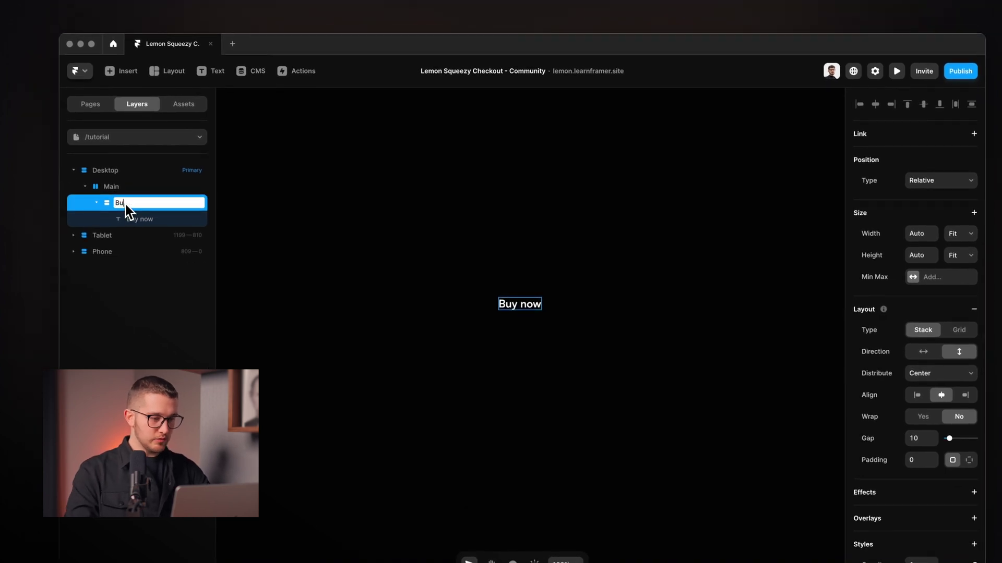
type("Button")
key("Return")
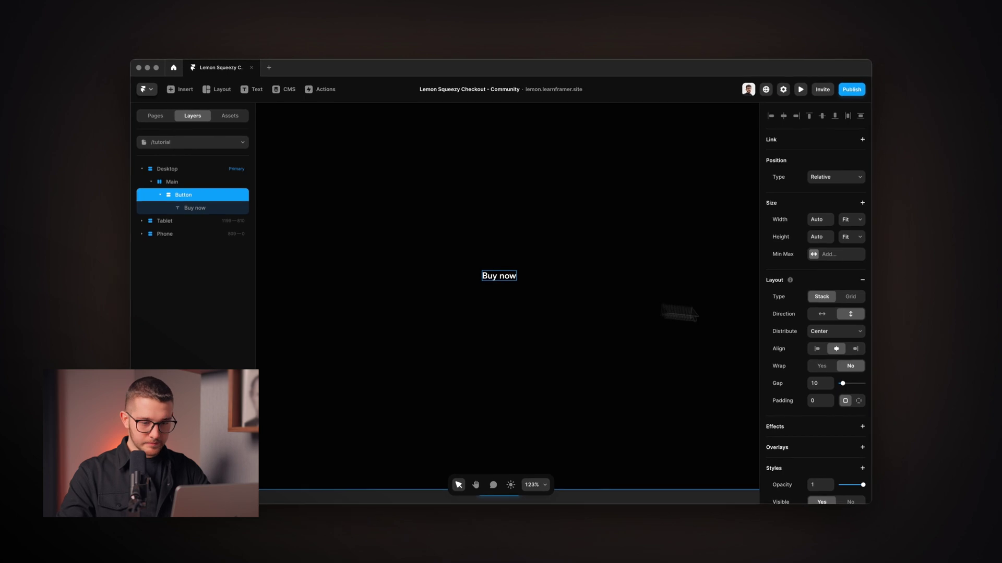
Set the Button stack's individual padding to 12 at top and bottom and 24 at right and left.
scroll(848, 360, "down", 1)
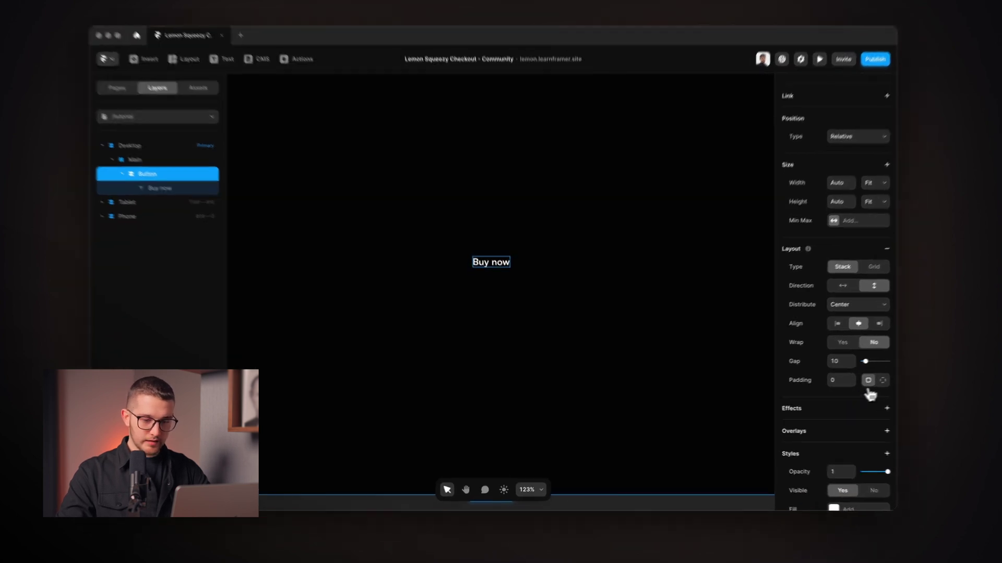
left_click(858, 384)
left_click(814, 402)
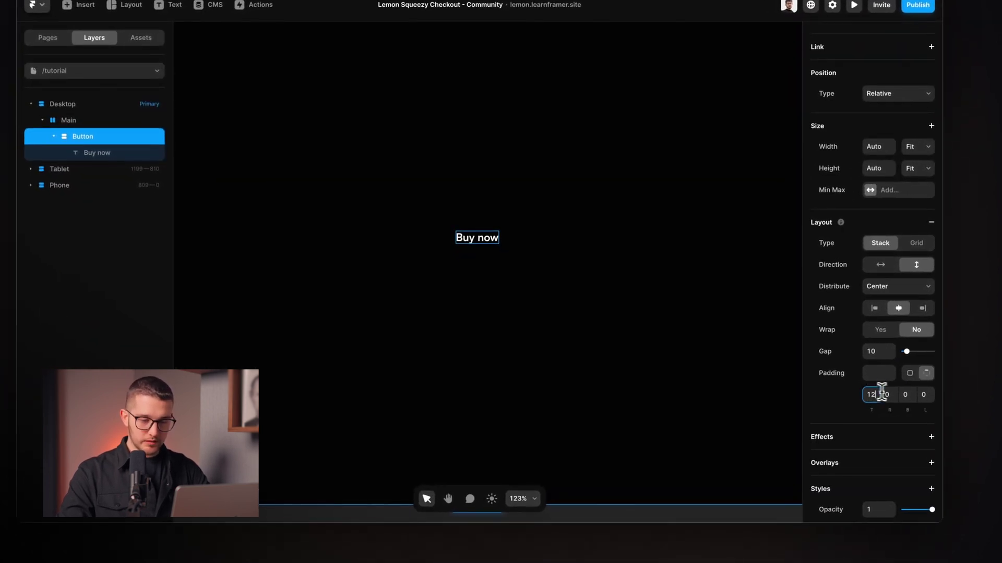
left_click(903, 395)
left_click(885, 395)
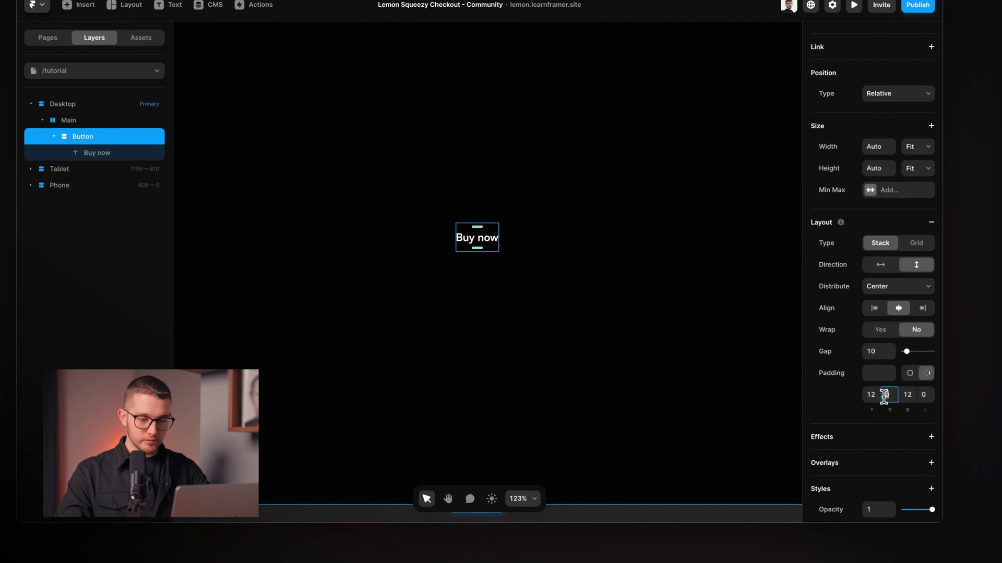
left_click(920, 396)
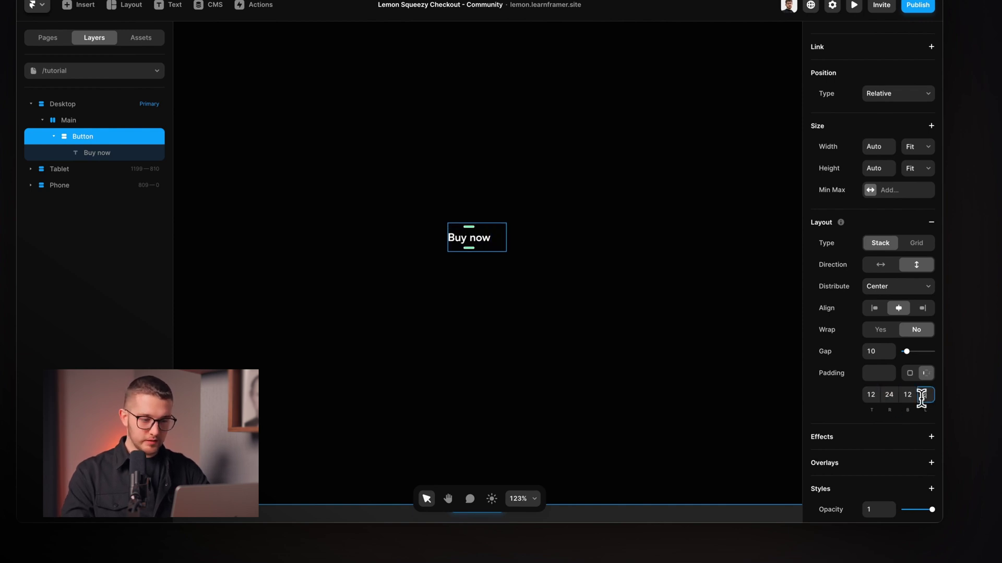
type("24")
Fill the Button stack with white (#FFFFFF) and color its "Buy now" text black (#000000).
scroll(910, 387, "down", 5)
left_click(881, 317)
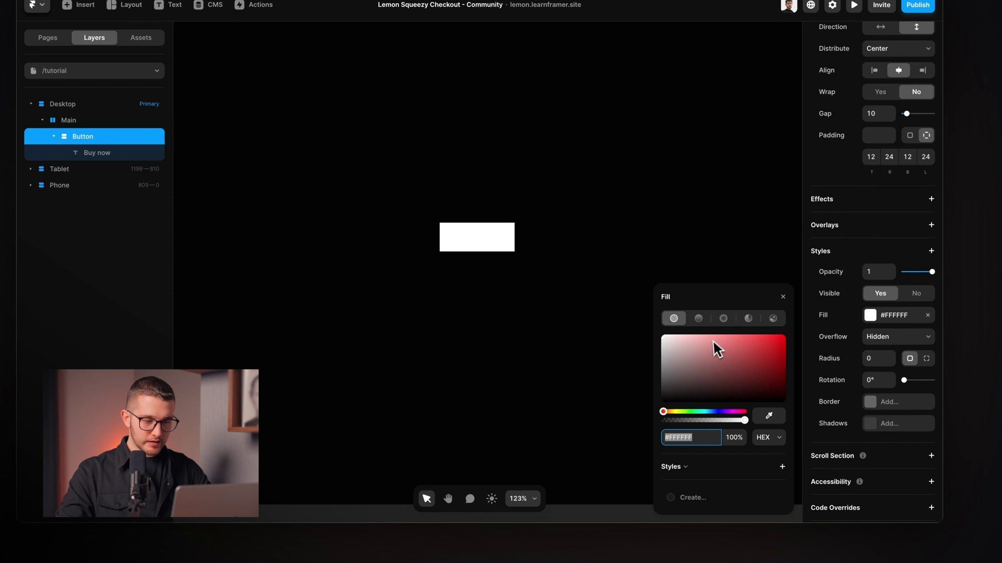
double_click(483, 238)
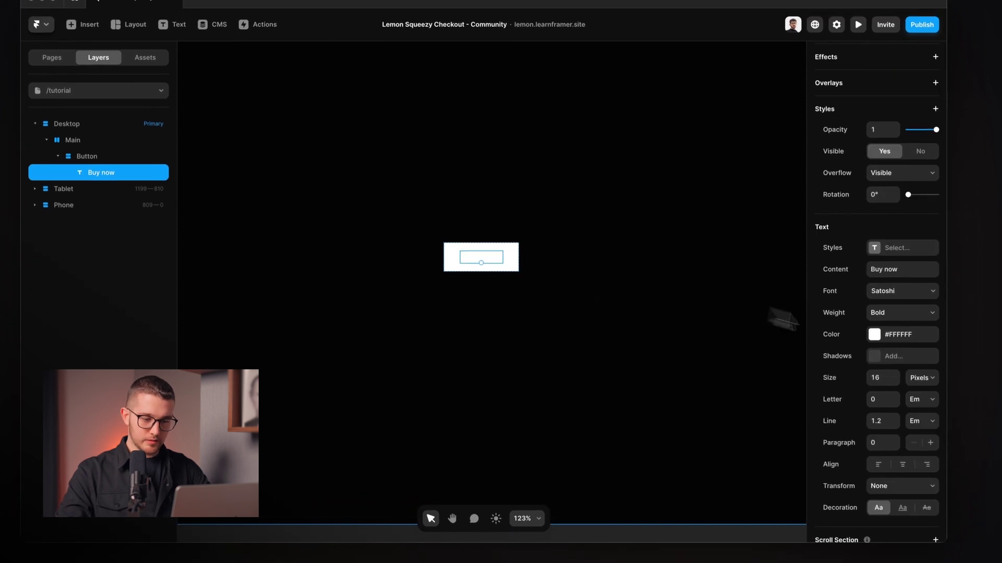
scroll(854, 365, "down", 2)
left_click(881, 284)
left_click(715, 339)
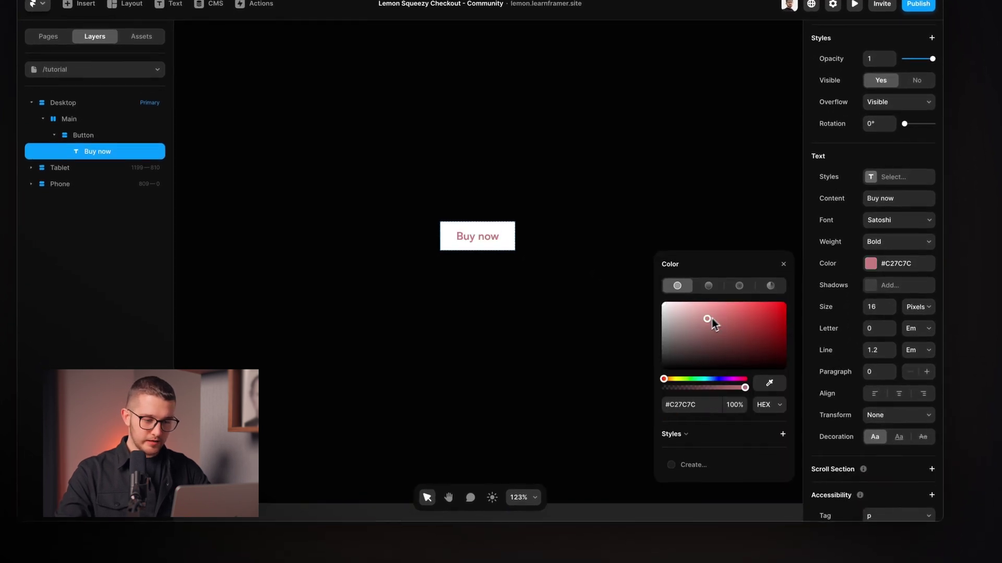
left_click_drag(712, 318, 561, 425)
left_click(545, 354)
Round the Button stack's corners with a radius of 12.
left_click(509, 227)
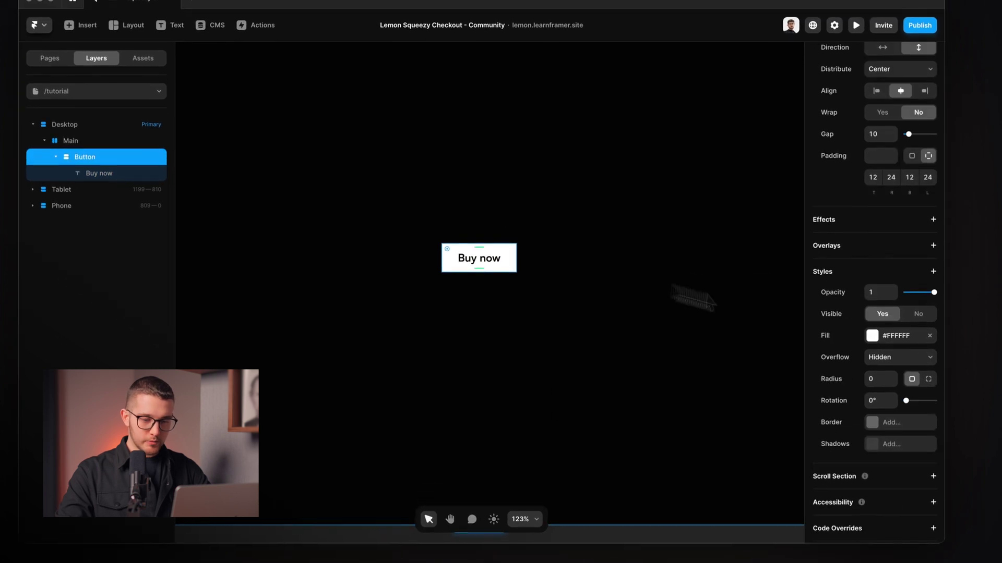
scroll(875, 377, "down", 1)
left_click(872, 348)
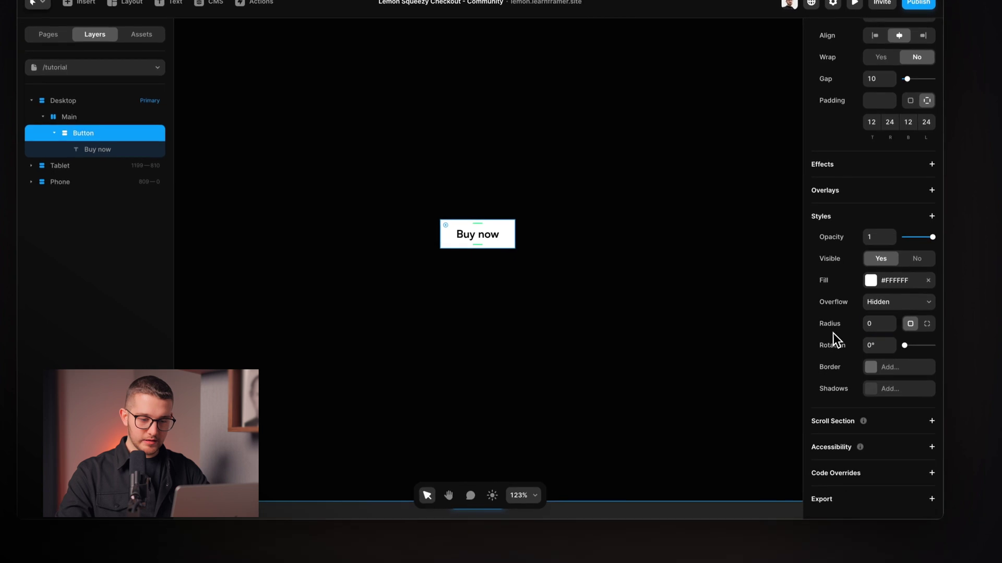
key("Return")
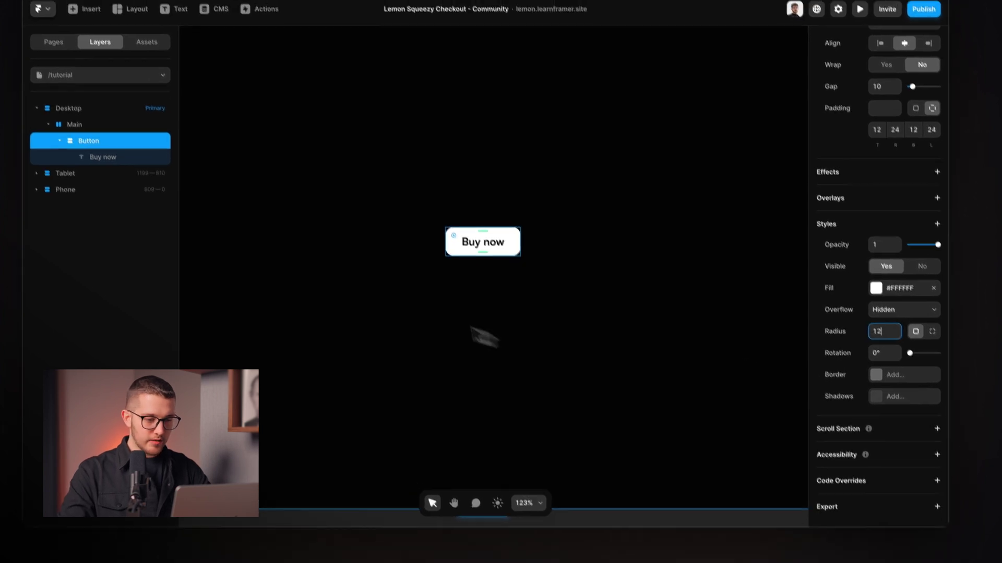
left_click(442, 289)
Preview the page to check whether the button's text can be selected, and return to the canvas.
left_click(514, 286)
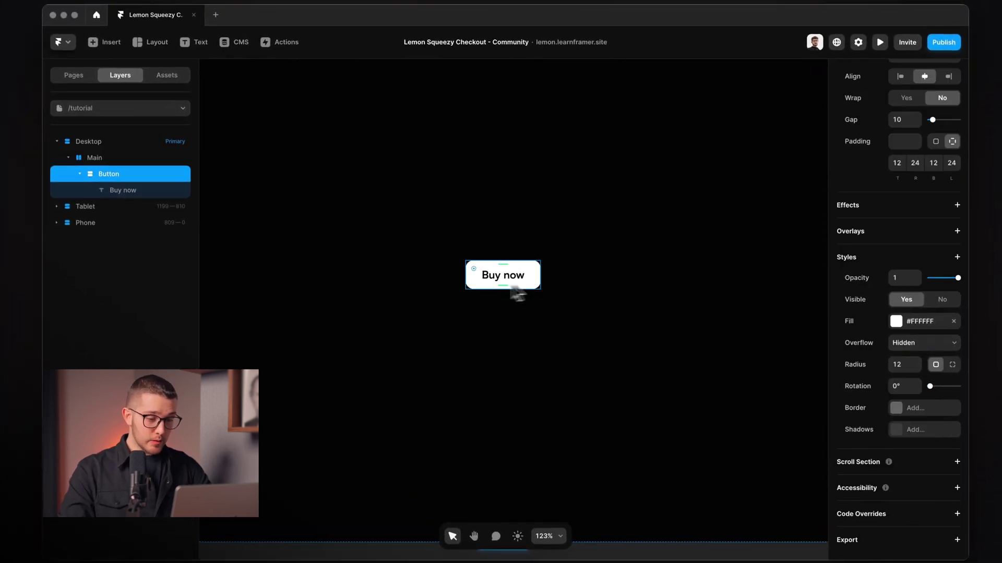
key("super+p")
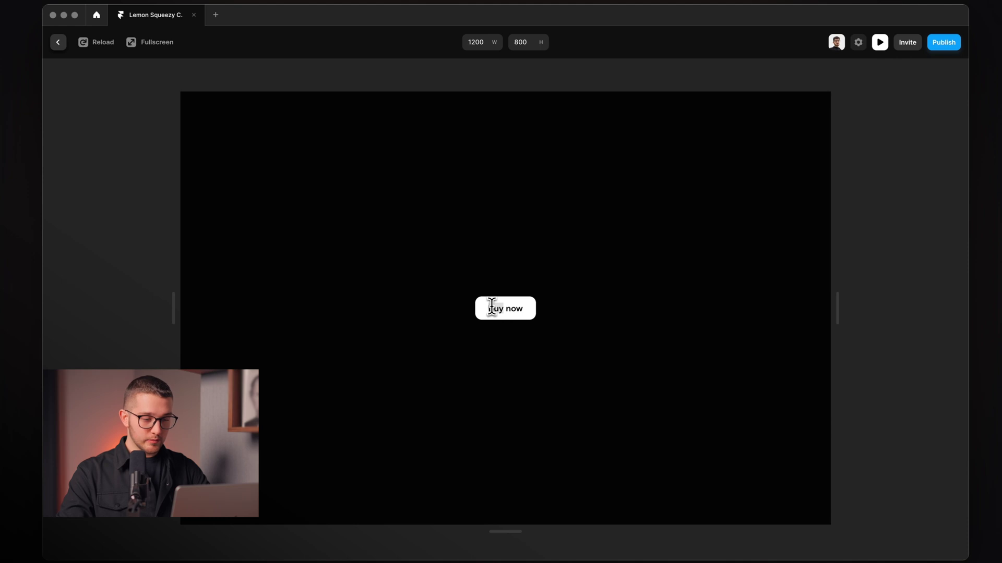
key("Escape")
Select the "Buy now" text layer inside the button to reach its style properties.
double_click(526, 282)
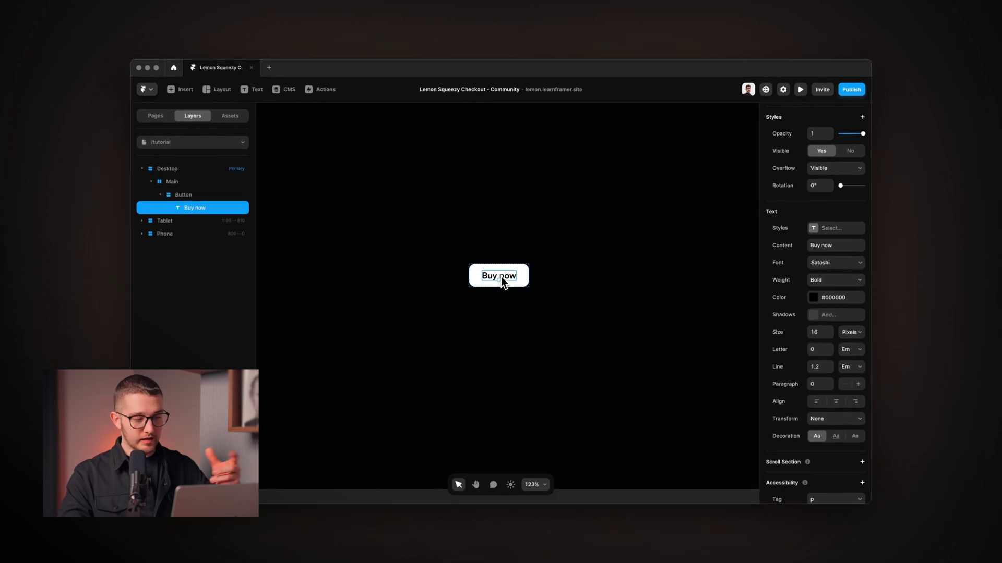
scroll(825, 249, "down", 2)
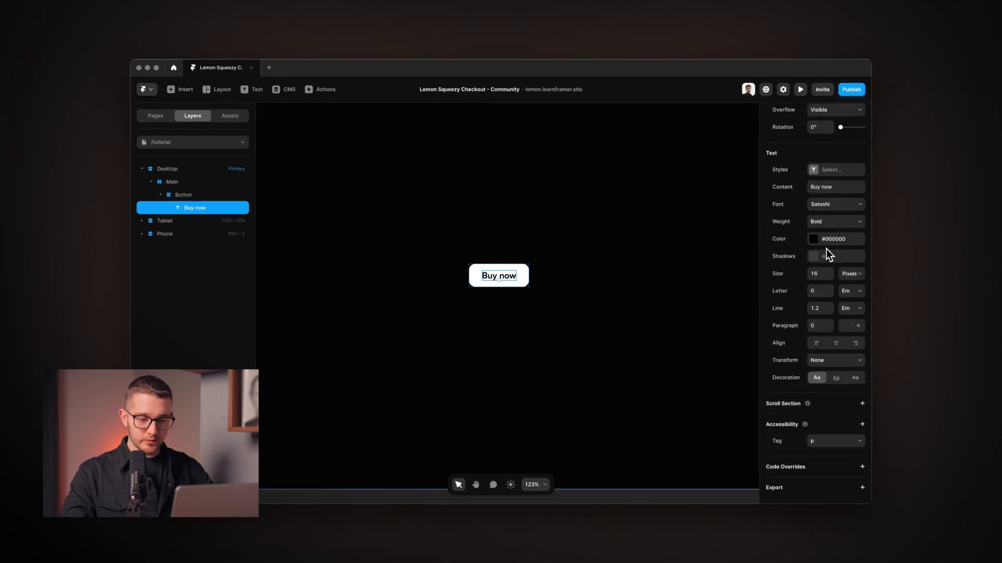
scroll(823, 281, "up", 5)
left_click(860, 220)
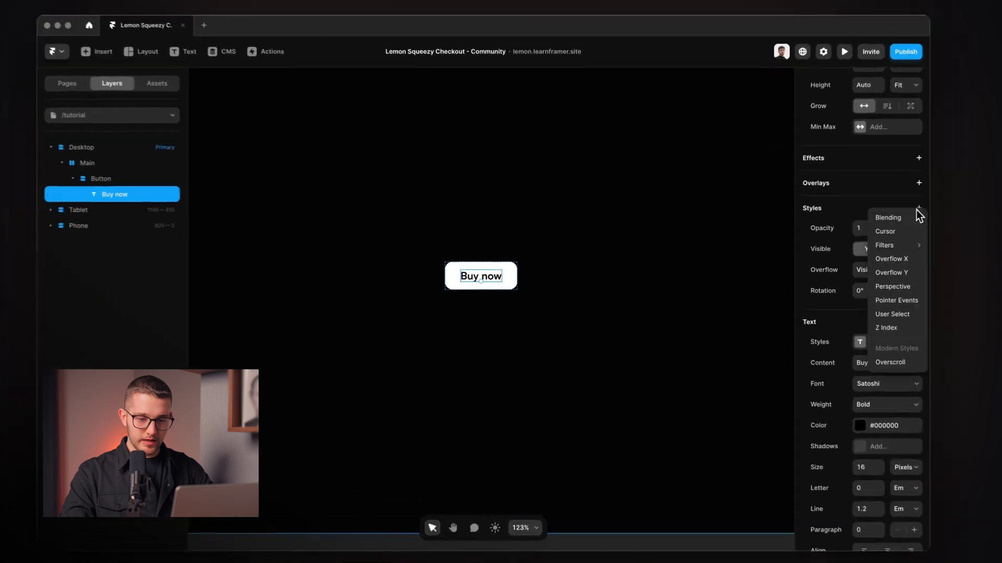
left_click(902, 324)
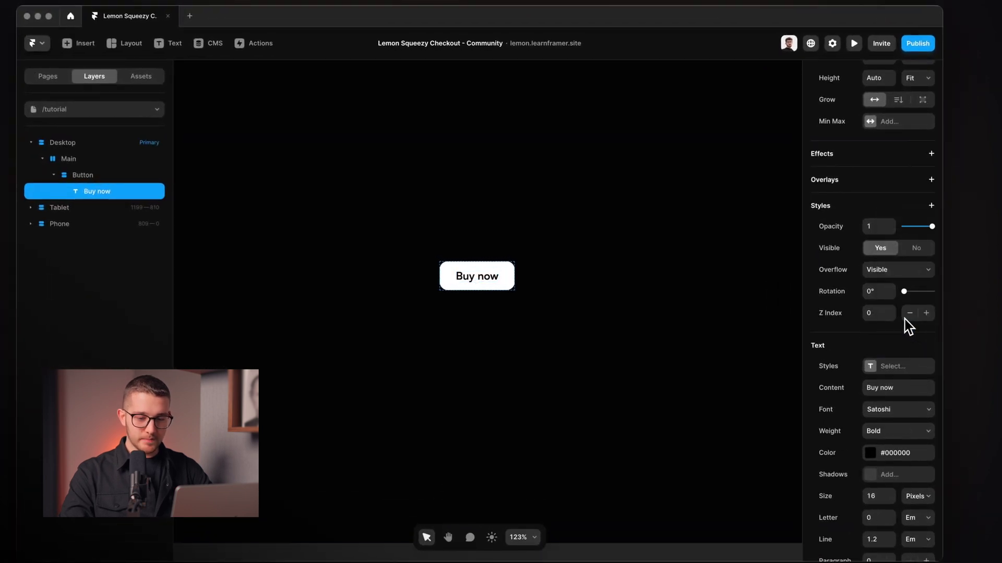
left_click(841, 315)
left_click(861, 355)
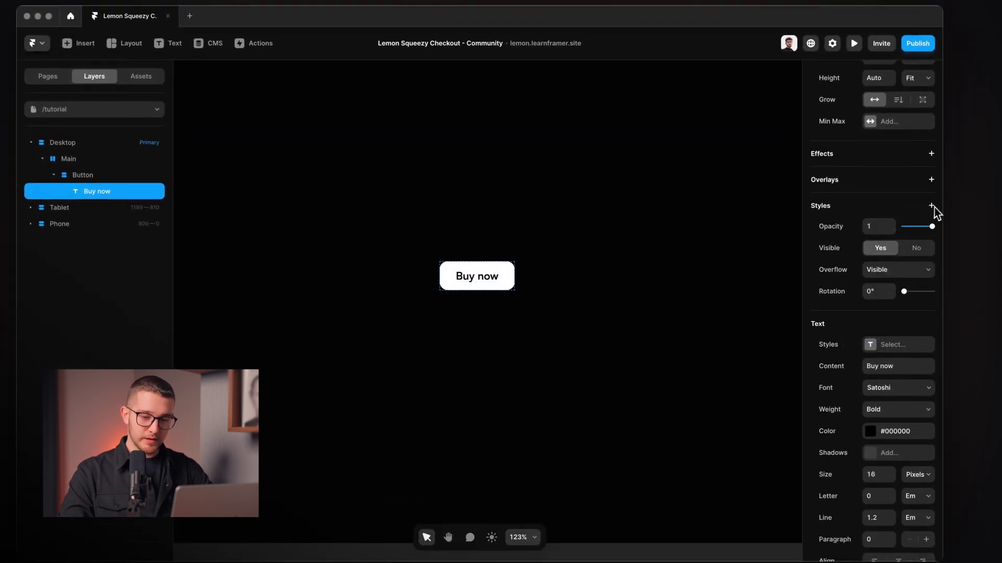
Add a User Select style set to None to the "Buy now" text.
left_click(932, 205)
left_click(912, 316)
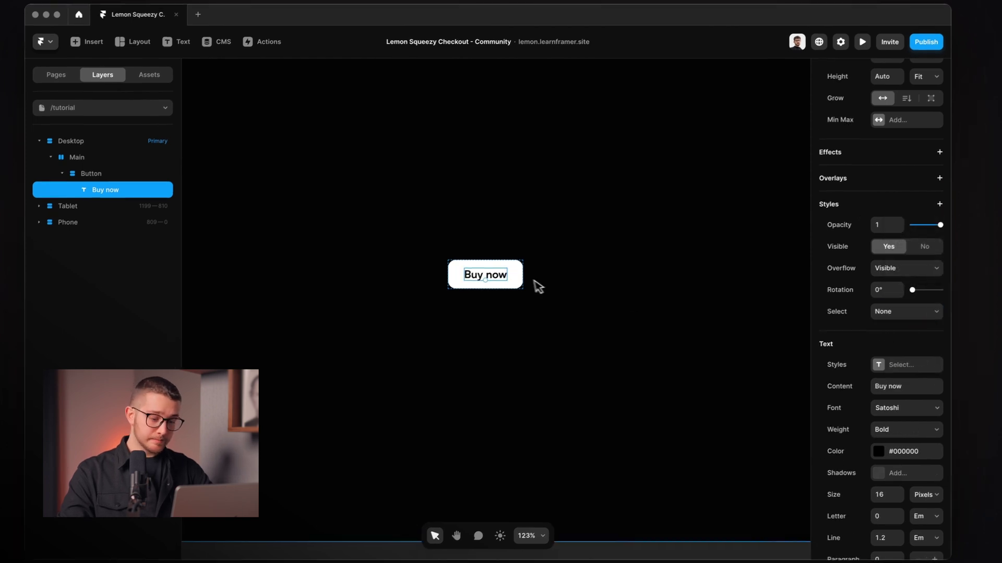
left_click(539, 286)
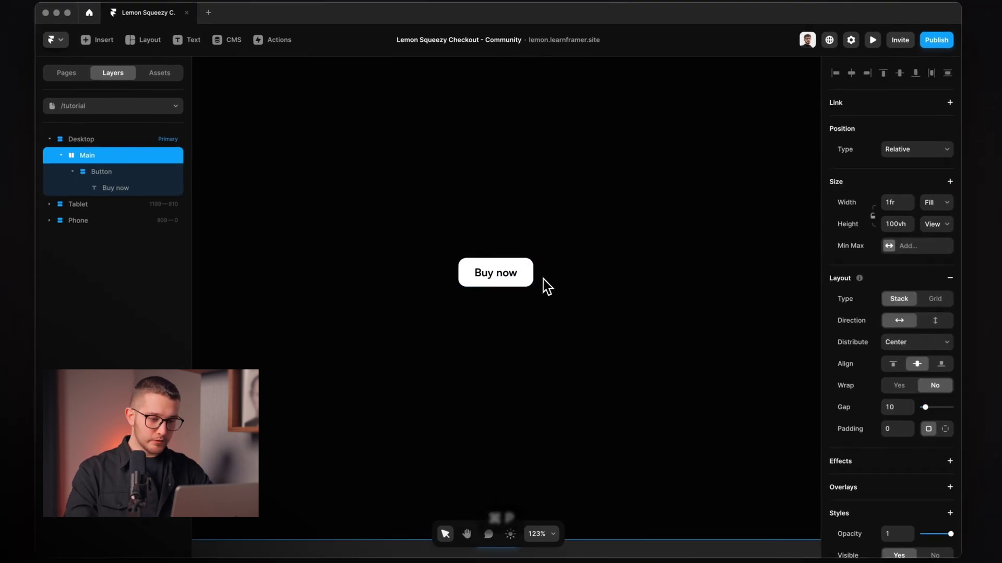
Preview the page to check the button's text selection and cursor behavior, returning to the canvas with the Button stack selected.
key("super+p")
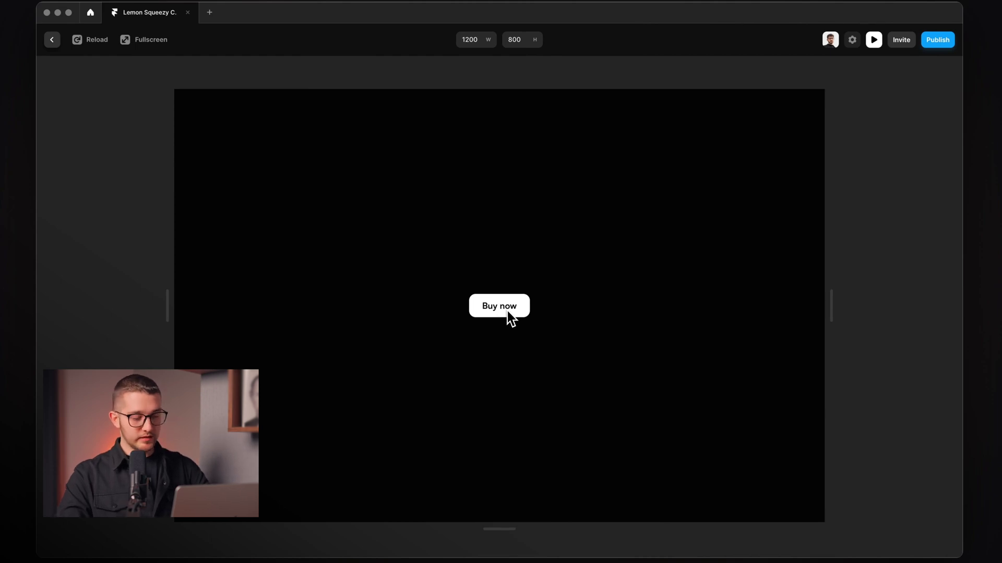
key("Escape")
left_click(523, 282)
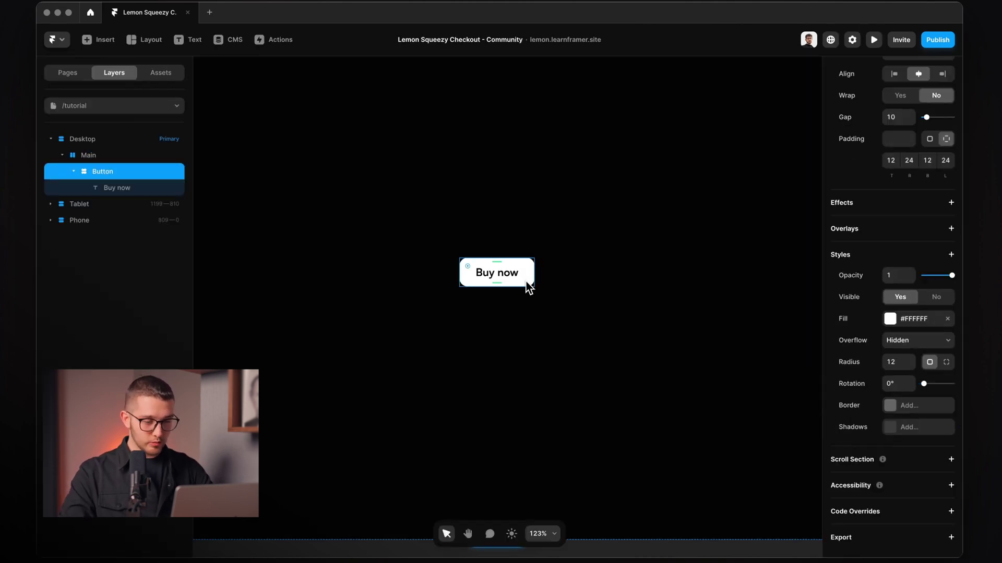
key("super+p")
key("Escape")
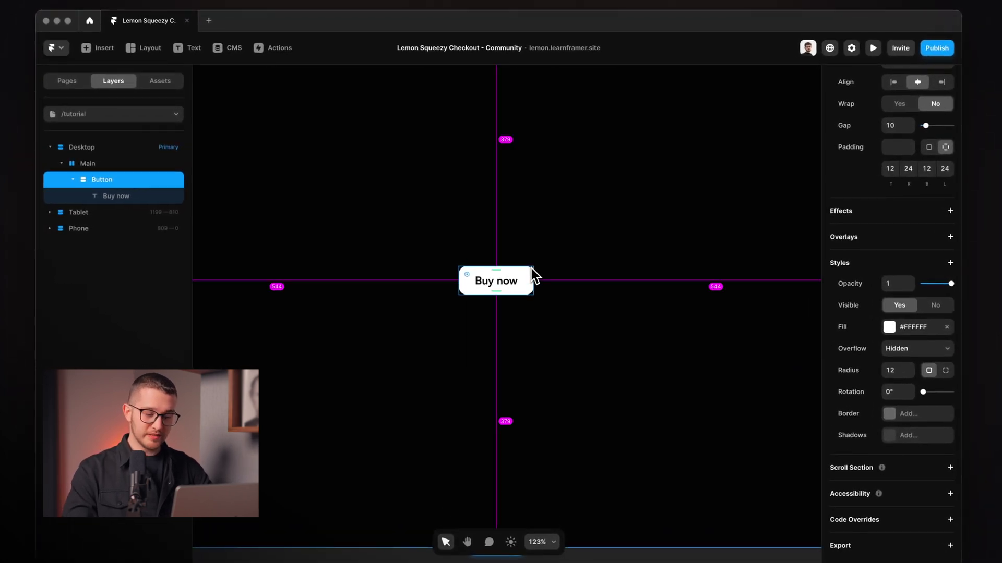
Convert the Button stack into a component named Button.
key("super+alt+k")
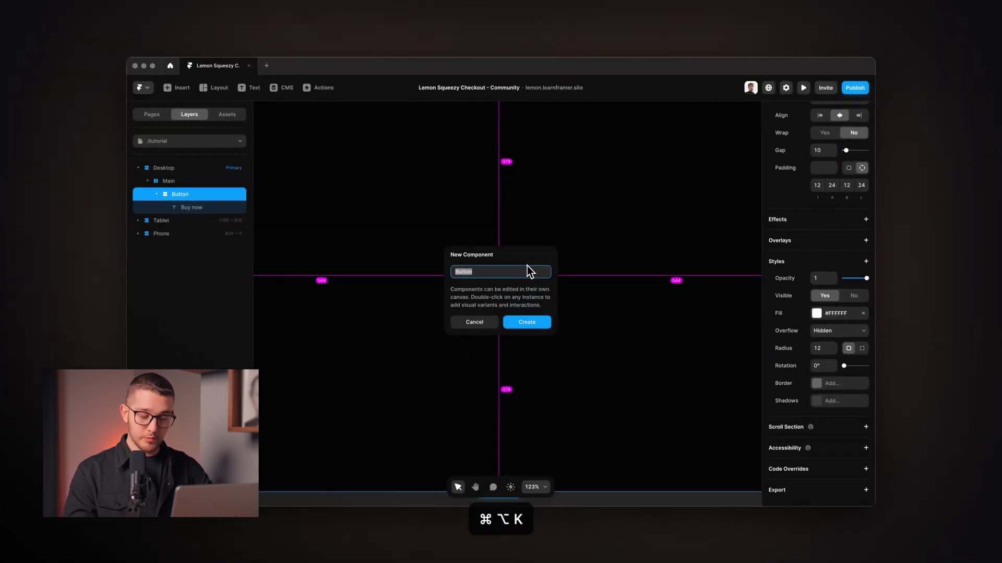
key("Return")
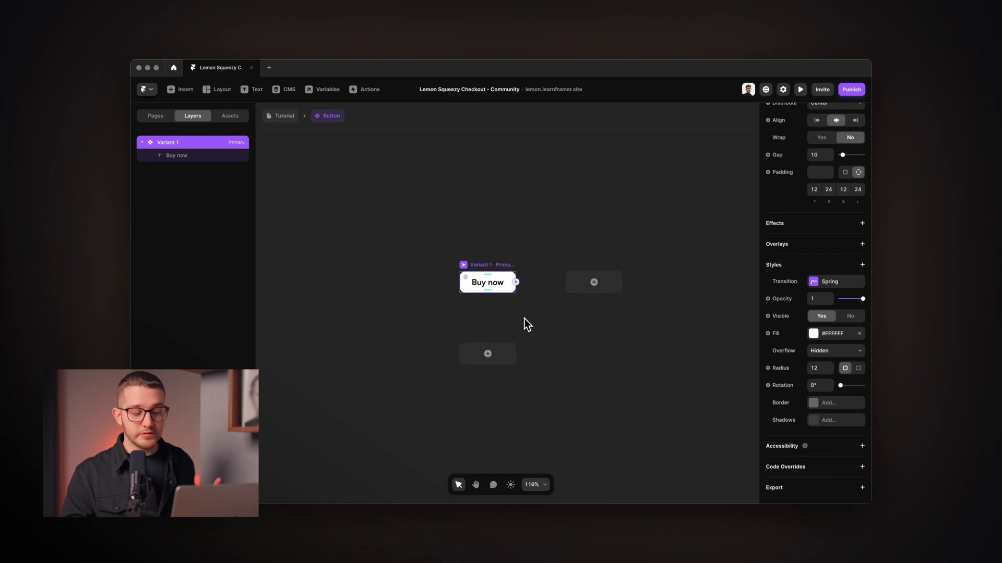
Add a Hover variant to the Button component and set its white fill's opacity to 60%.
left_click(487, 355)
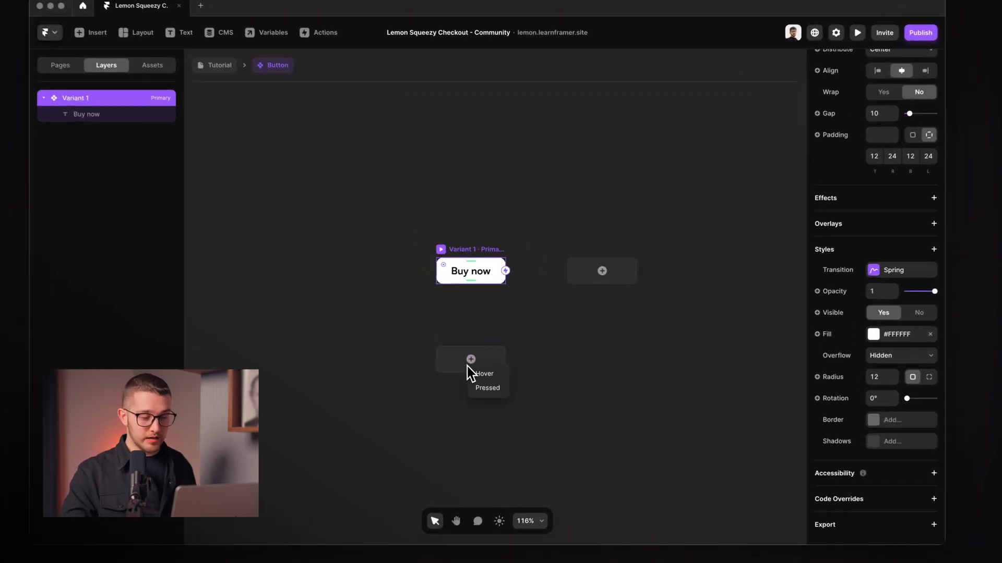
left_click(493, 375)
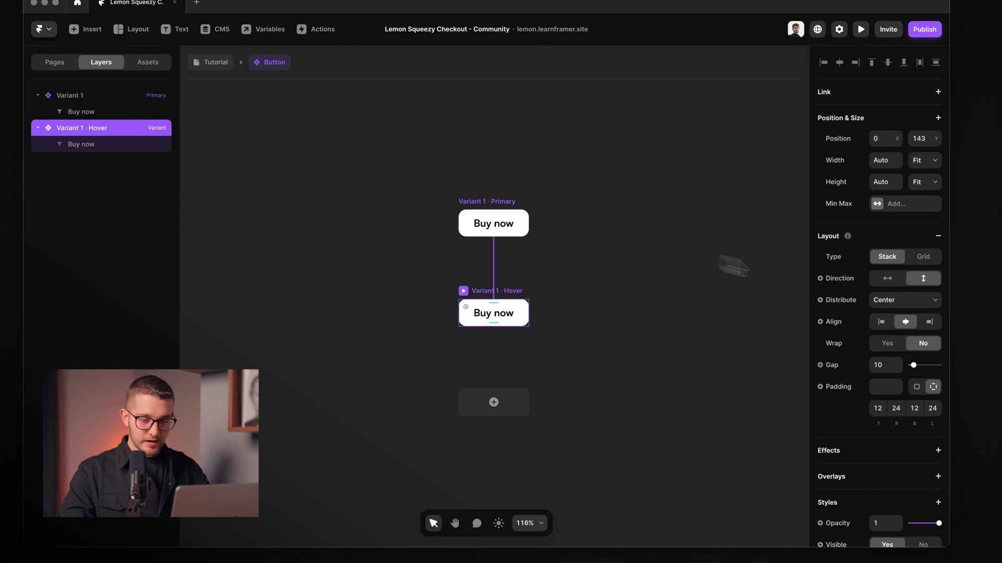
scroll(864, 390, "down", 5)
left_click(877, 353)
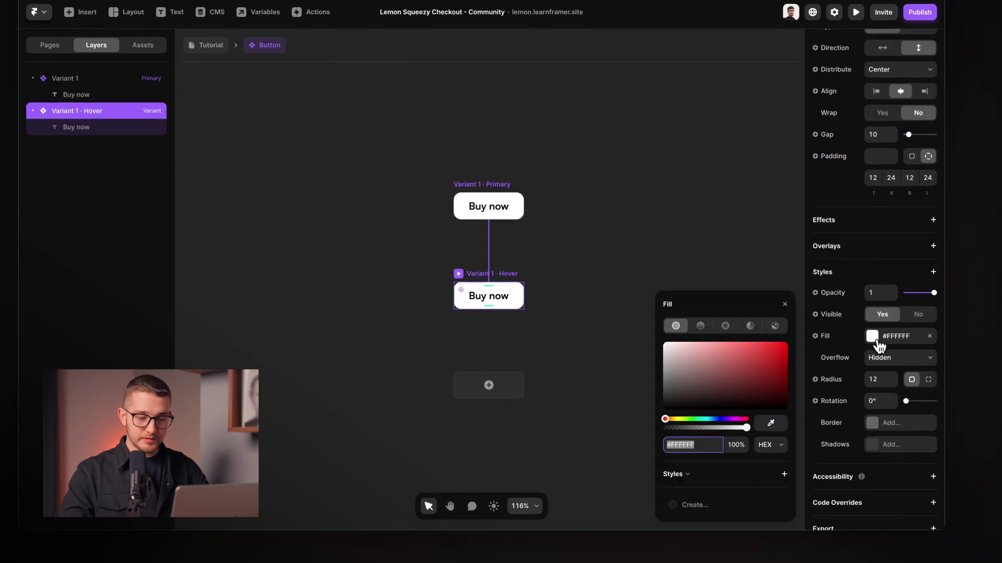
left_click(743, 445)
type("60")
key("Return")
left_click(599, 203)
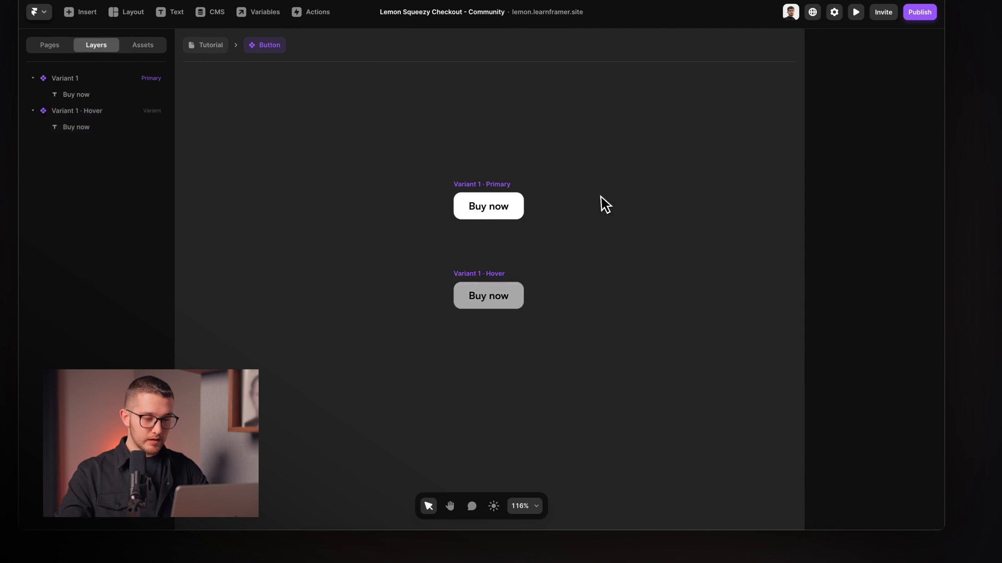
Add a Cursor style set to Pointer to the component's primary variant.
left_click(497, 188)
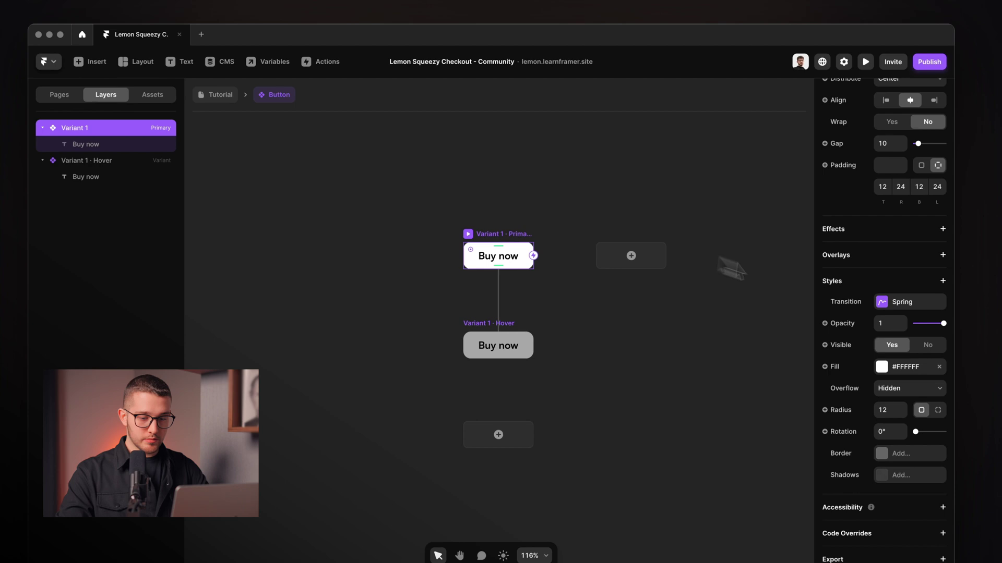
left_click(943, 281)
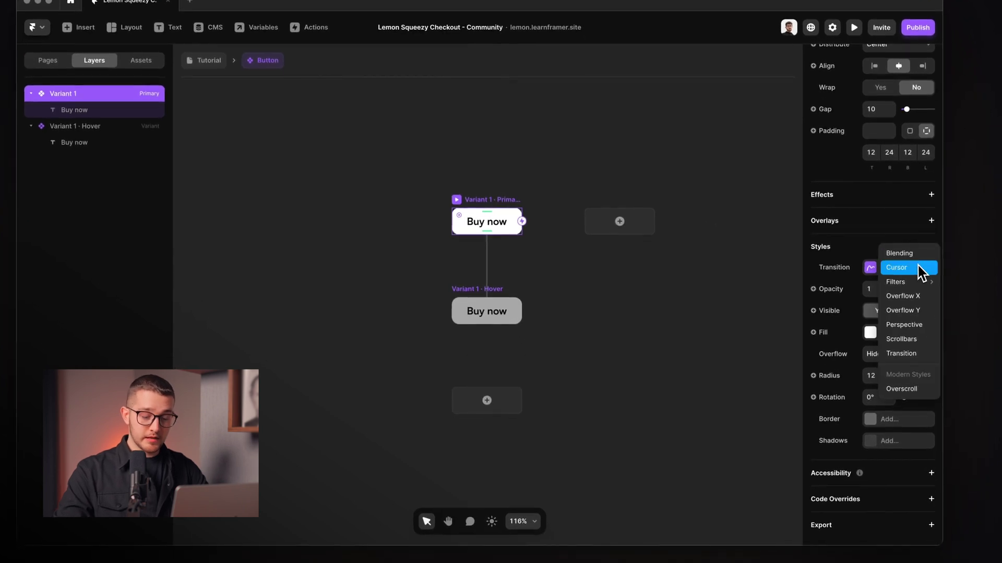
left_click(919, 268)
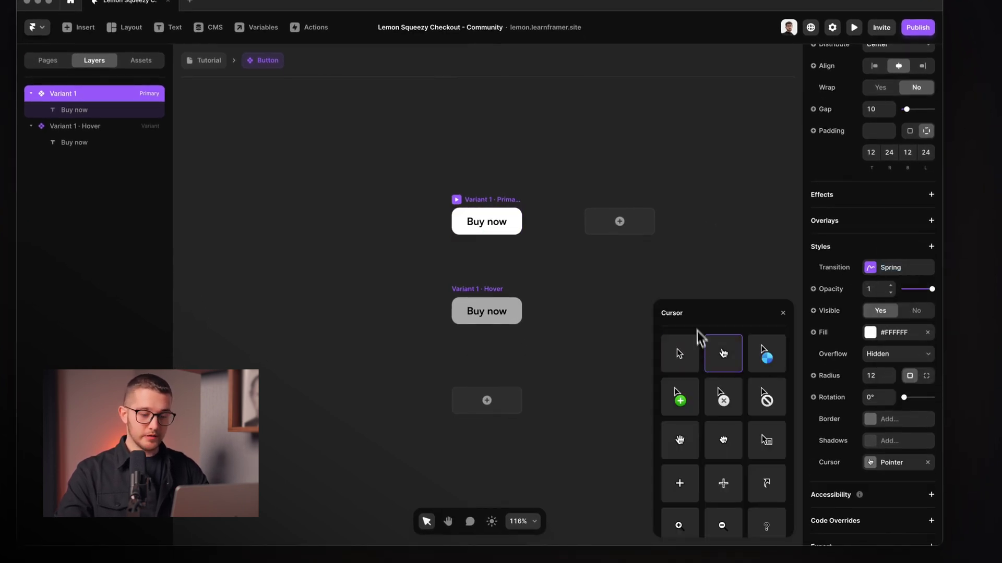
left_click(782, 313)
left_click(686, 346)
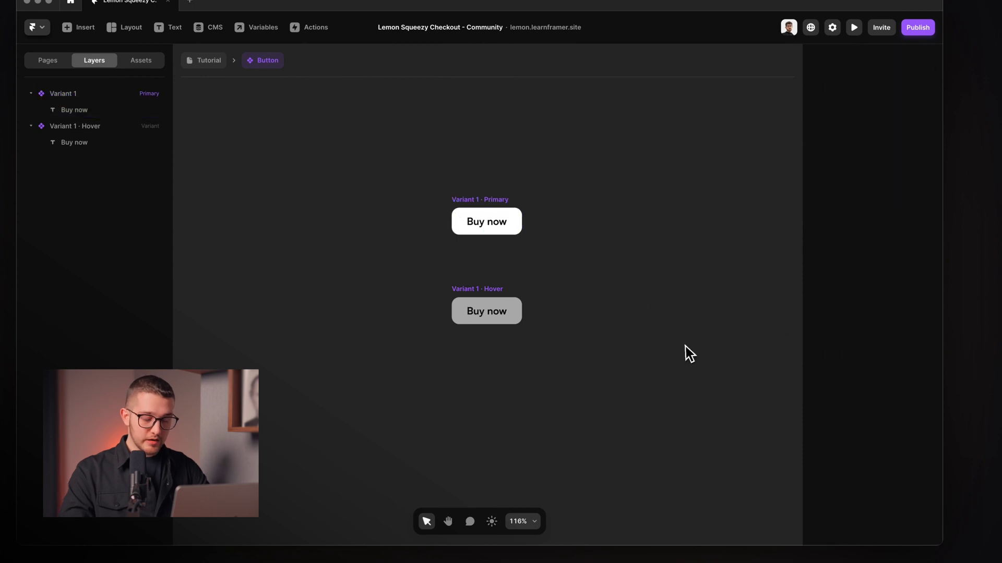
Preview the component's hover effect, return to the Tutorial page and preview the button there.
key("super+p")
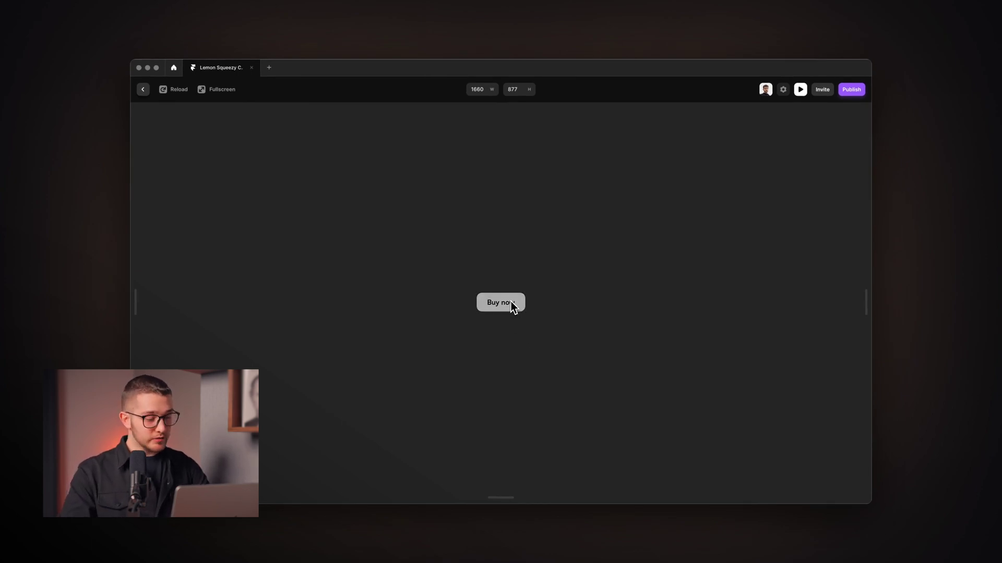
key("Escape")
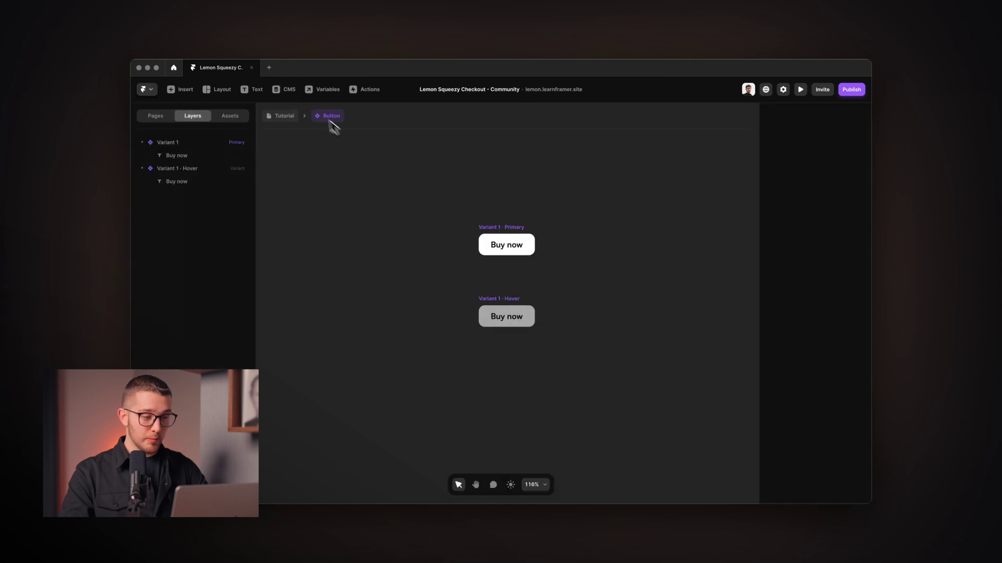
left_click(286, 118)
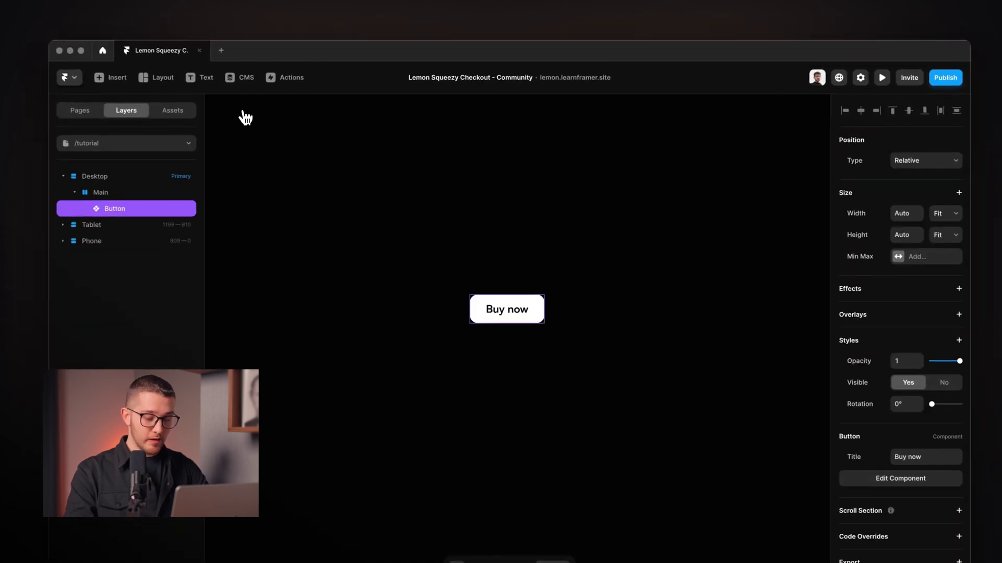
key("super+p")
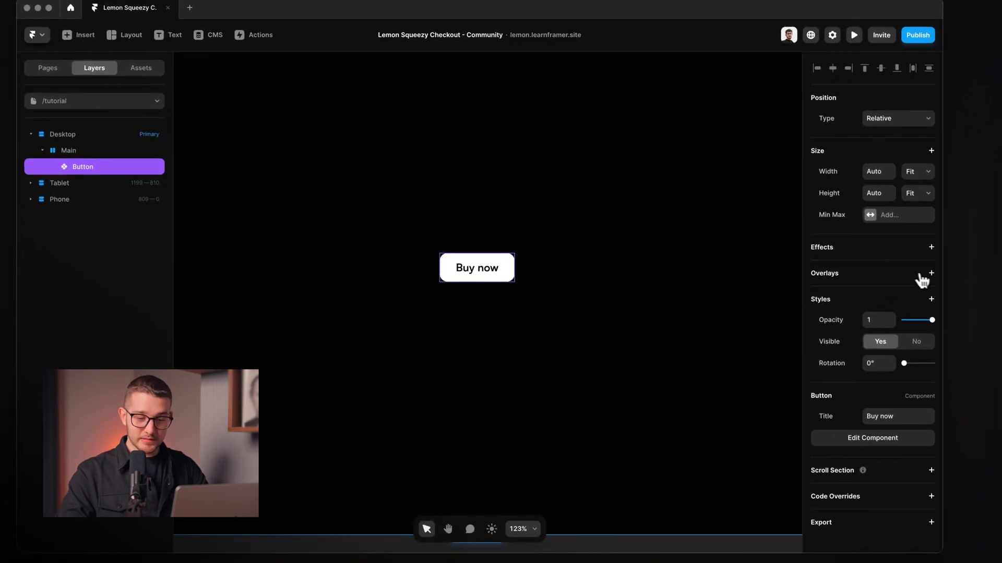
Add a Fixed overlay to the Button on the Tutorial page and set the overlay's fill color to #050505.
left_click(931, 274)
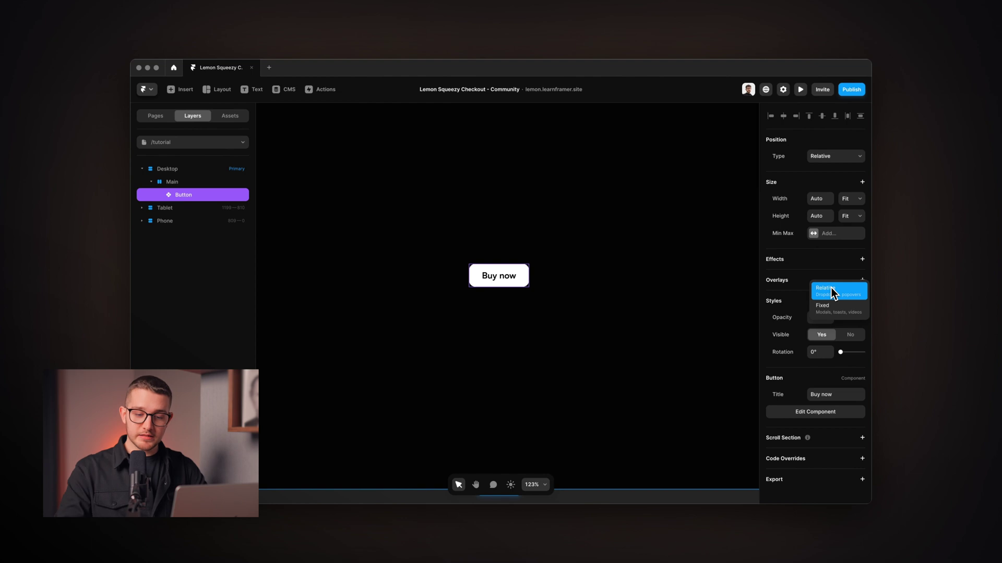
left_click(829, 308)
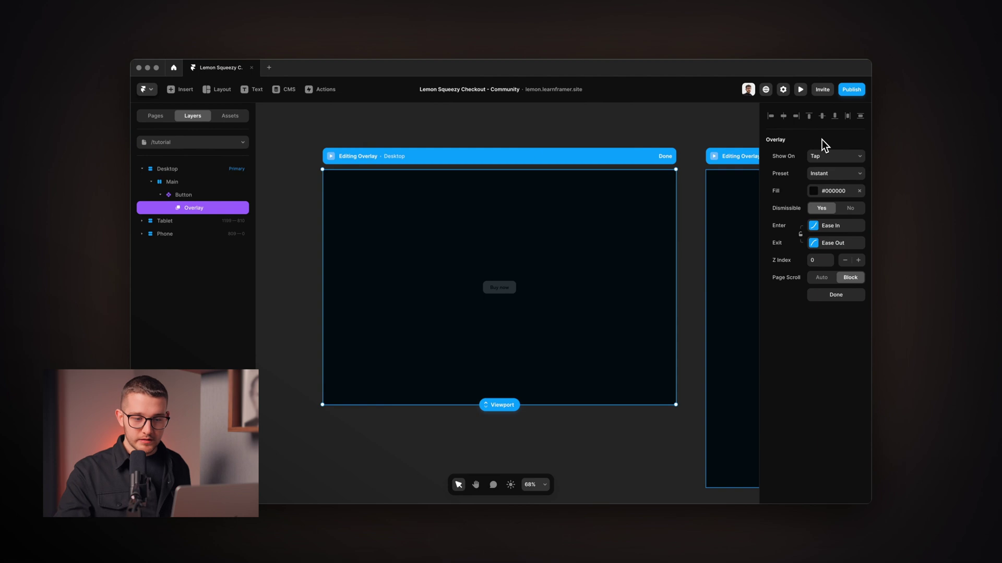
left_click(832, 191)
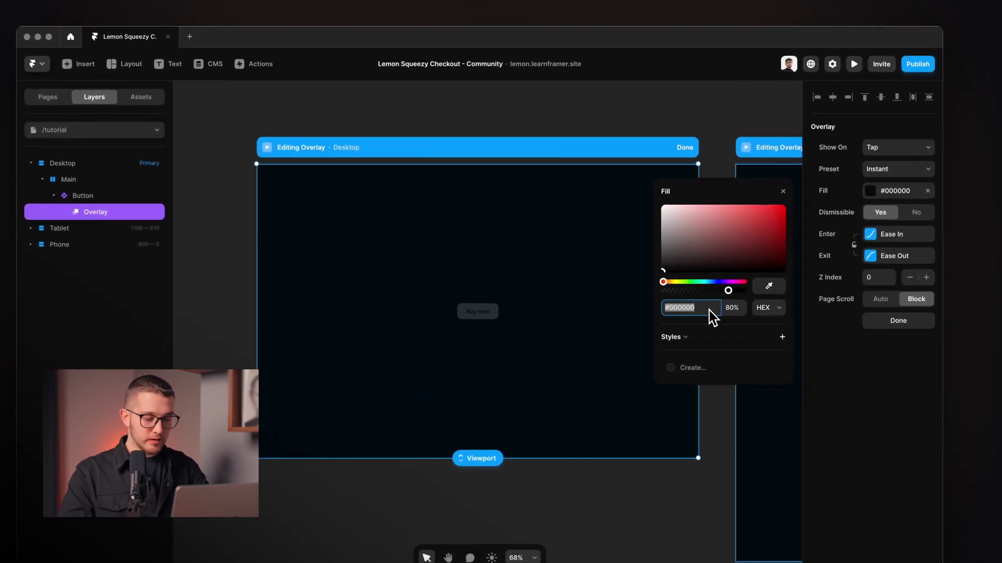
type("050505")
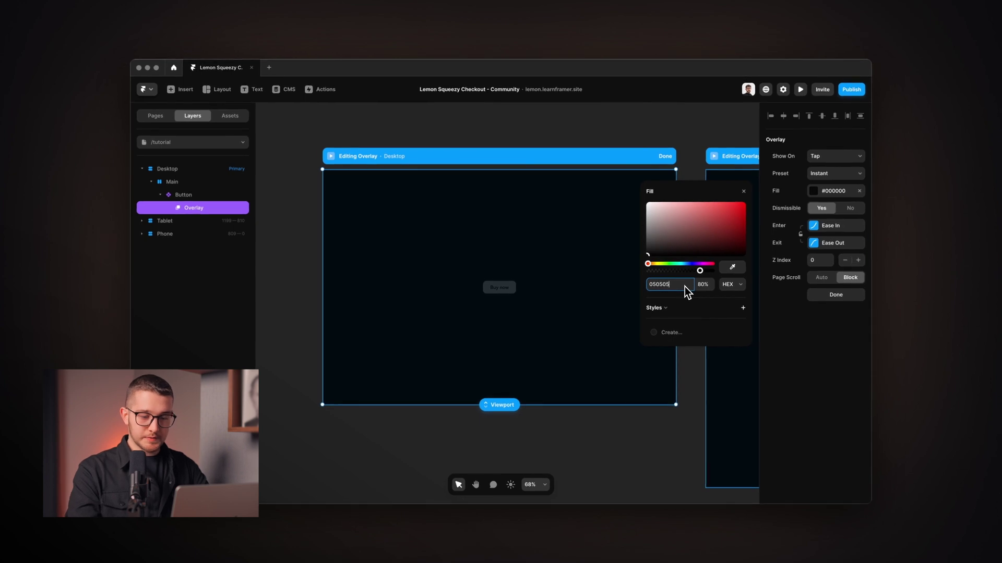
key("Return")
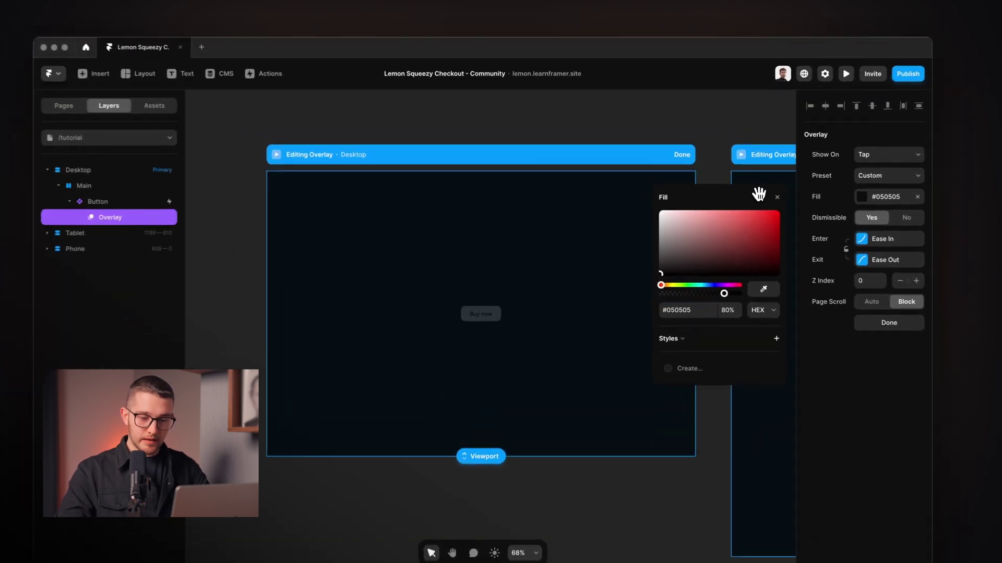
left_click(782, 198)
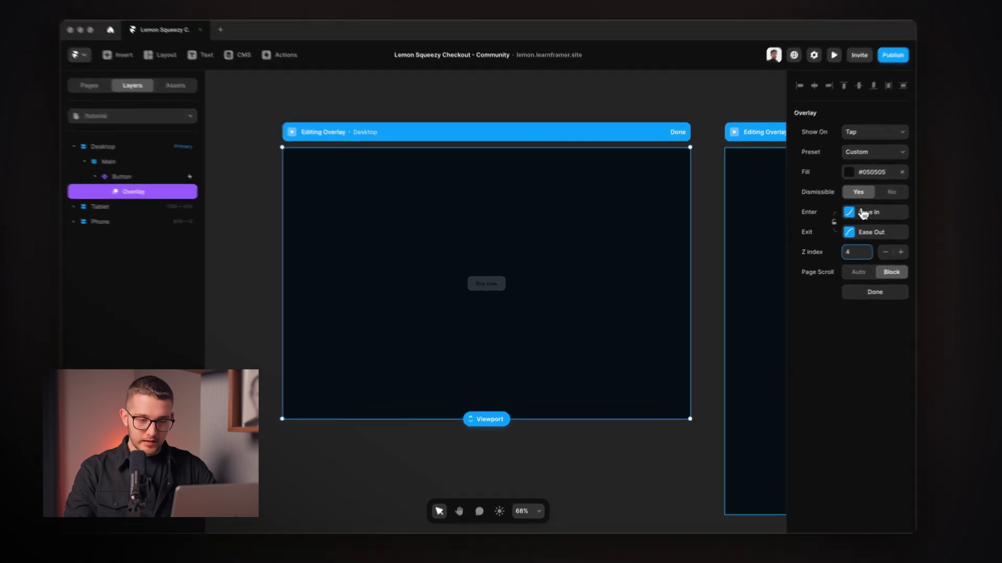
Adjust the time of the overlay's Enter transition and set its Exit transition time to 0.3 s.
left_click(864, 214)
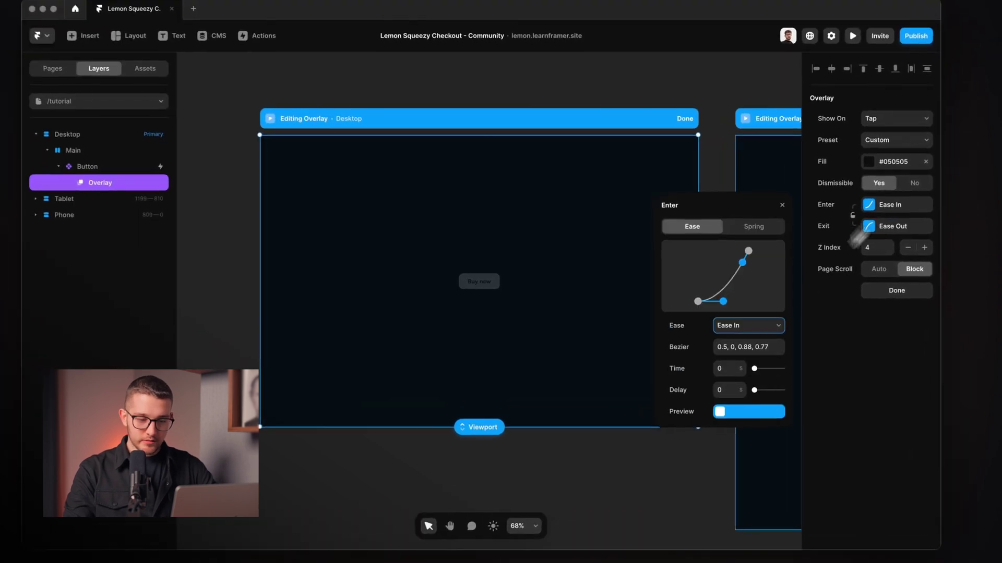
left_click(710, 370)
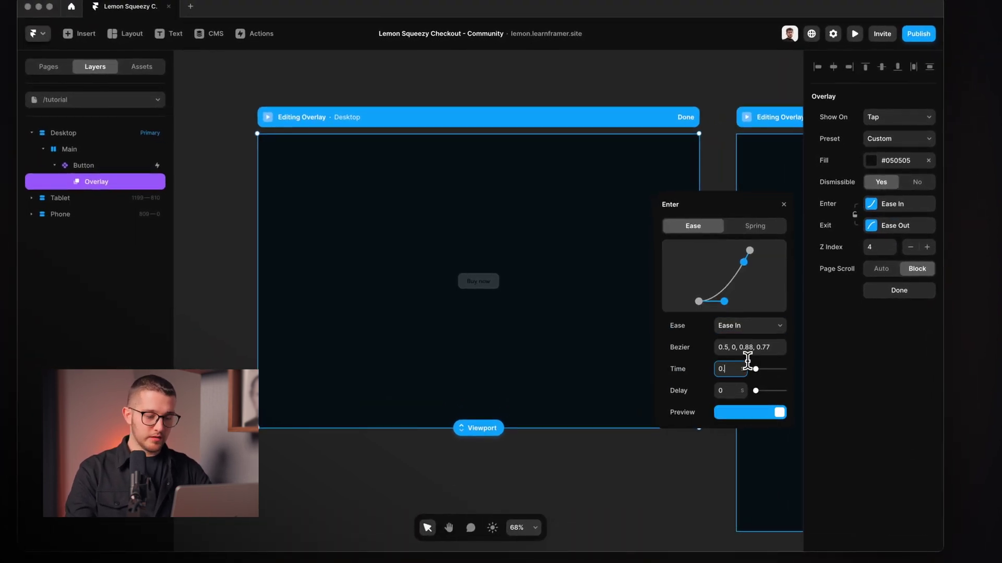
left_click(784, 208)
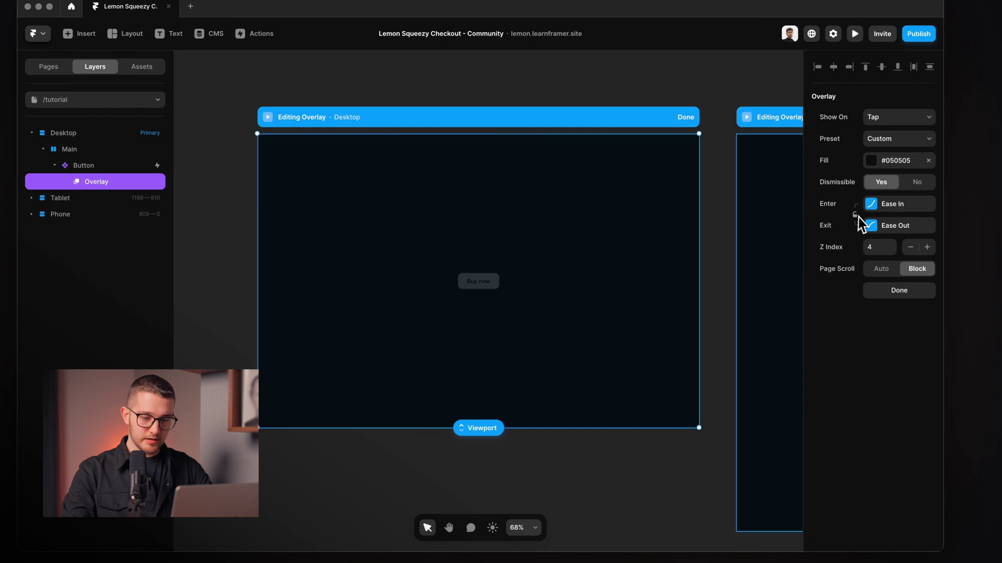
left_click(867, 224)
left_click(721, 390)
type("0.3")
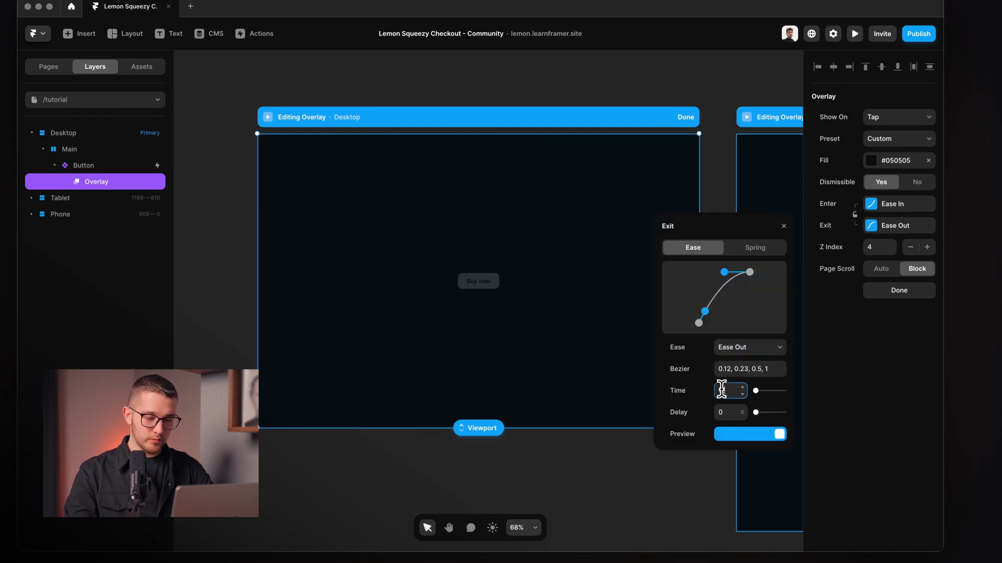
left_click(783, 226)
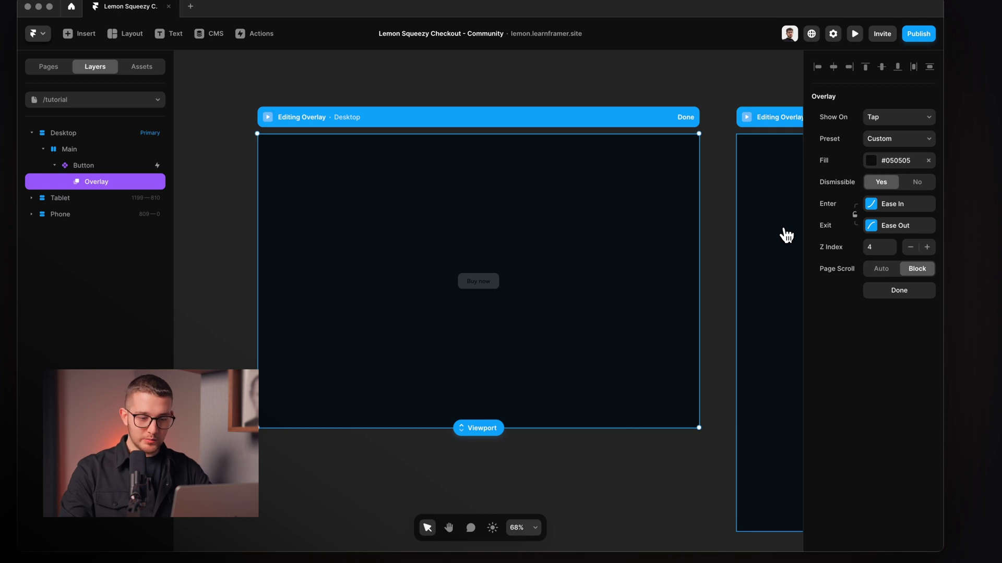
scroll(453, 247, "up", 3)
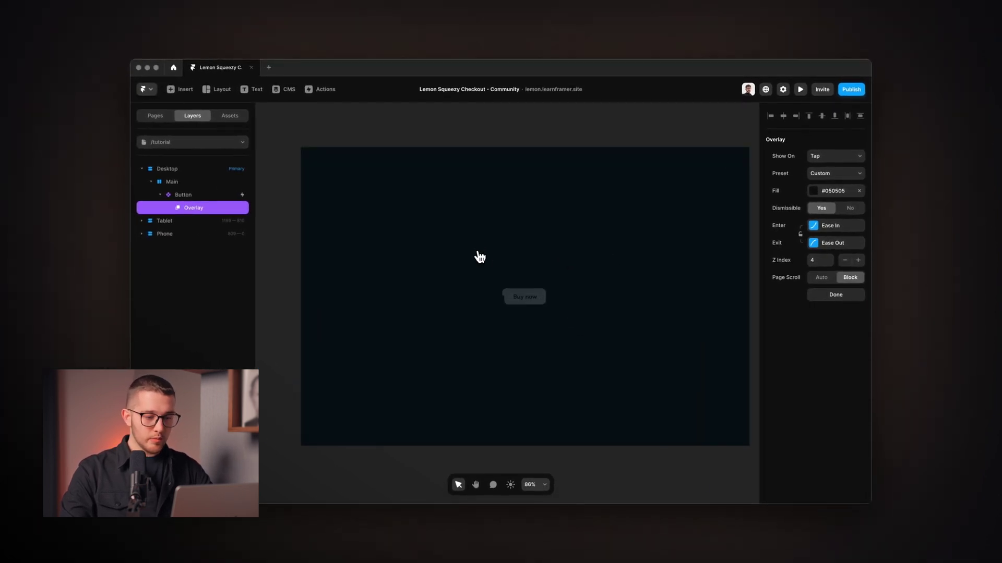
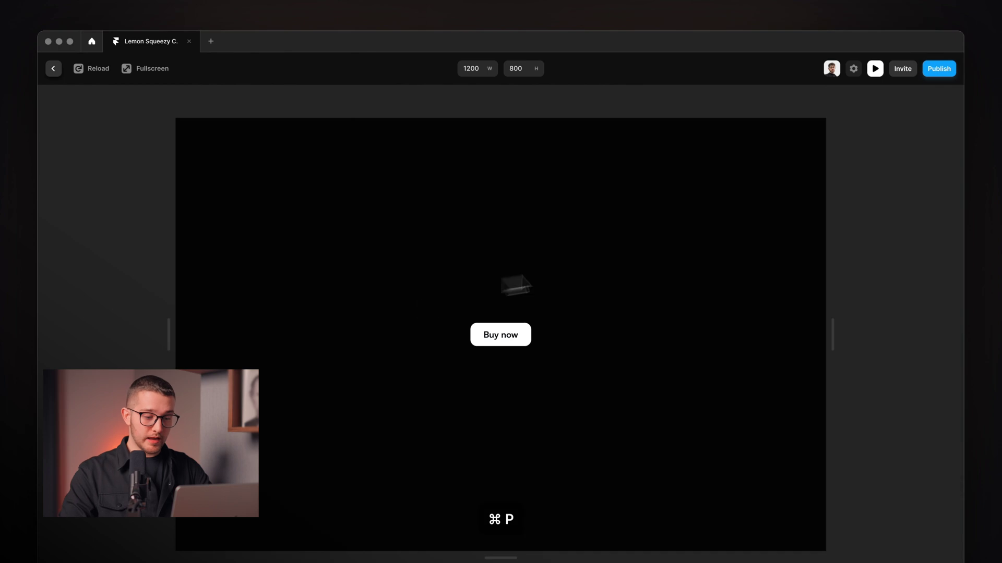
Test the Buy now button in the preview by opening and dismissing its overlay, and return to editing the overlay.
left_click(503, 345)
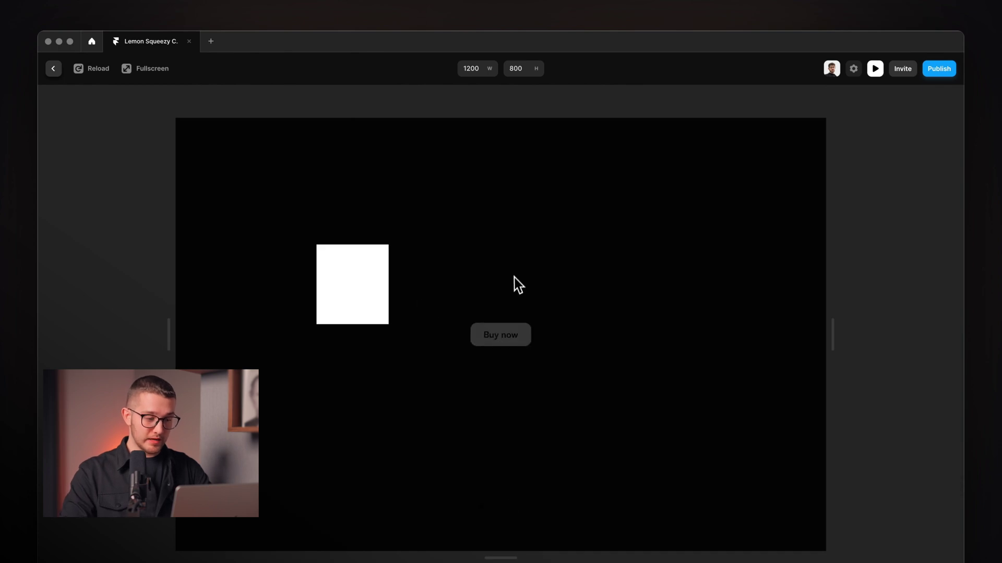
left_click(554, 258)
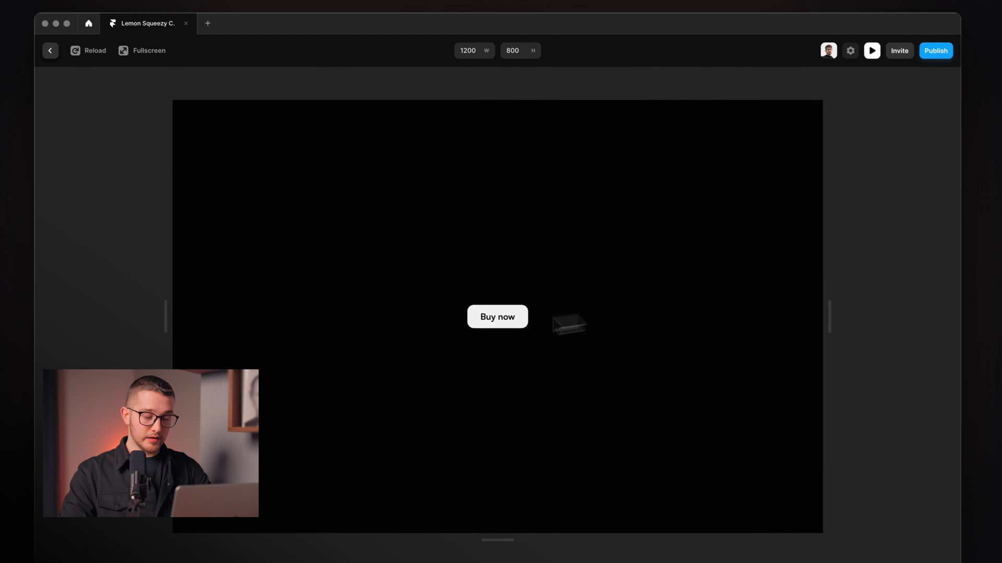
left_click(481, 328)
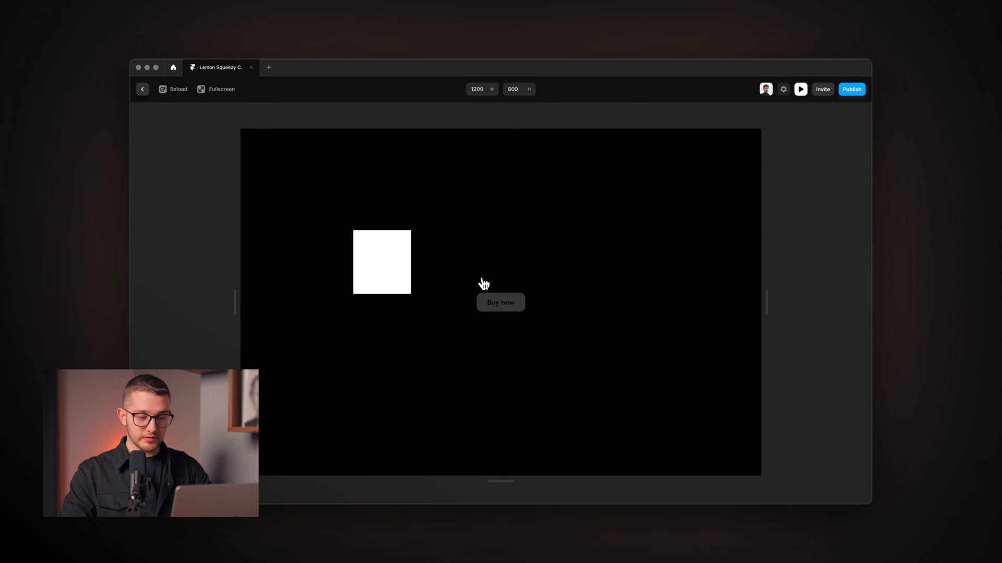
key("Escape")
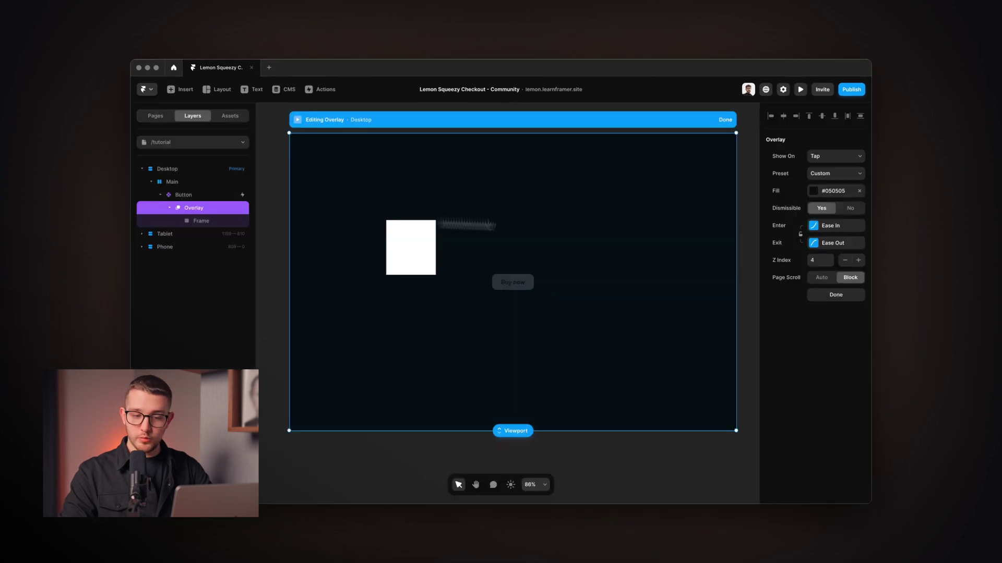
Set the opacity of the overlay's #050505 fill to 100%.
left_click(835, 190)
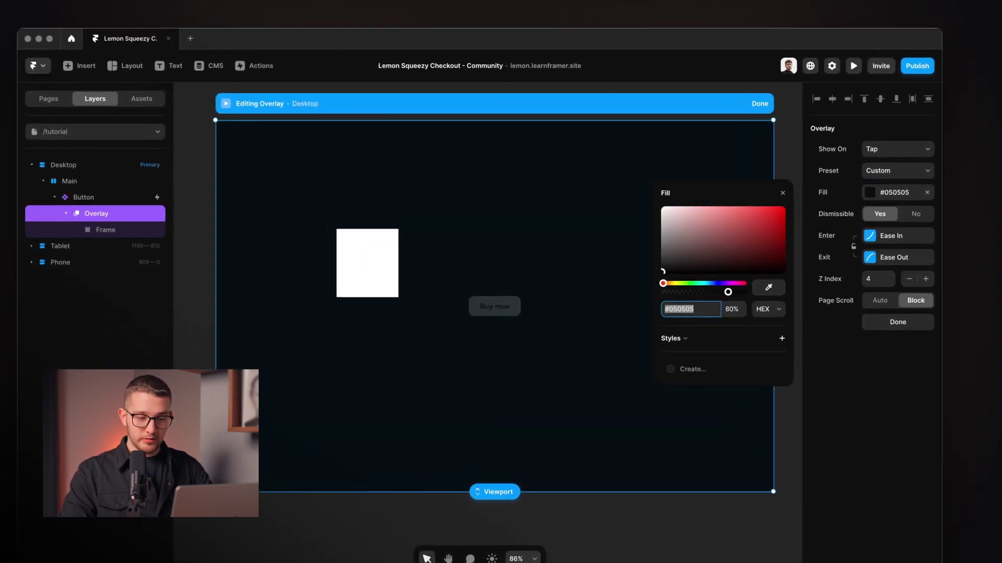
left_click(732, 310)
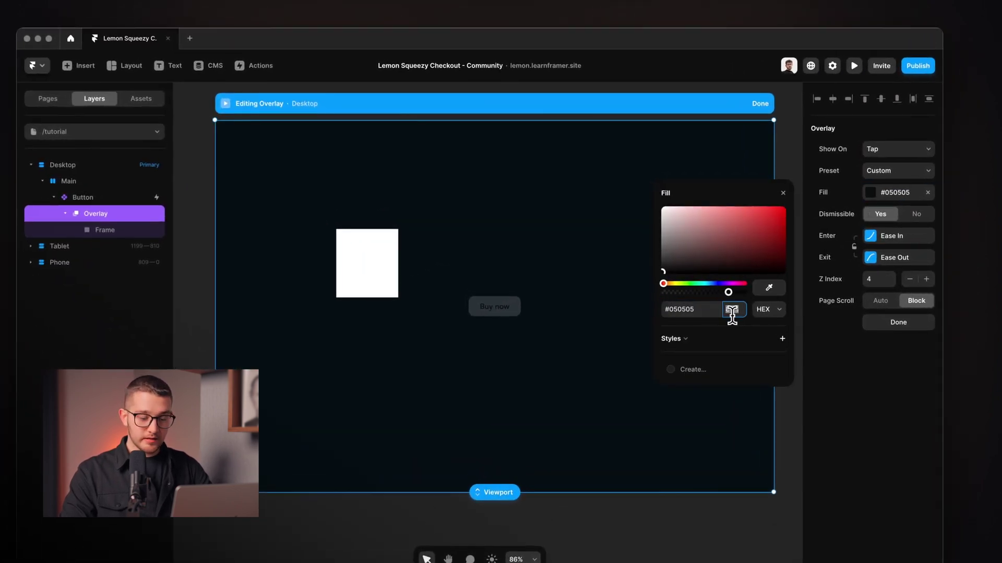
type("100")
key("Return")
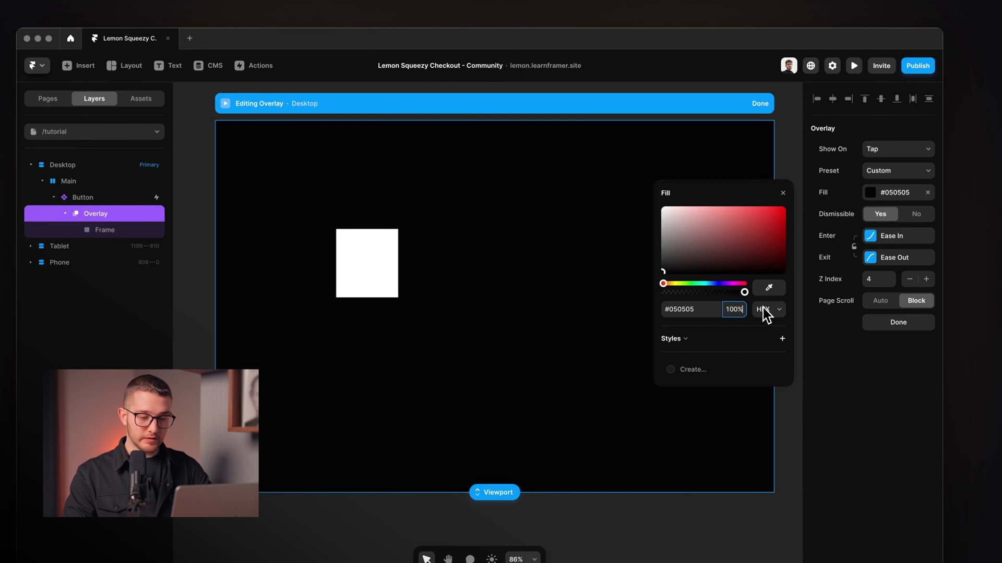
left_click(782, 193)
key("Escape")
Preview the page, open the overlay through the Buy now button to check its opaque background, and return to the editor.
key("super+p")
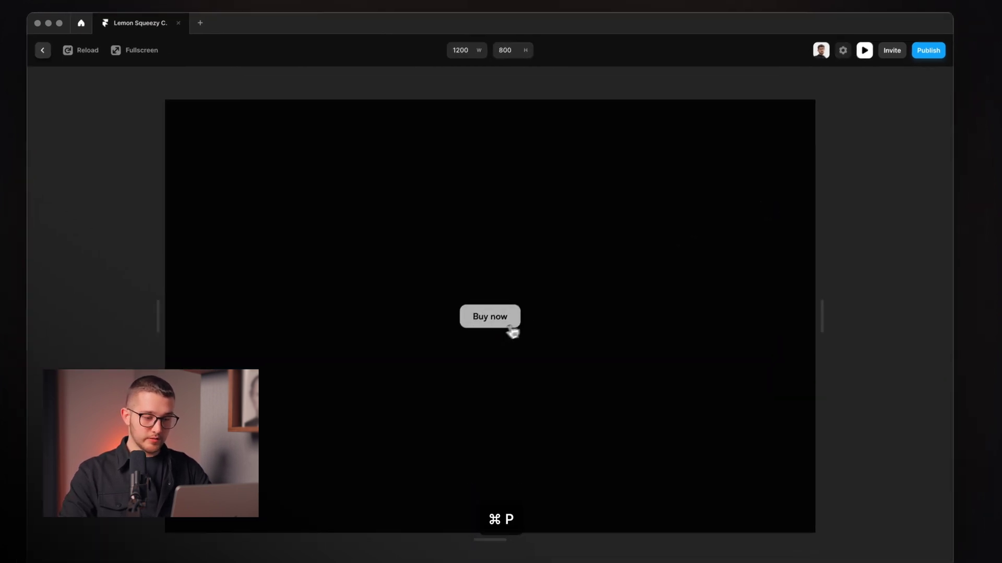
left_click(509, 325)
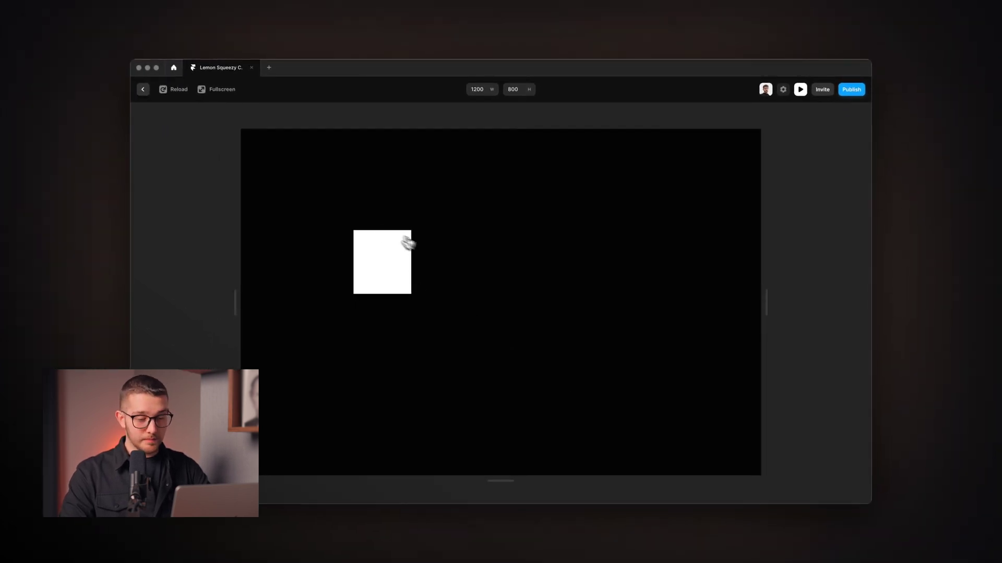
key("Escape")
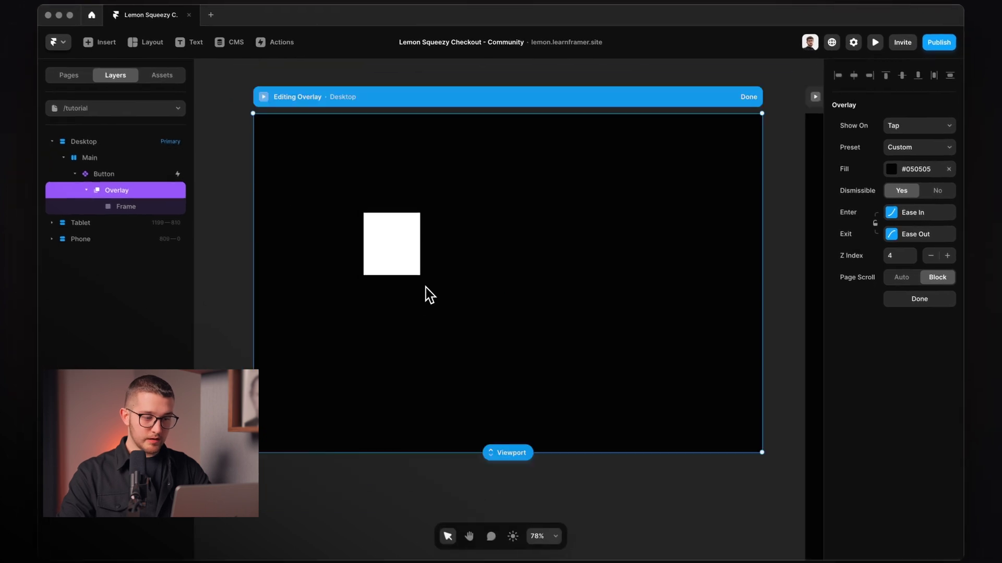
Replace the small white frame in the overlay with a larger frame about 696 by 489, named Content.
left_click(387, 244)
key("Delete")
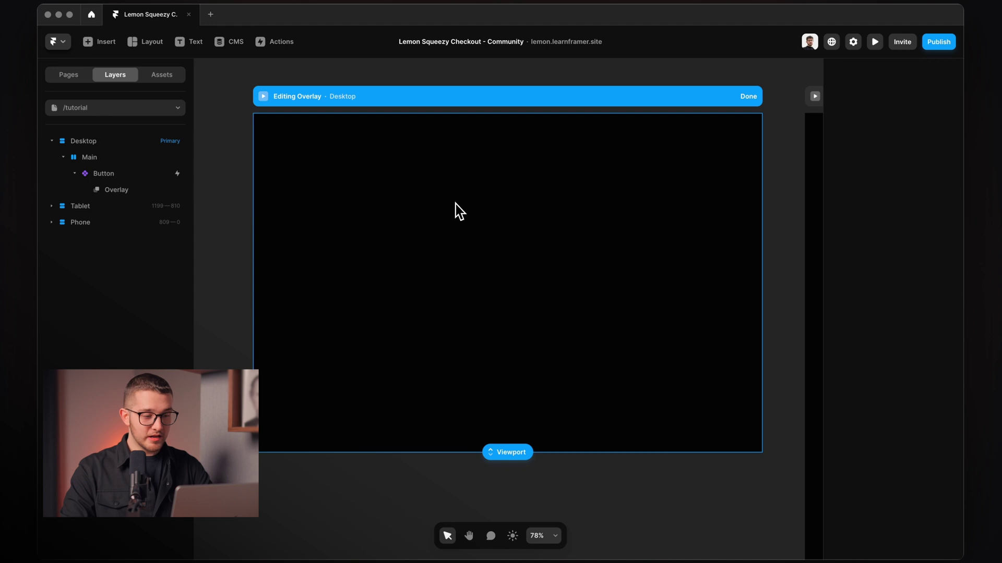
key("f")
left_click_drag(356, 177, 652, 385)
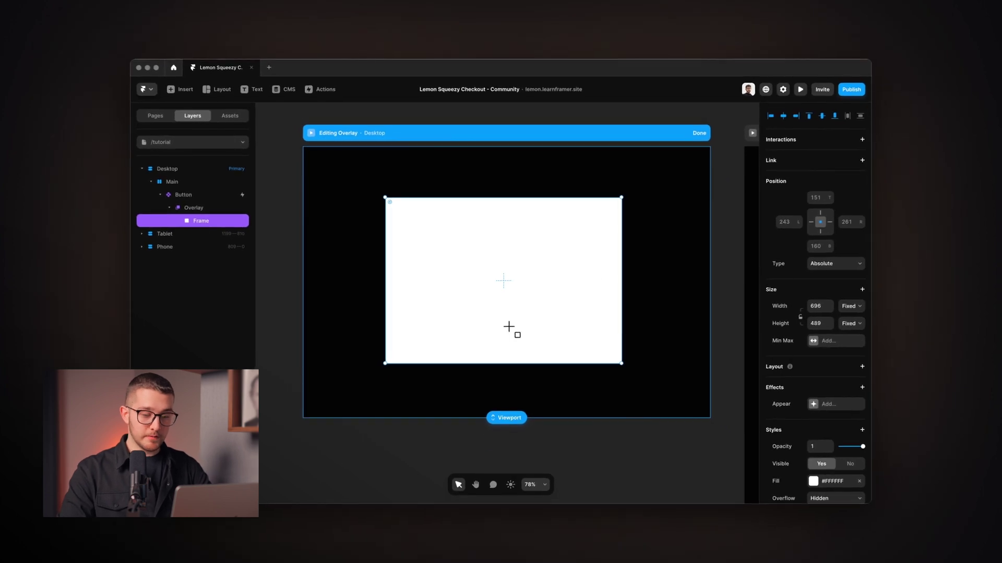
key("super+r")
type("Con")
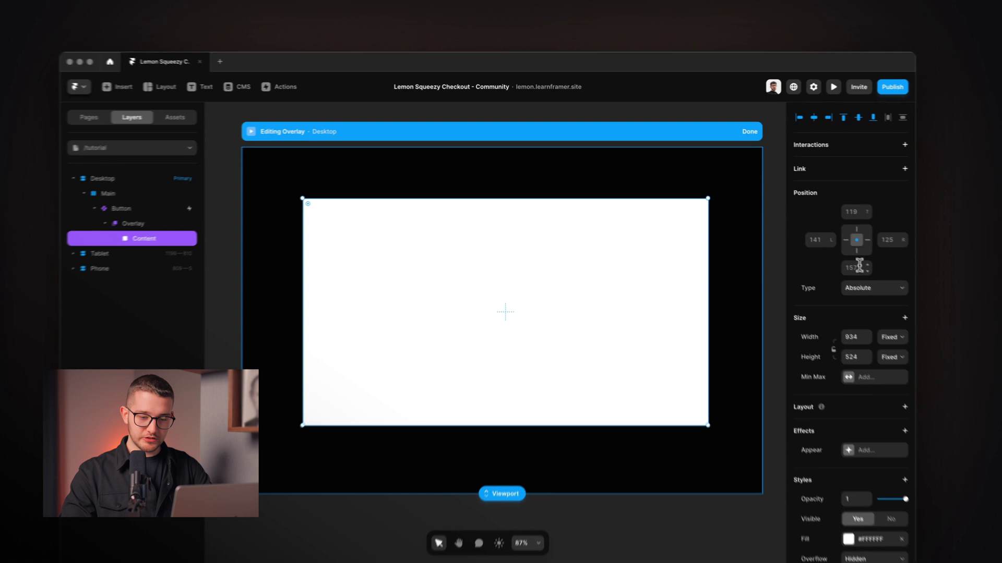
Pin the Content frame to all four sides of the overlay with offsets of 0.
left_click(815, 246)
type("0")
left_click(843, 221)
type("0")
key("Return")
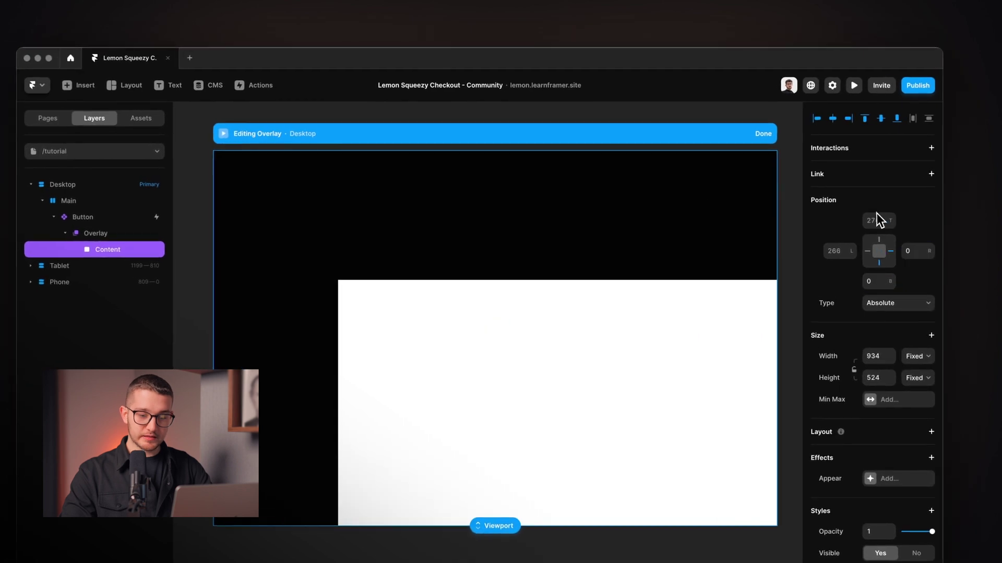
left_click(876, 220)
type("0")
left_click(844, 249)
type("0")
key("Return")
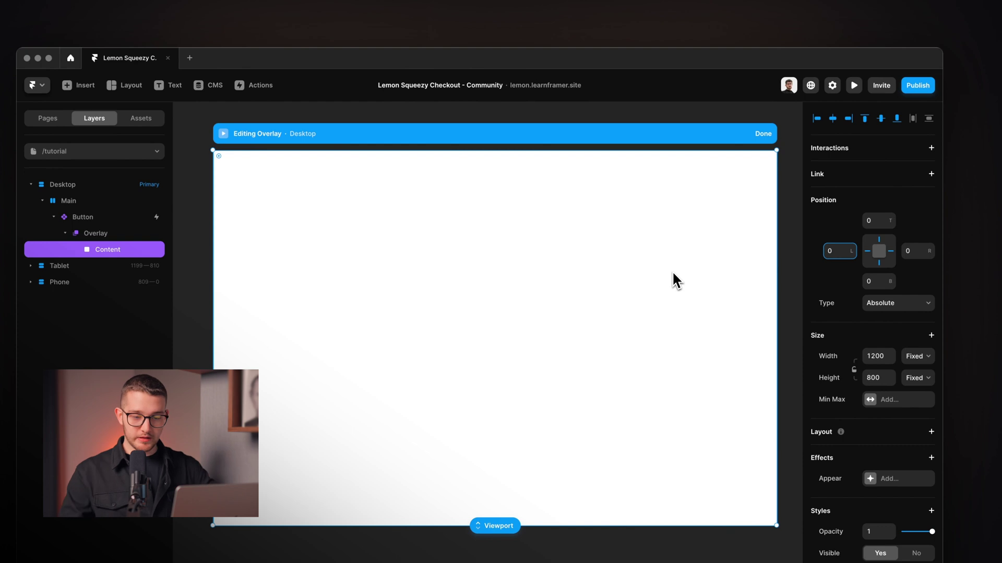
left_click(835, 218)
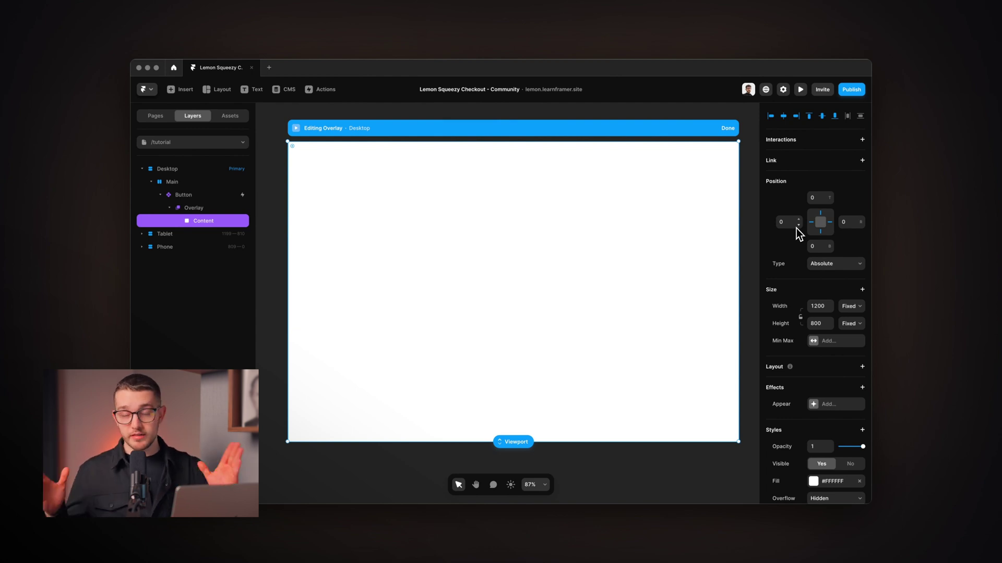
Preview the overlay and resize the preview's width and height to check how the Content frame adapts.
key("super+p")
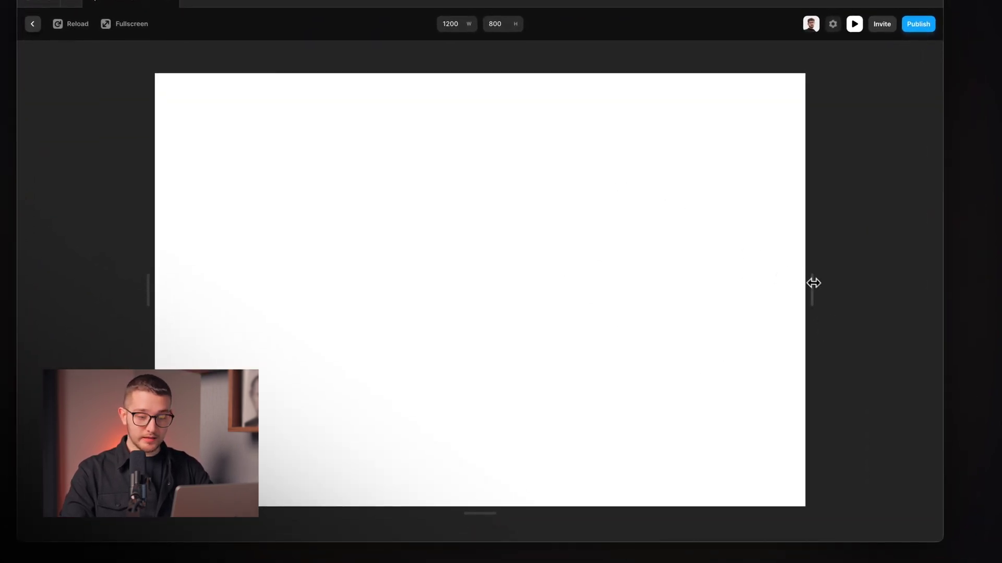
left_click_drag(813, 283, 748, 288)
left_click_drag(483, 515, 500, 463)
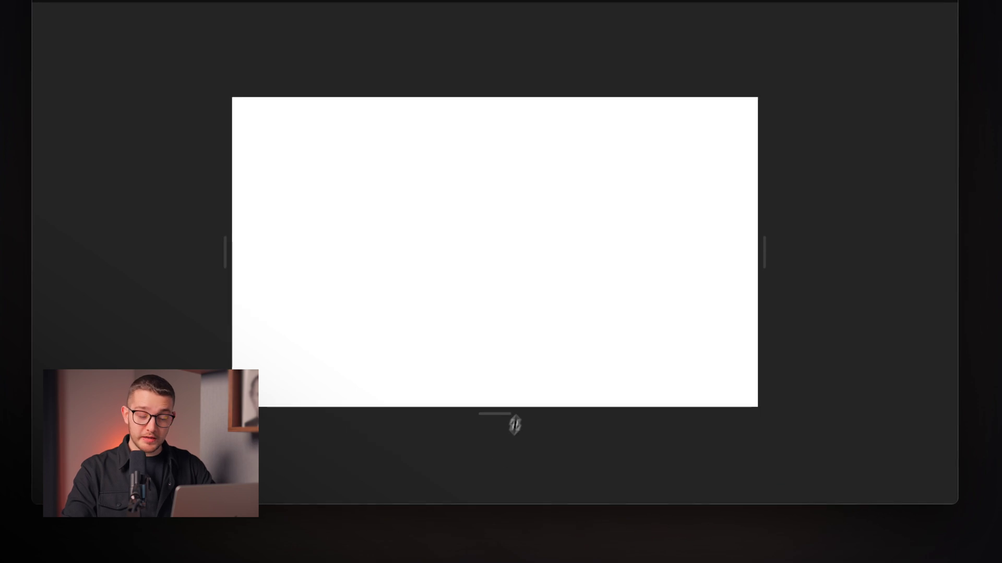
left_click_drag(515, 426, 510, 479)
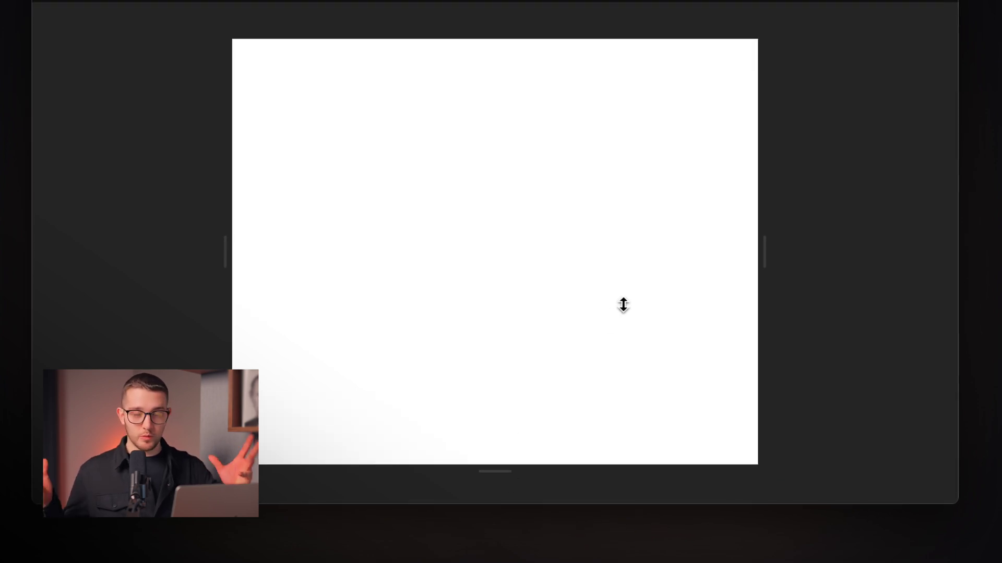
key("Escape")
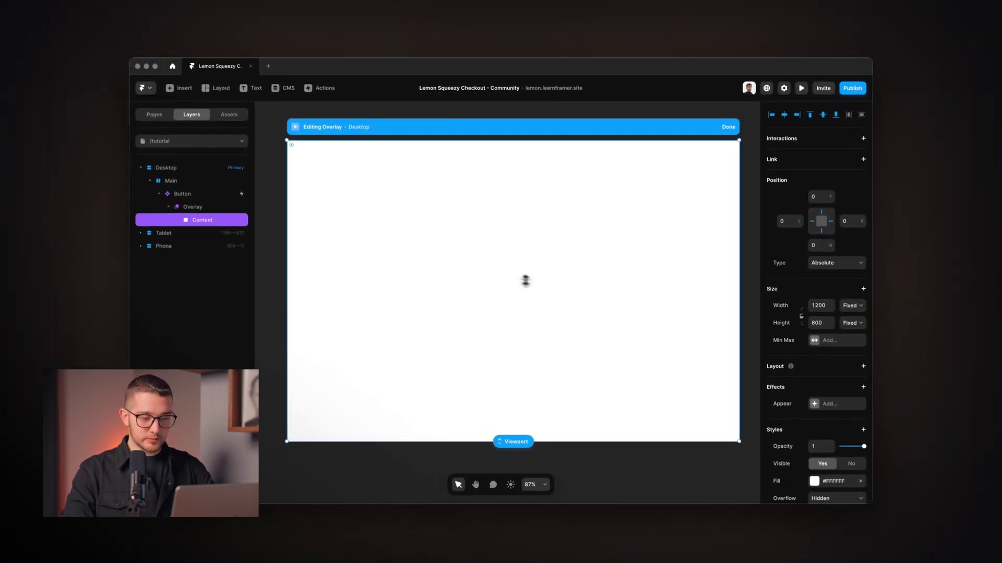
Remove the white fill from the Content frame.
scroll(604, 353, "up", 3)
scroll(603, 353, "up", 1)
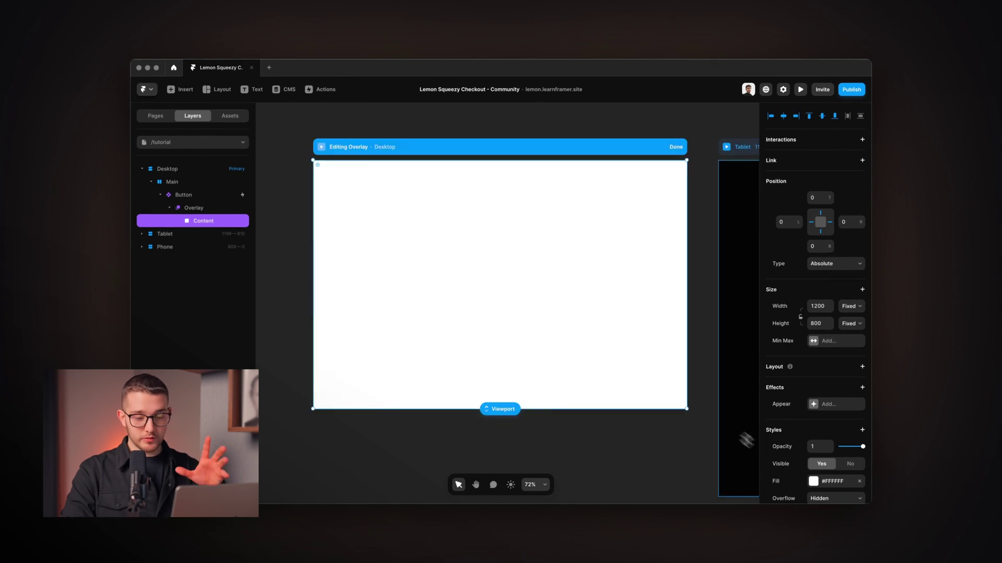
scroll(801, 463, "down", 1)
scroll(801, 462, "down", 2)
left_click(860, 439)
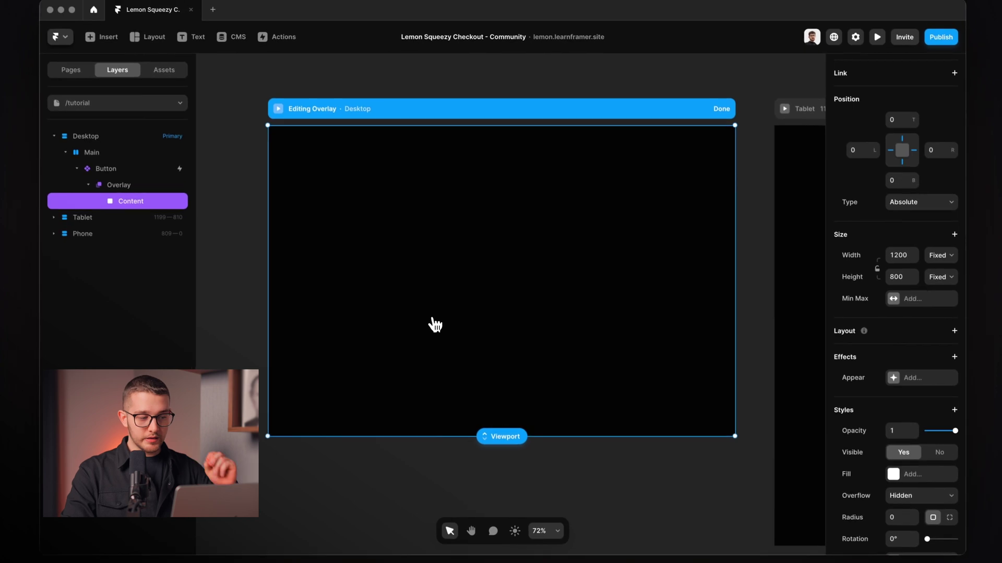
Draw a frame about 856 by 548 inside the Content frame and rename it Embed.
key("f")
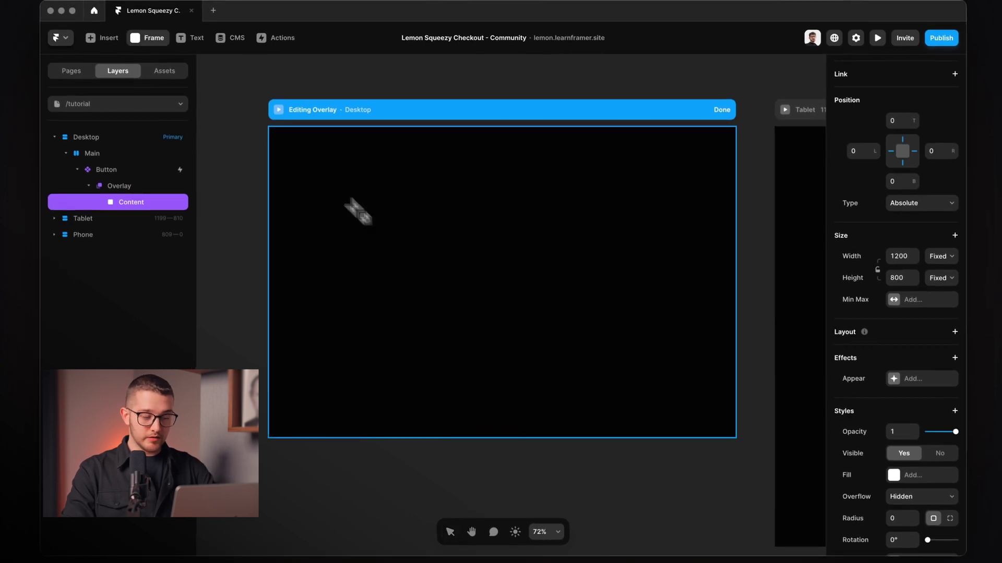
left_click_drag(312, 171, 645, 385)
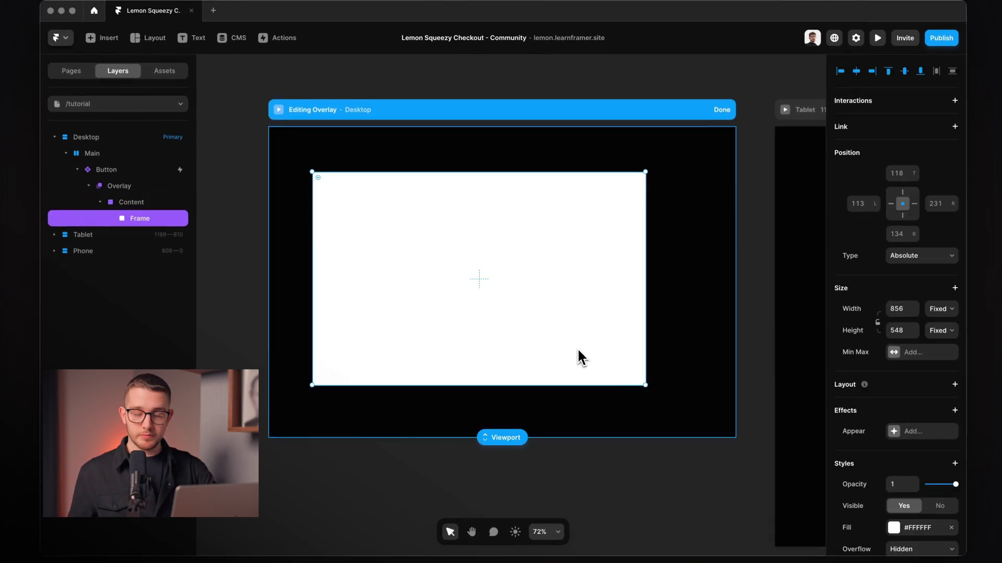
key("super+r")
type("Embed")
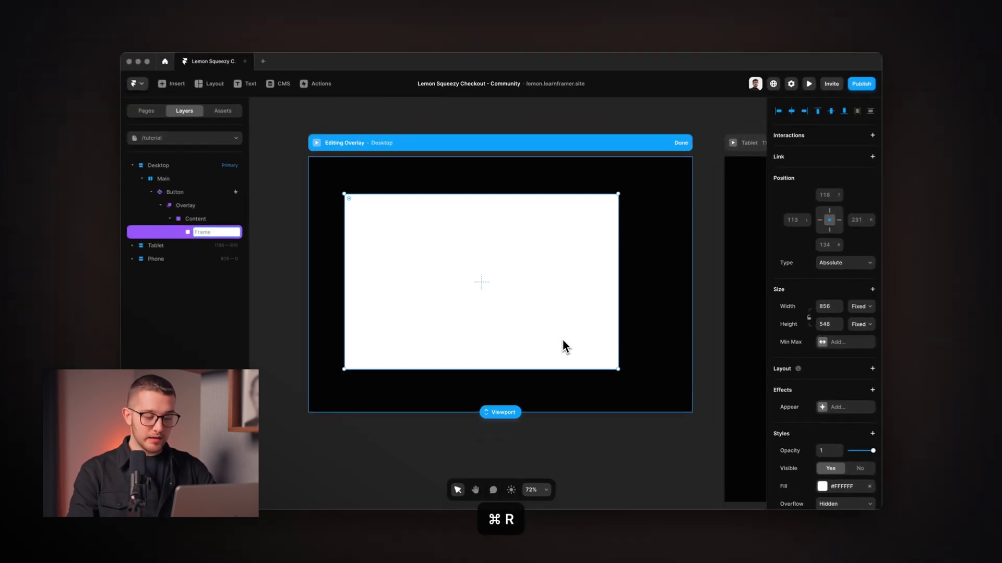
key("Return")
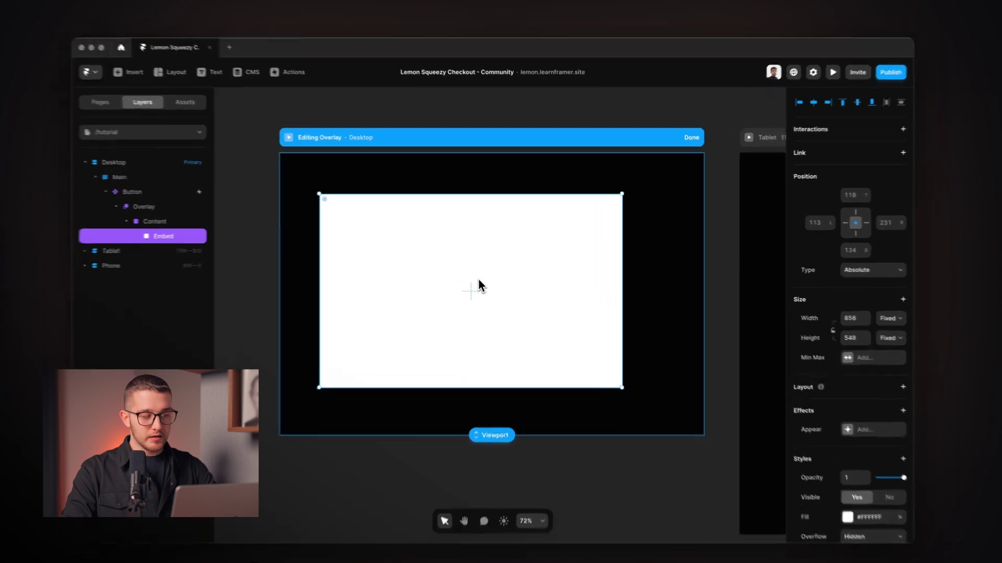
Pin the Embed frame inside Content with left, right and bottom offsets of 0 and a top offset of 60.
left_click_drag(487, 272, 493, 280)
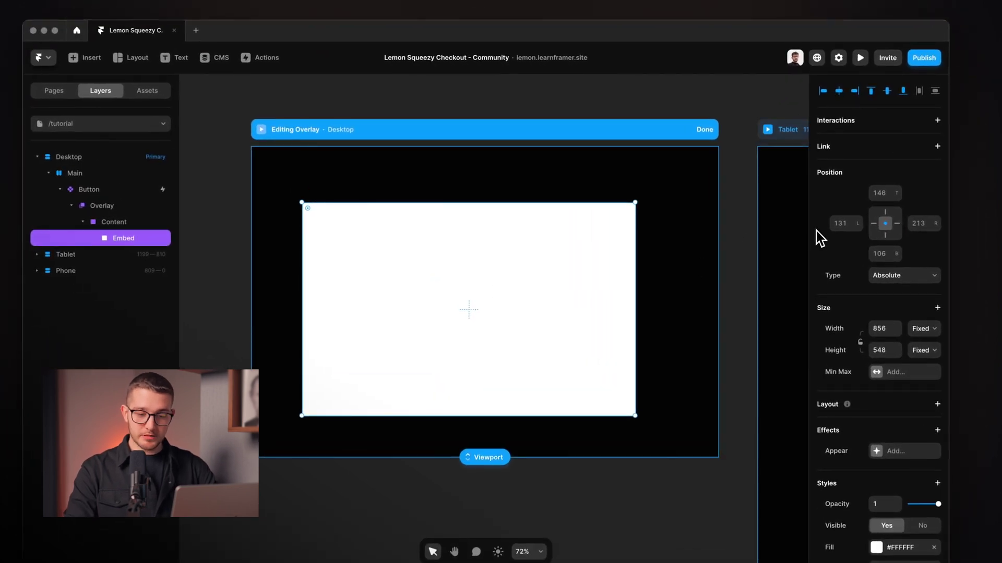
left_click(848, 223)
type("0")
left_click(885, 257)
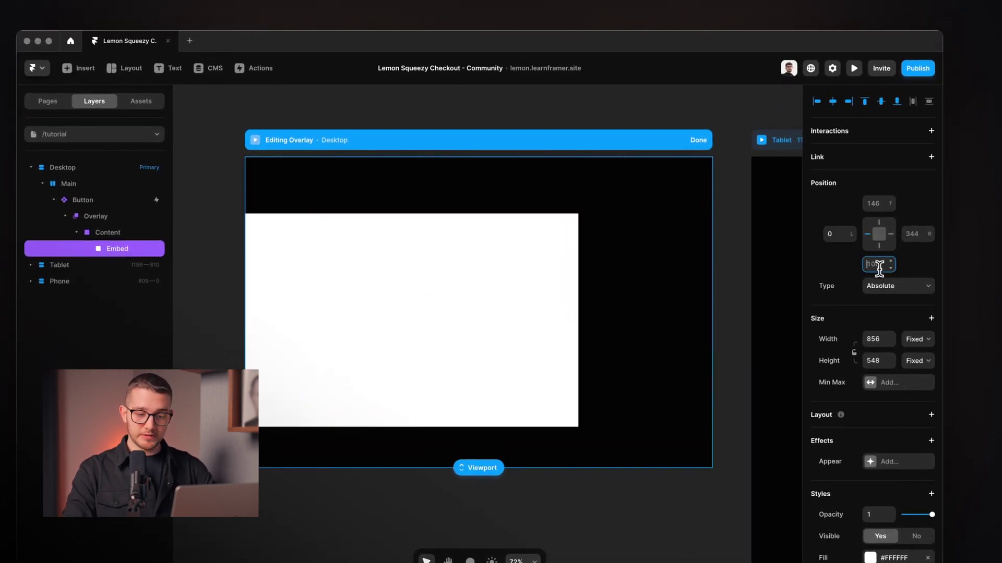
type("0")
key("Return")
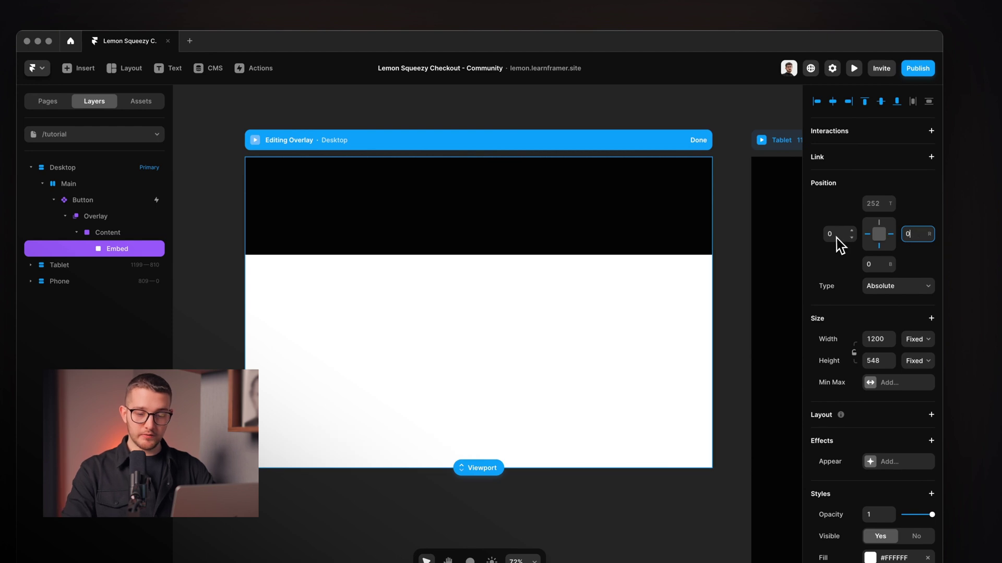
left_click(877, 206)
type("60")
key("Return")
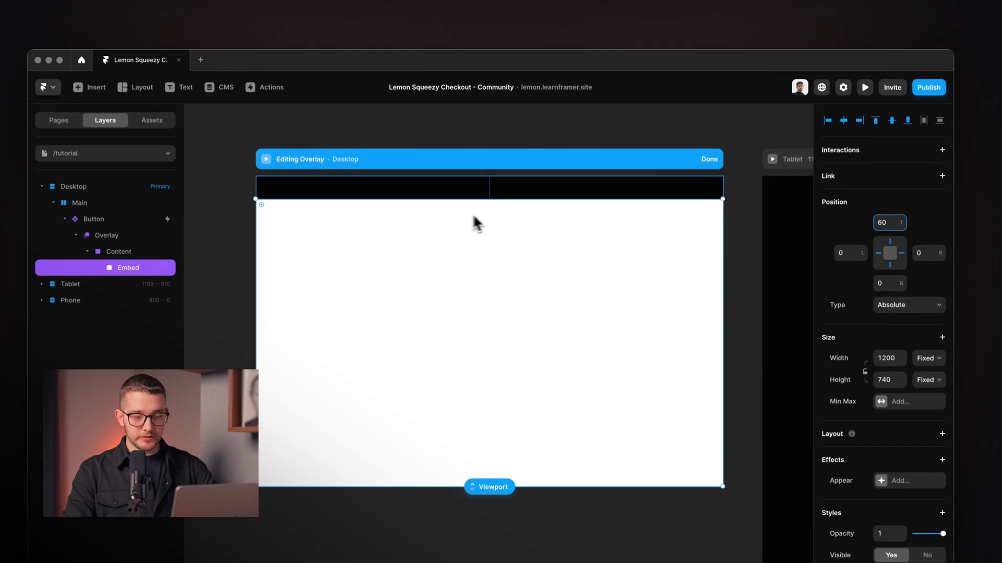
left_click(733, 200)
scroll(733, 204, "up", 2)
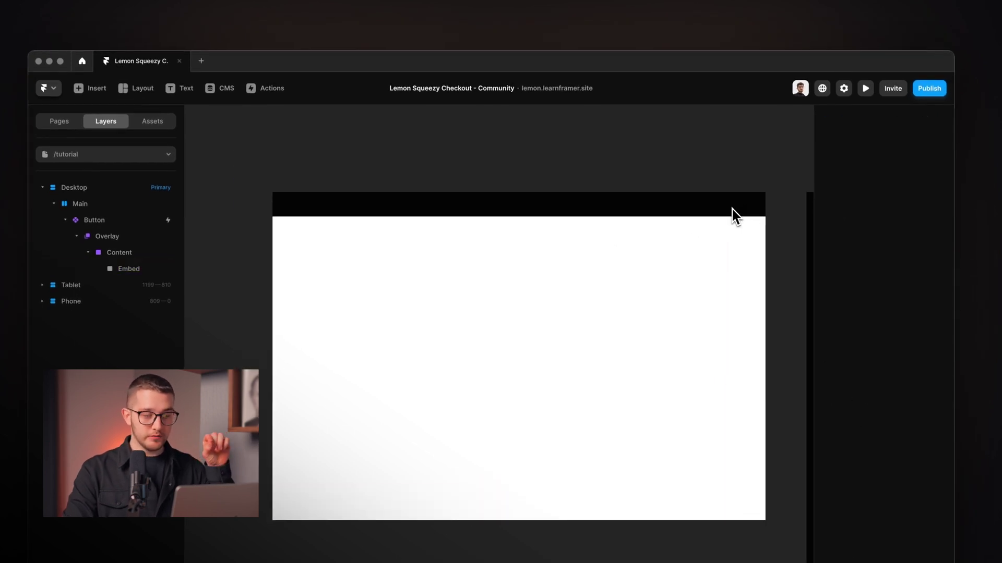
left_click(731, 209)
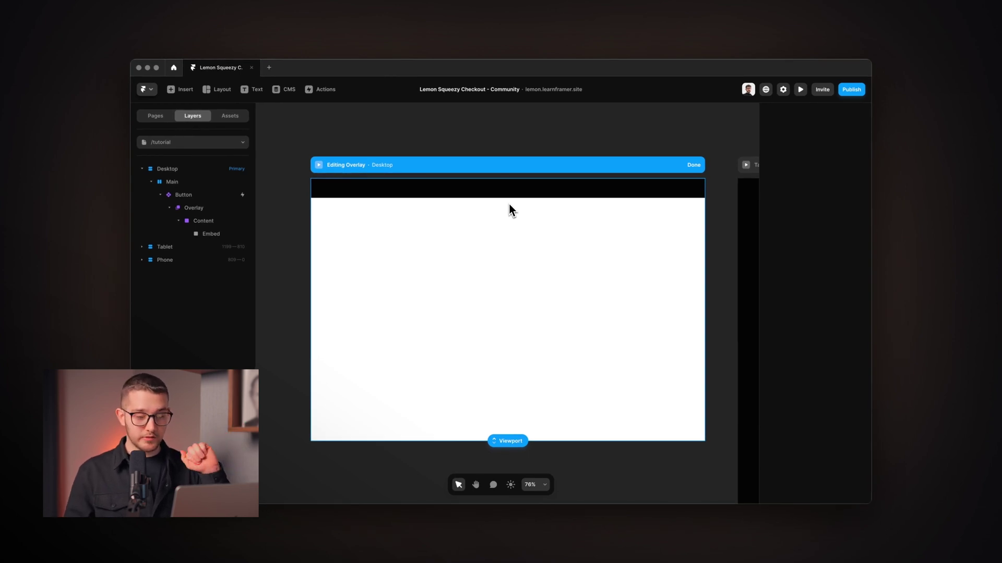
Remove the white fill from the Embed frame.
left_click(509, 206)
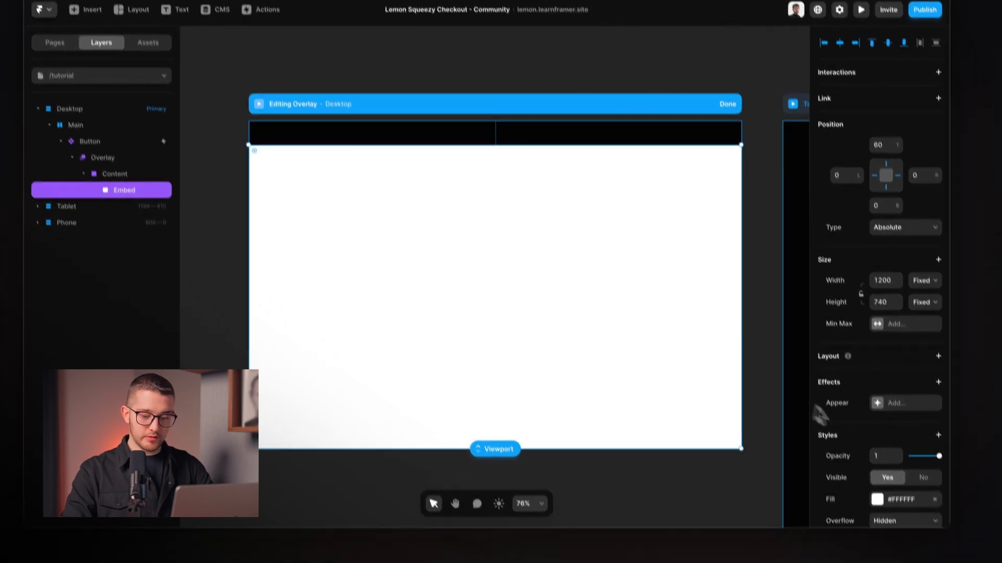
scroll(888, 488, "down", 3)
left_click(948, 465)
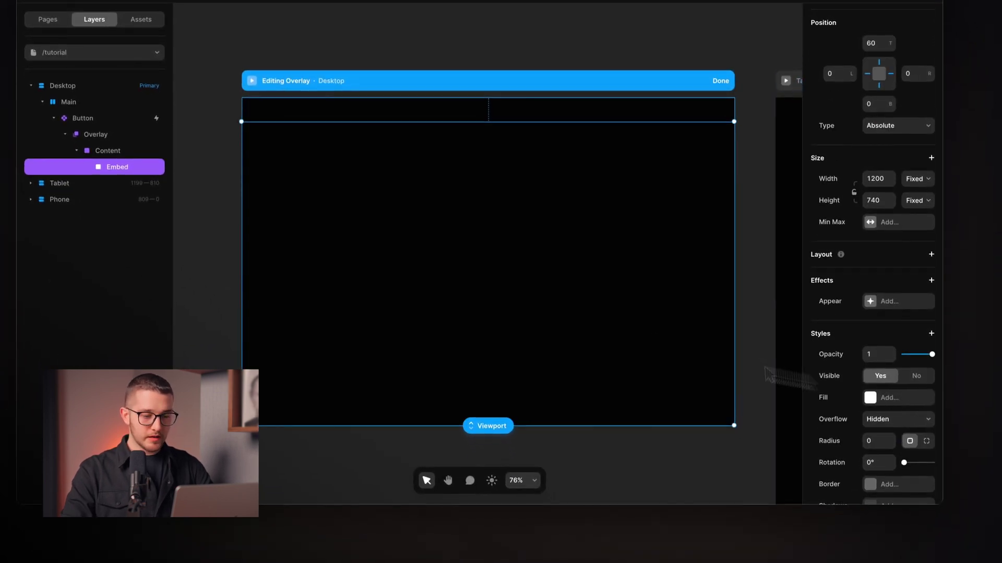
Find the Embed component in the insert library and place it at 600 by 400 inside the Embed frame.
key("i")
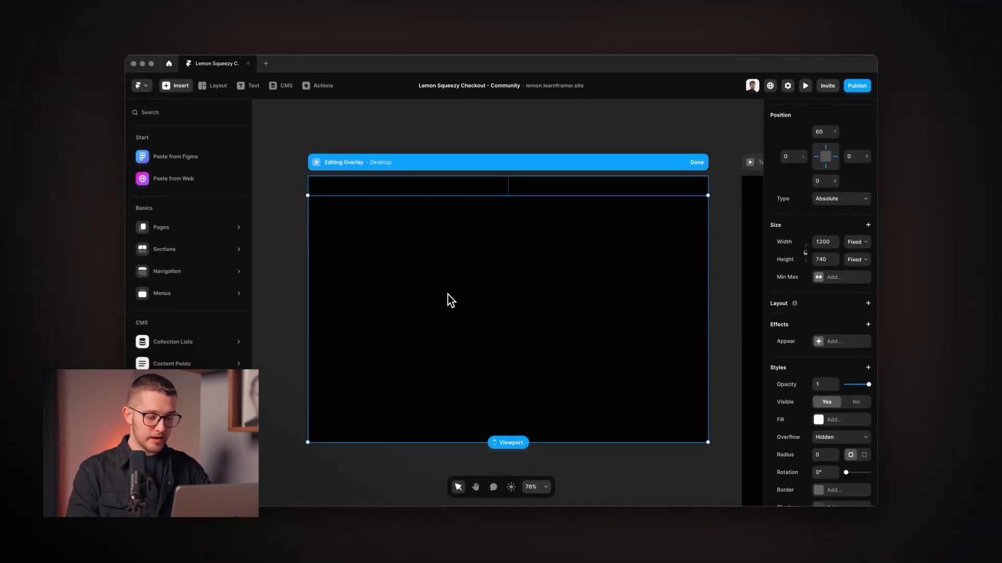
type("embed")
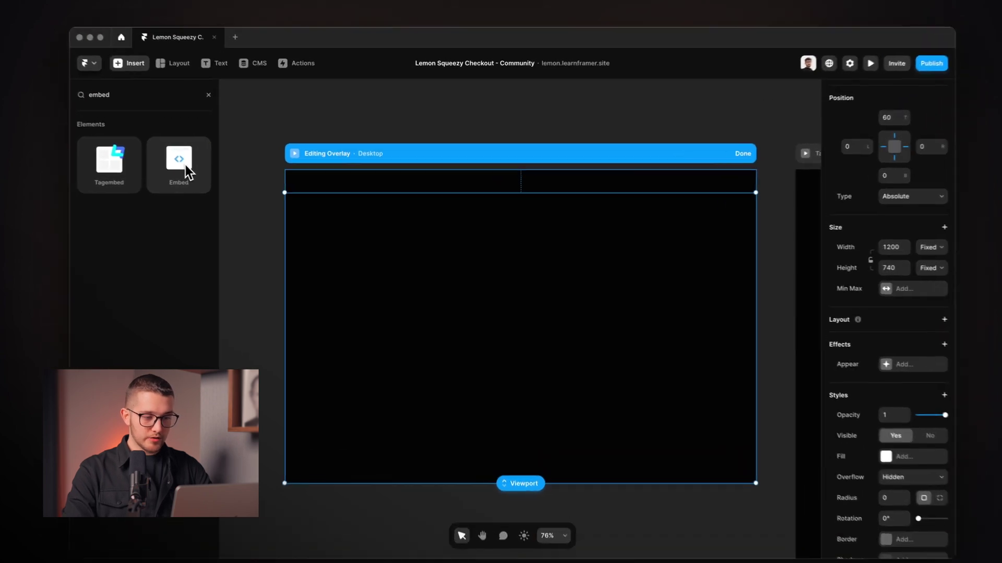
left_click_drag(186, 165, 539, 316)
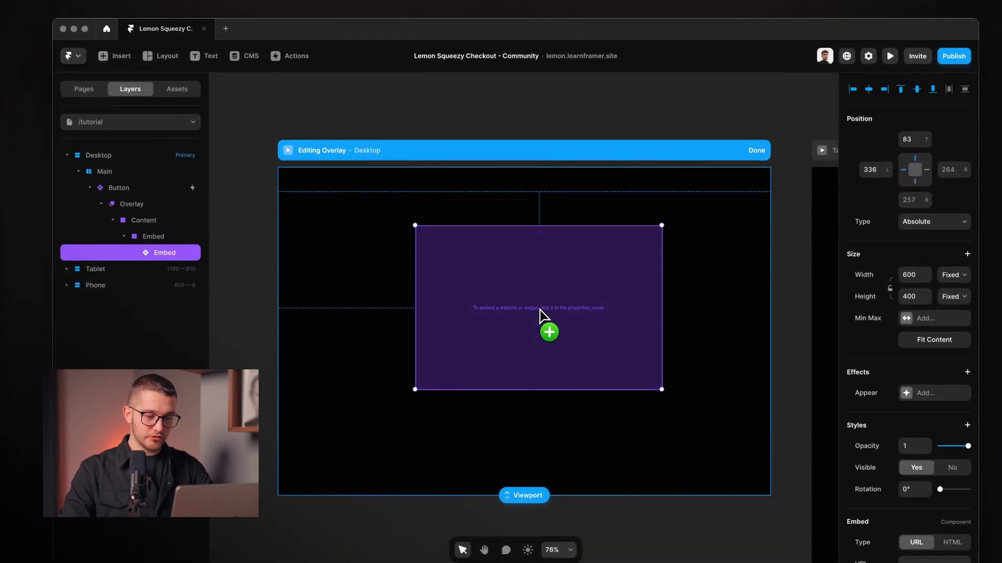
left_click_drag(513, 263, 503, 278)
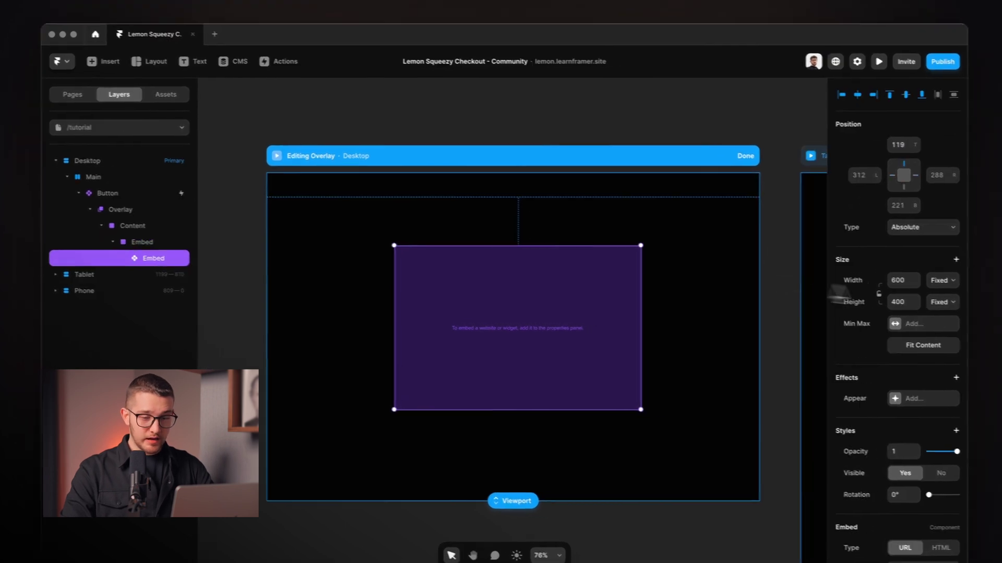
Pin the Embed component to its parent frame with top, right, bottom and left offsets of 0.
left_click(902, 144)
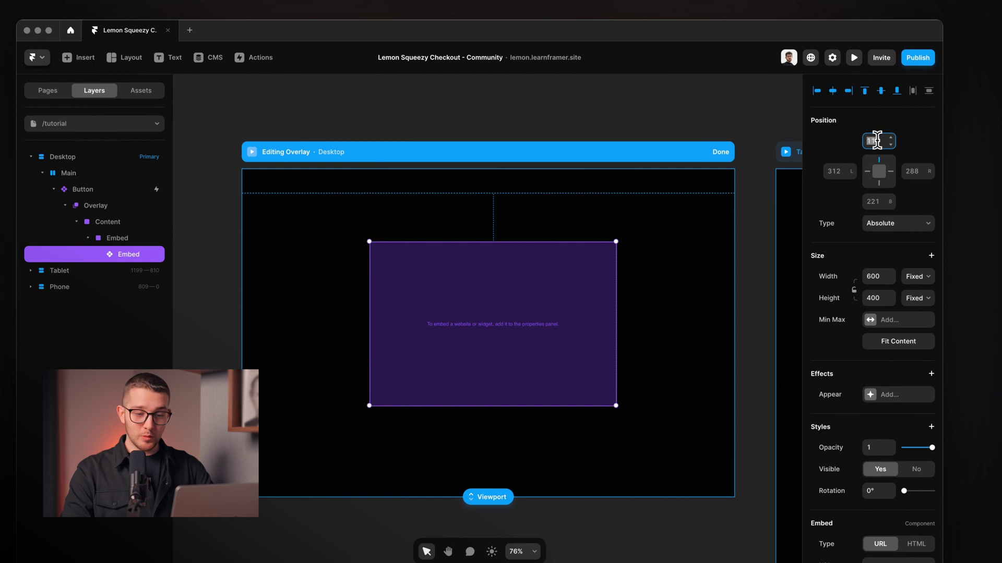
left_click(906, 171)
type("0")
left_click(889, 200)
type("0")
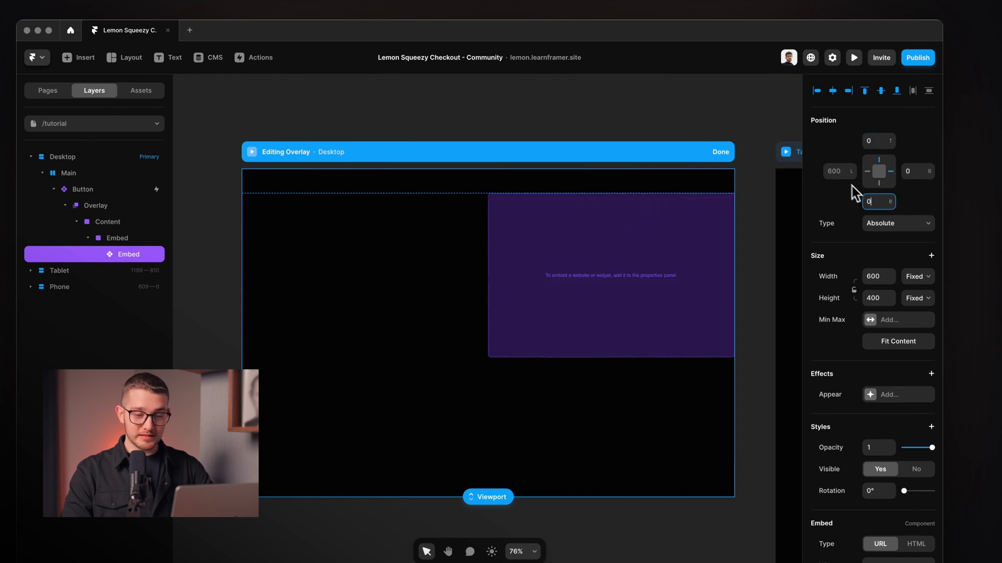
left_click(837, 173)
type("0")
key("Return")
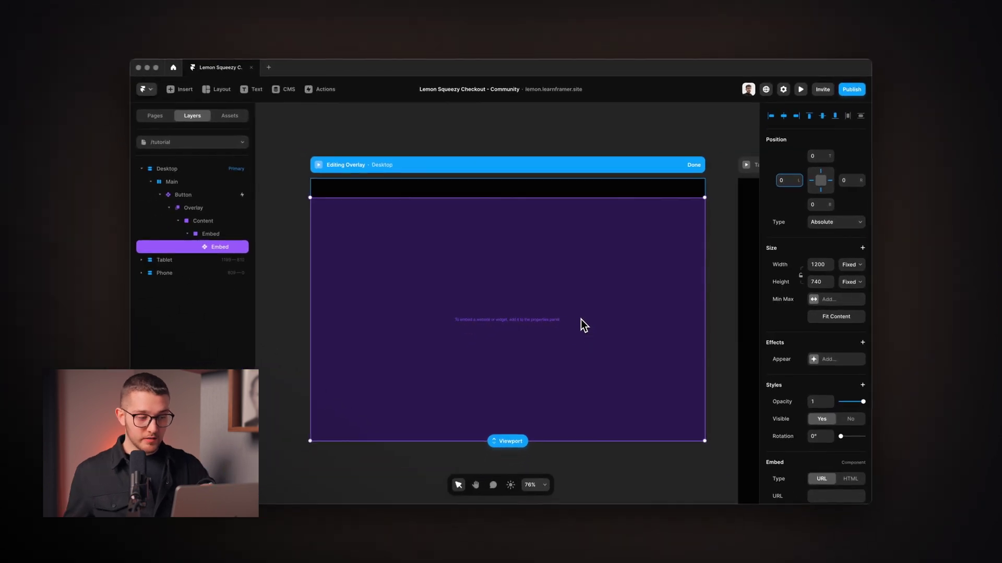
Paste the copied Lemon Squeezy checkout link as the Embed component's URL.
scroll(580, 319, "down", 2)
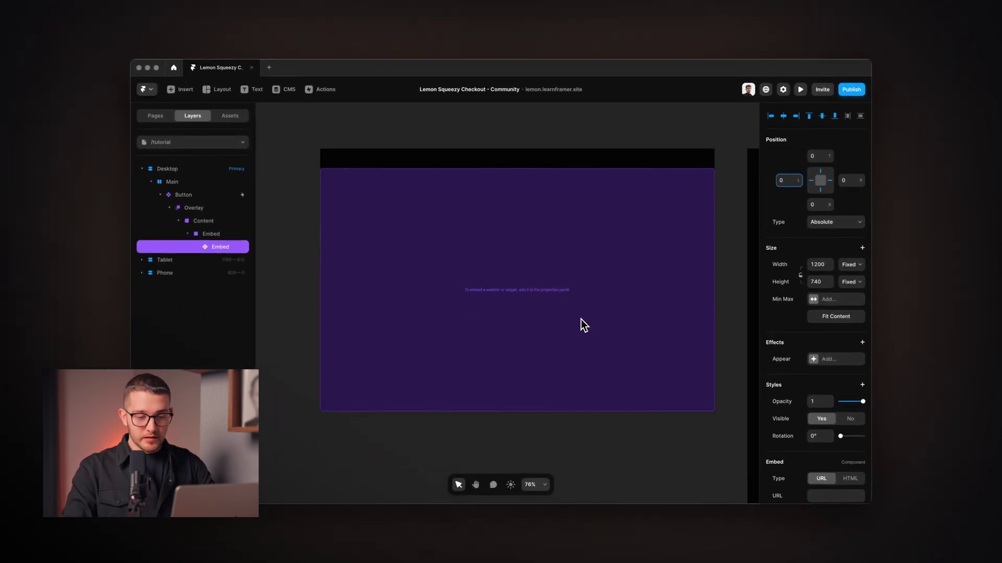
scroll(815, 410, "down", 1)
scroll(815, 409, "down", 3)
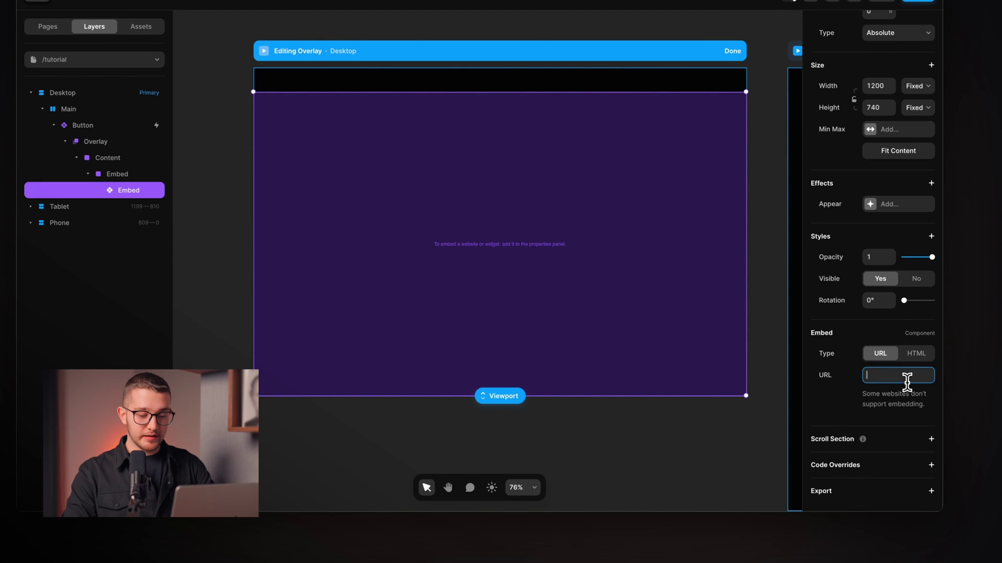
key("super+v")
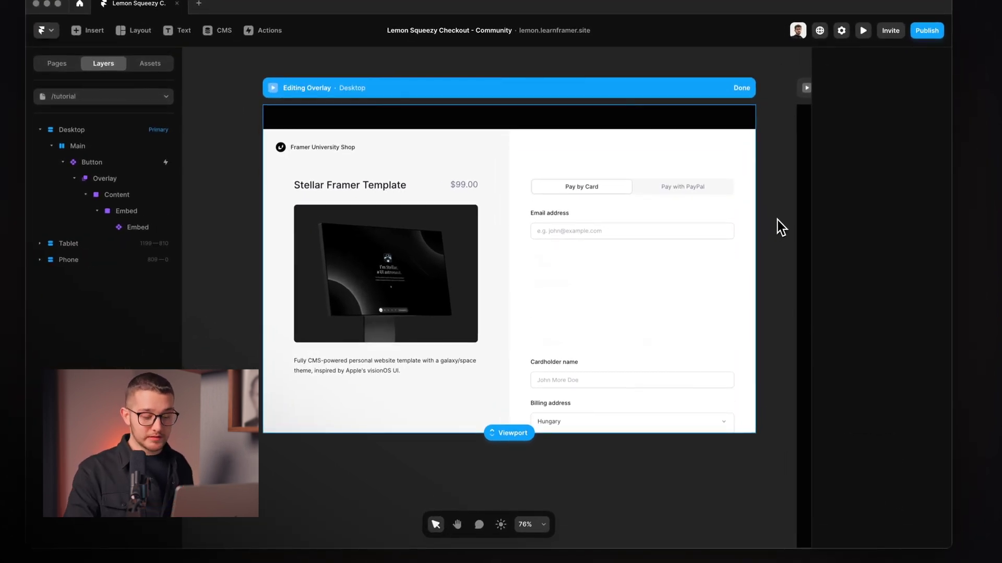
Preview the page, open the checkout overlay through the Buy now button, check it, and return to the canvas.
key("super+p")
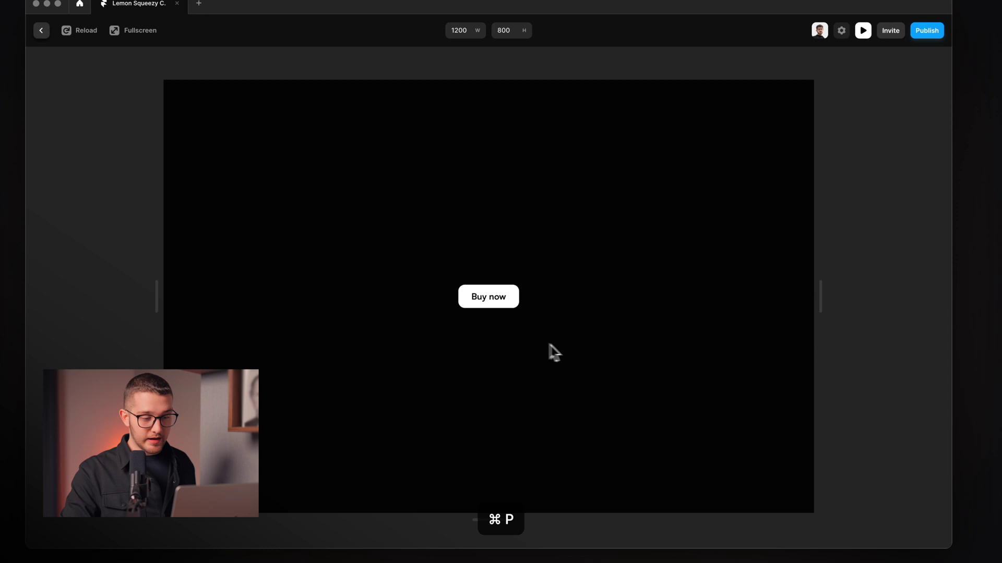
left_click(500, 296)
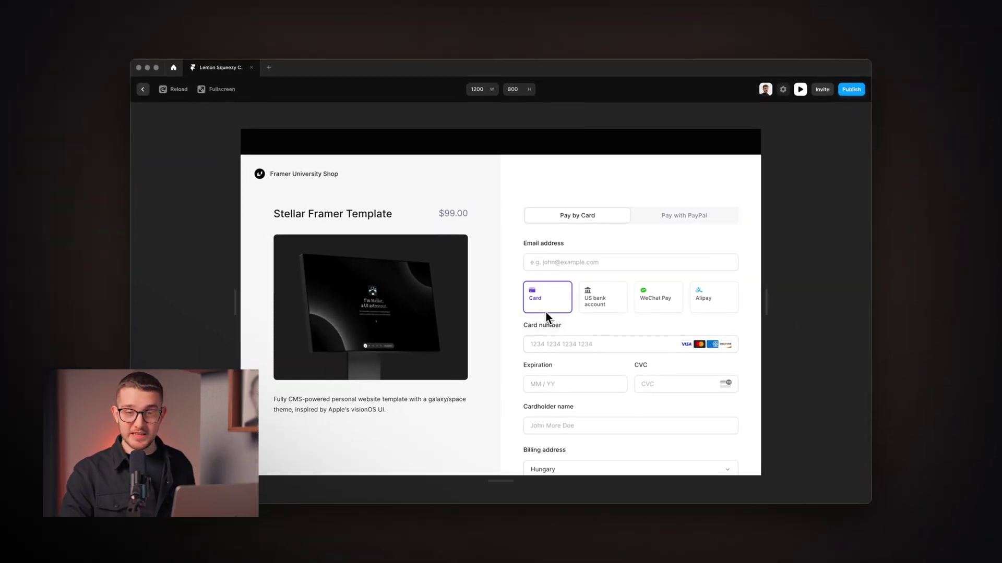
scroll(546, 313, "down", 5)
scroll(545, 312, "up", 5)
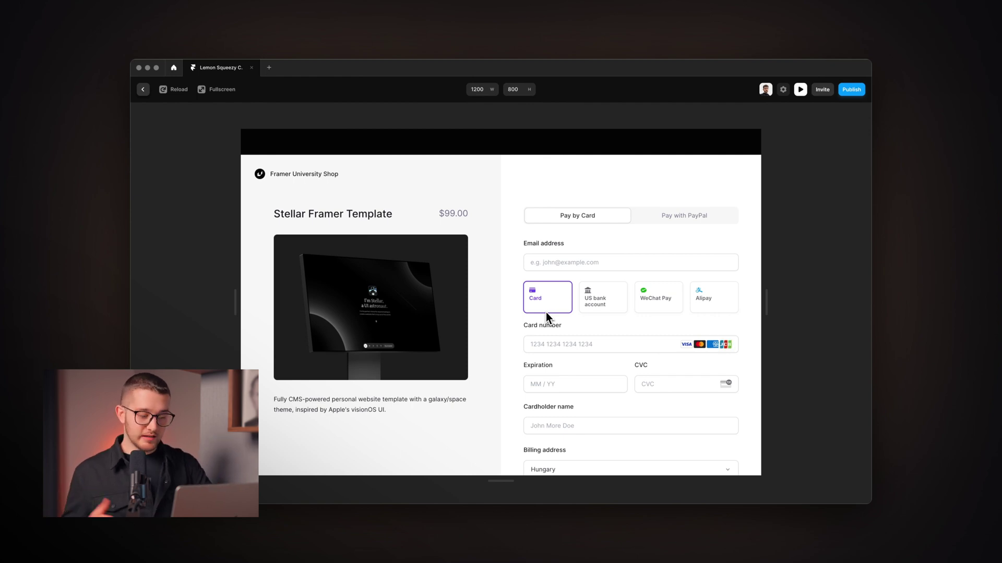
key("Escape")
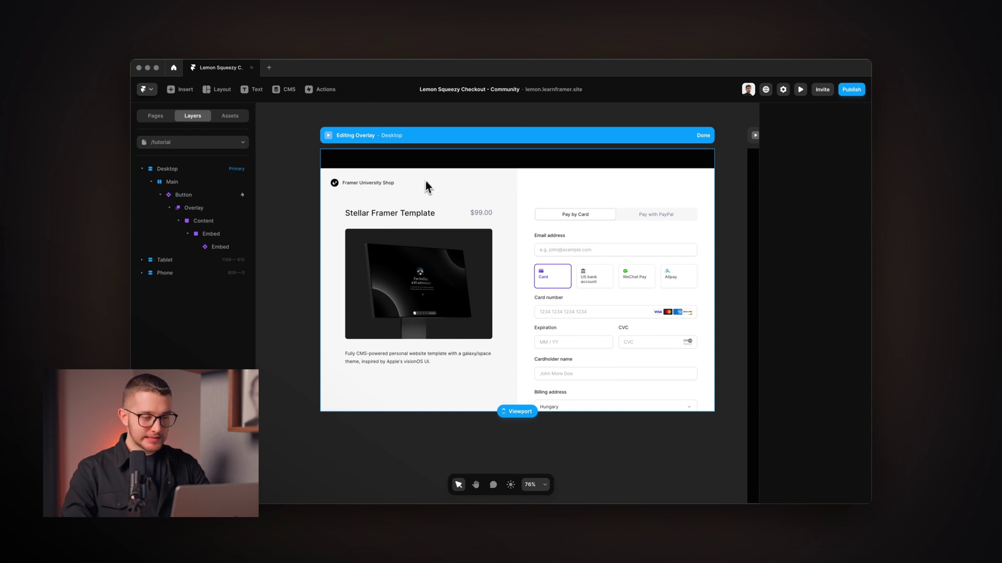
Draw a frame about 197 by 125 on the empty canvas beside the overlay.
scroll(432, 168, "up", 1)
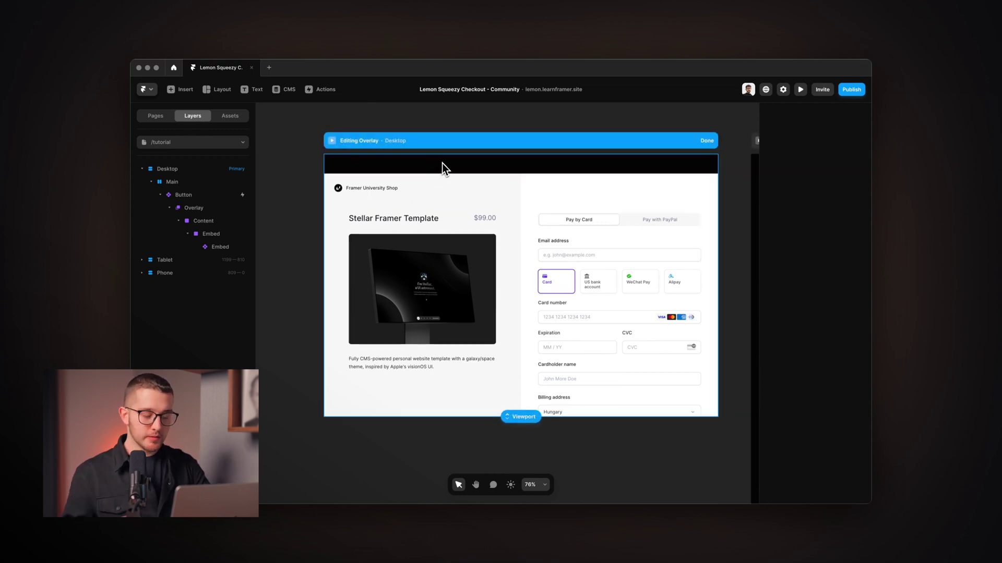
scroll(443, 163, "left", 3)
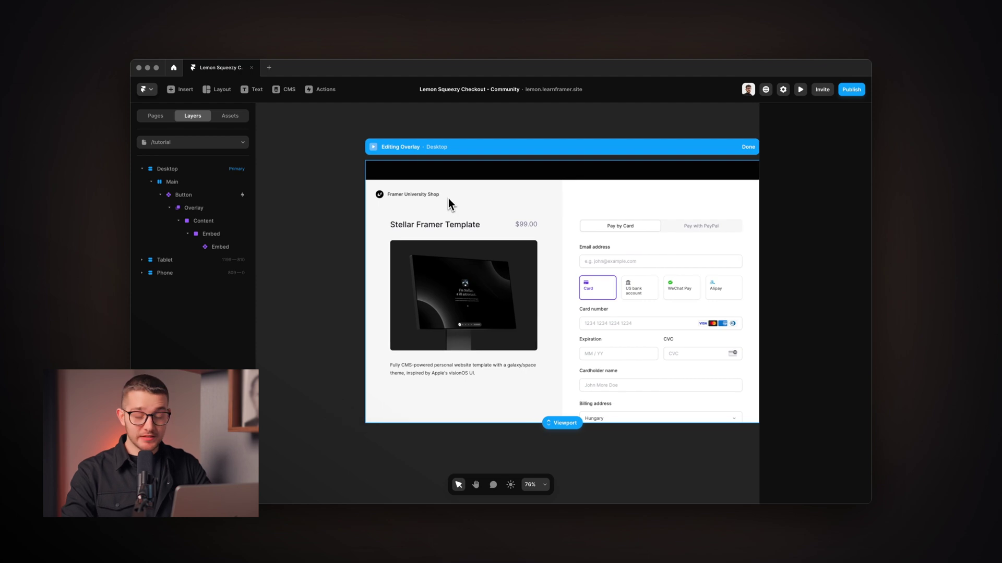
left_click(203, 221)
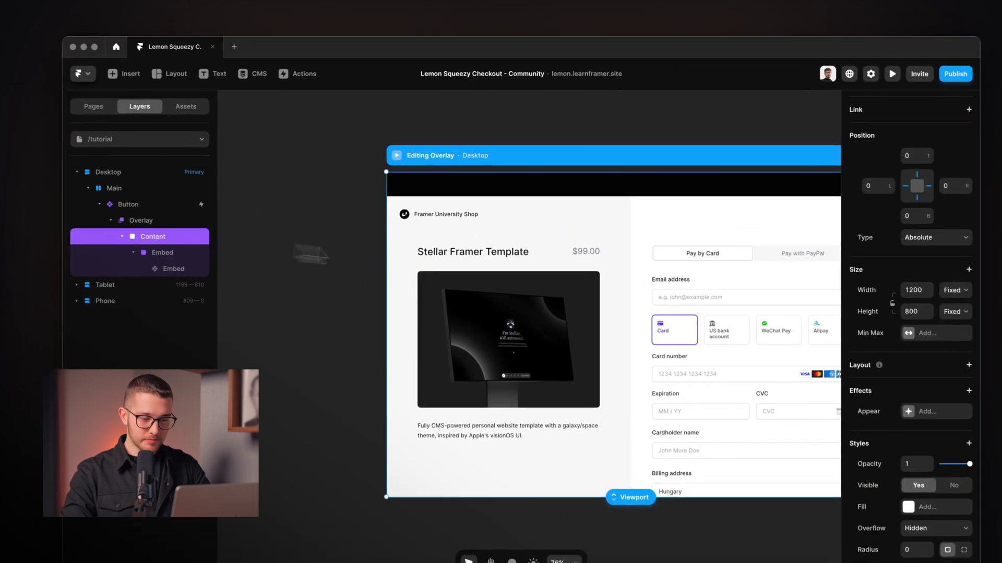
left_click(381, 255)
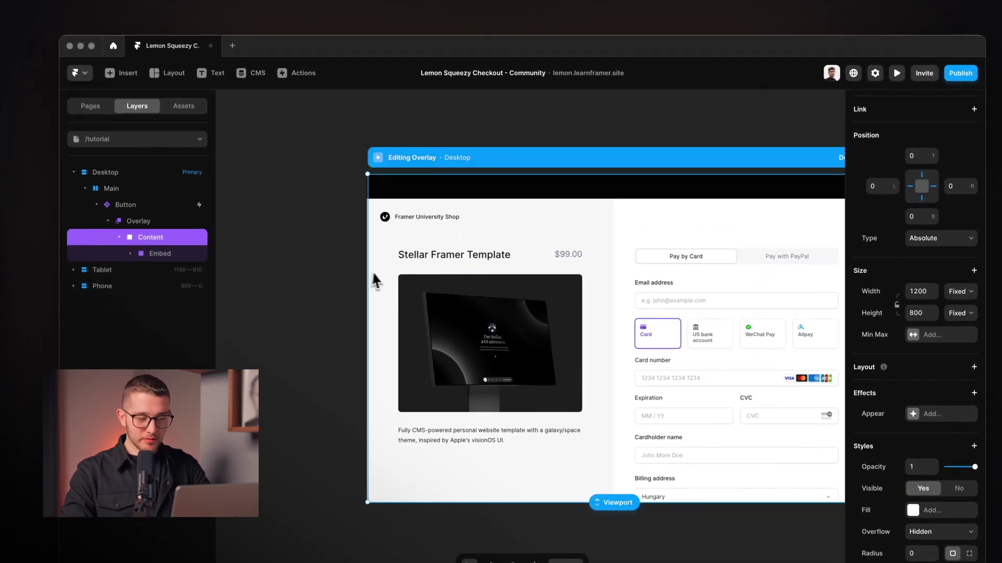
scroll(411, 221, "left", 1)
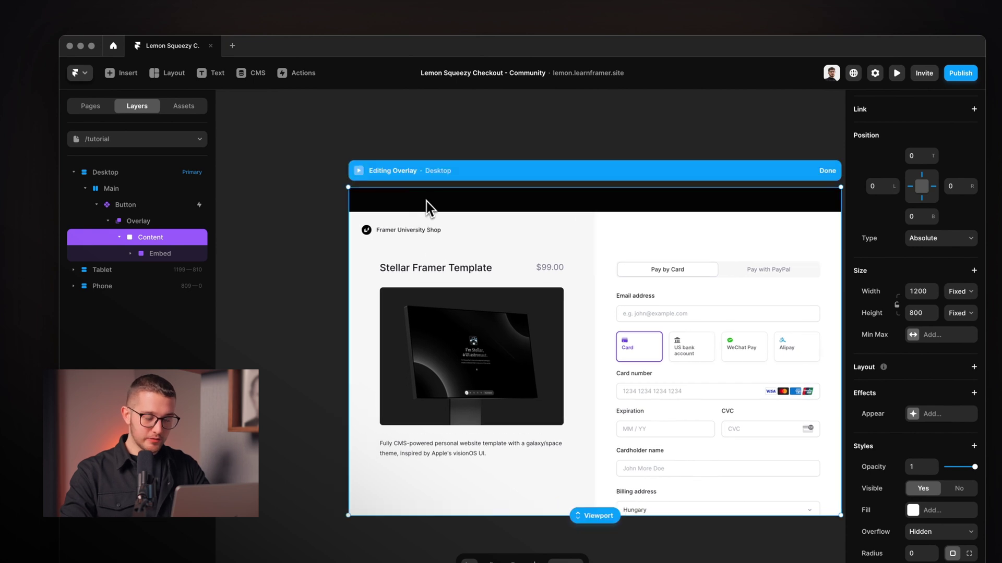
scroll(465, 217, "left", 1)
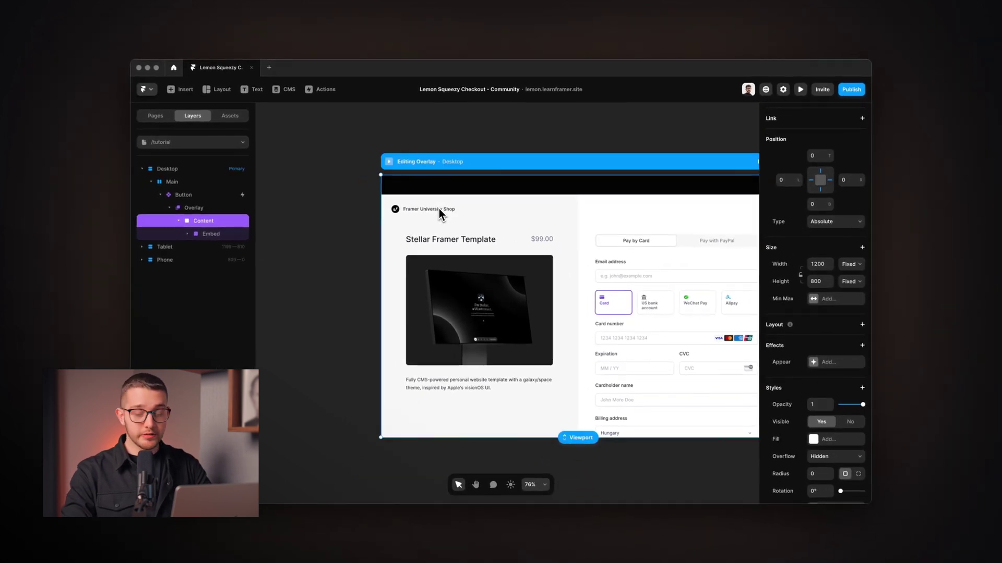
scroll(439, 208, "left", 2)
left_click(439, 209)
key("f")
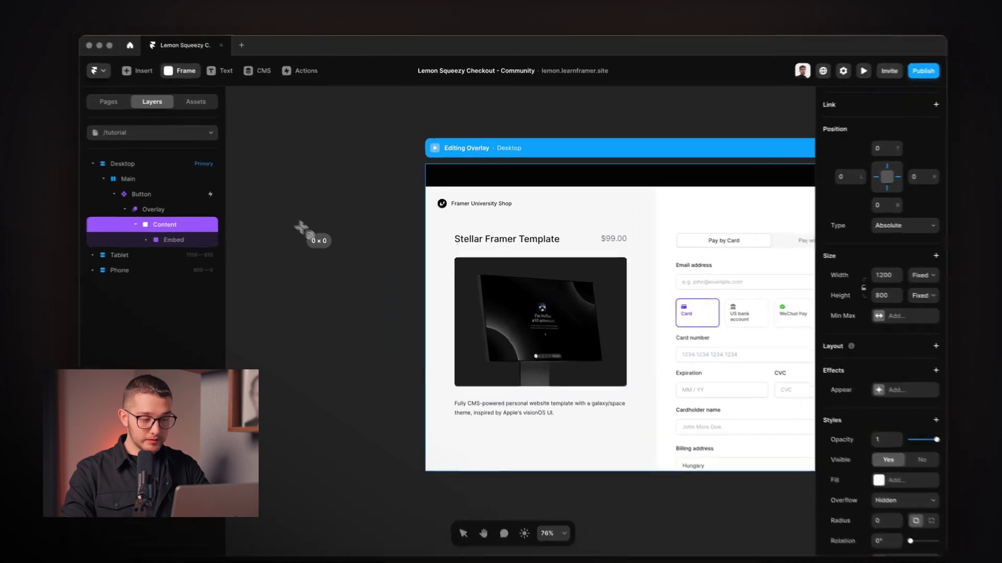
left_click_drag(314, 221, 380, 261)
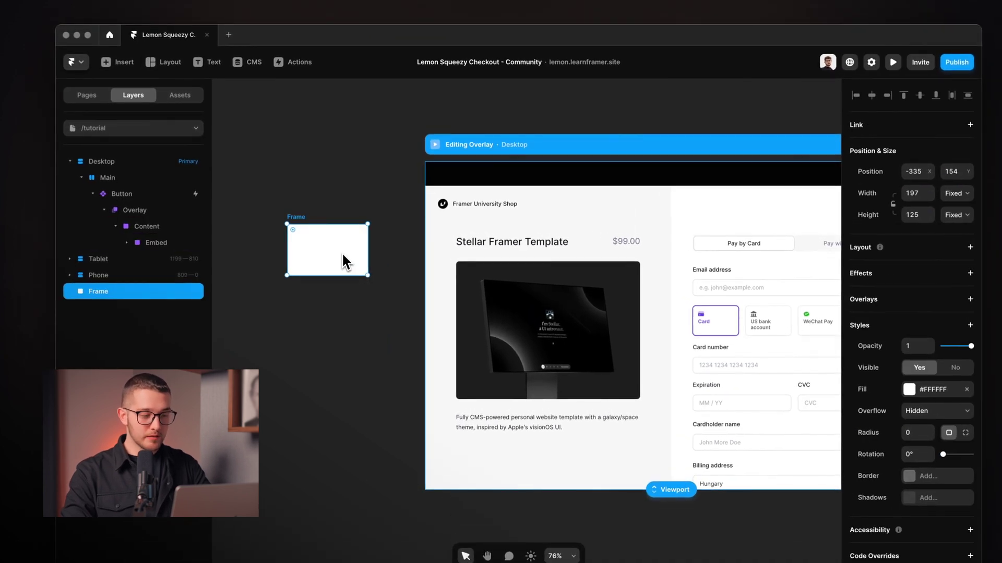
Move the new frame from the canvas into the overlay's Content frame by cutting and pasting it.
key("super+x")
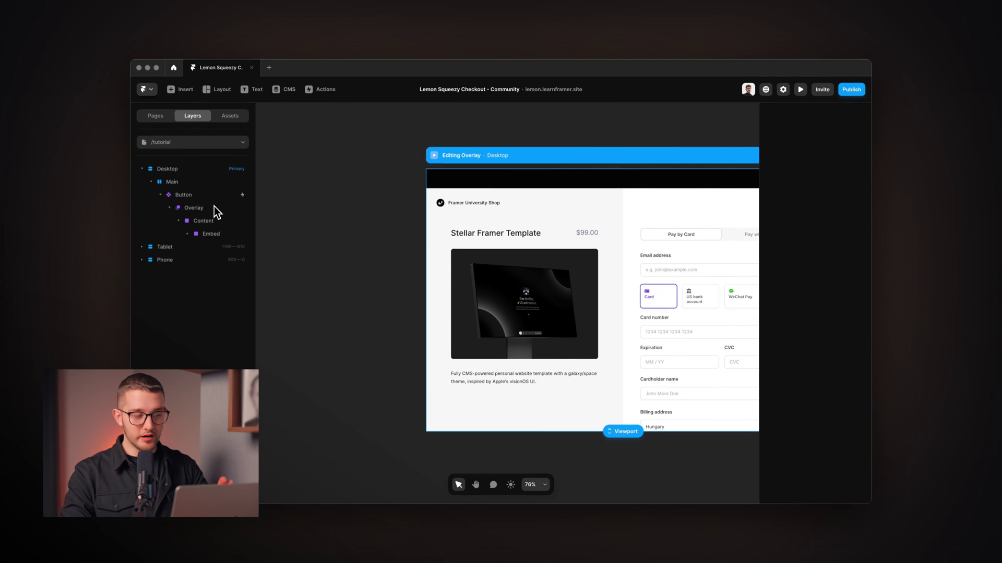
left_click(214, 206)
left_click(217, 221)
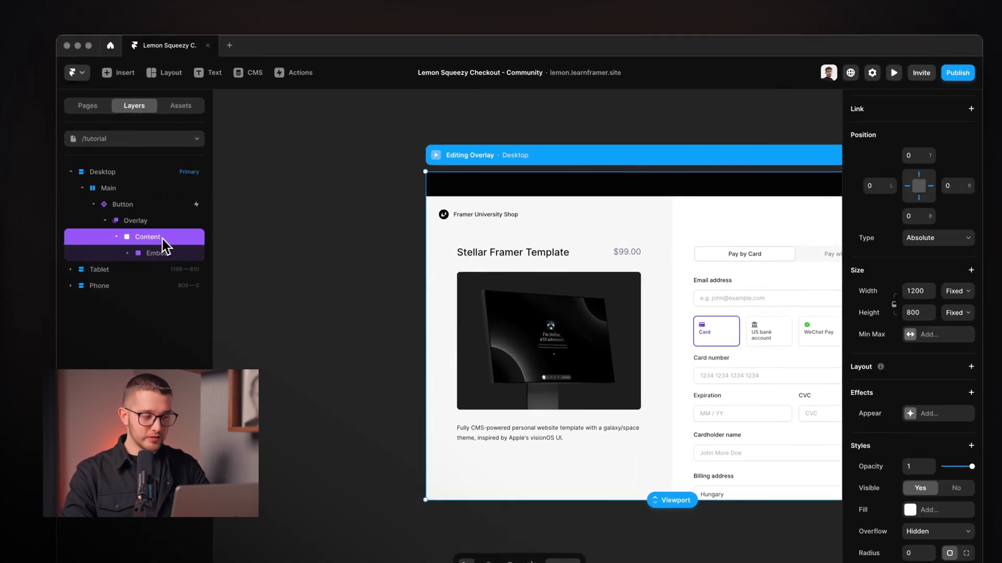
key("super+v")
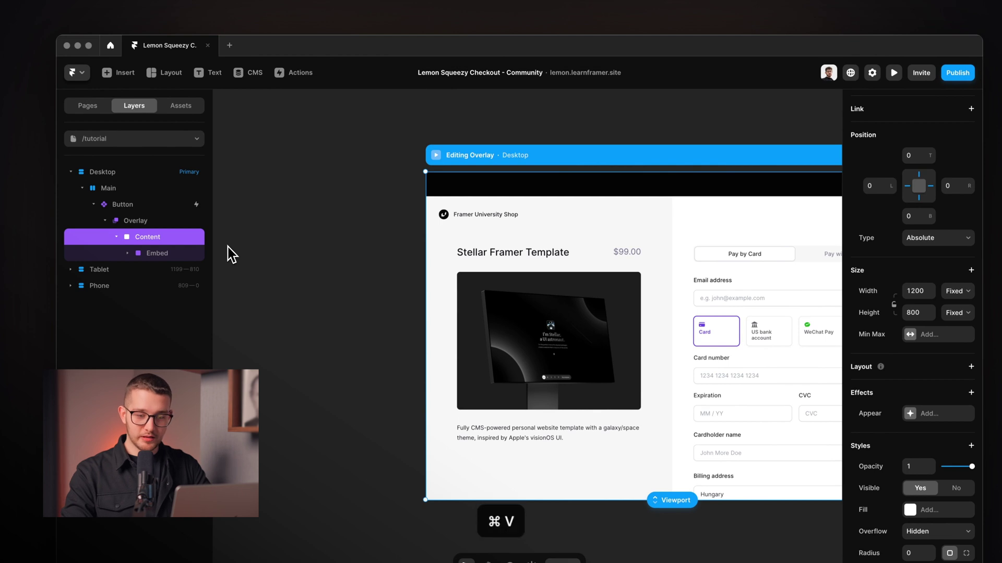
left_click(148, 241)
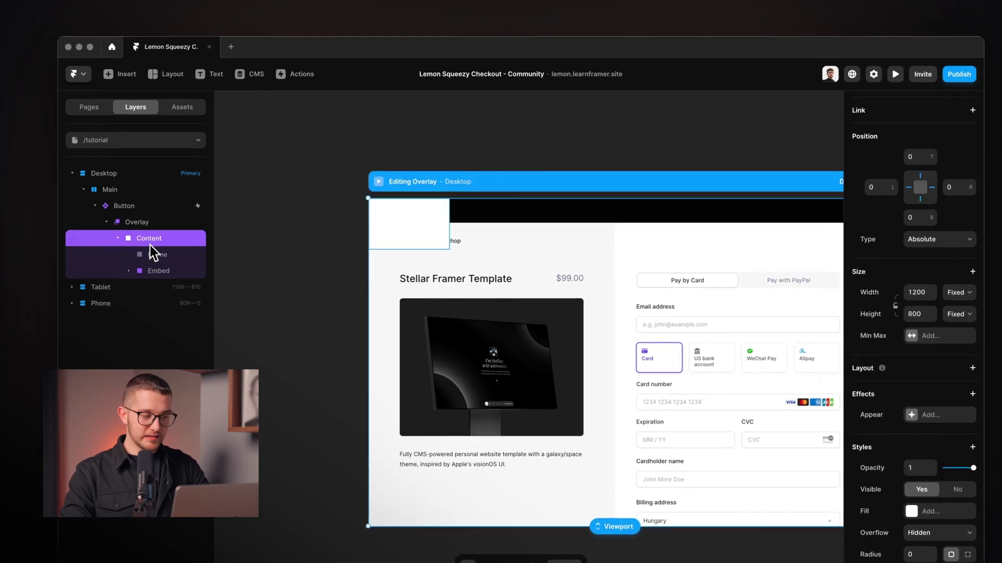
left_click(152, 255)
left_click(157, 241)
left_click(155, 253)
left_click(157, 239)
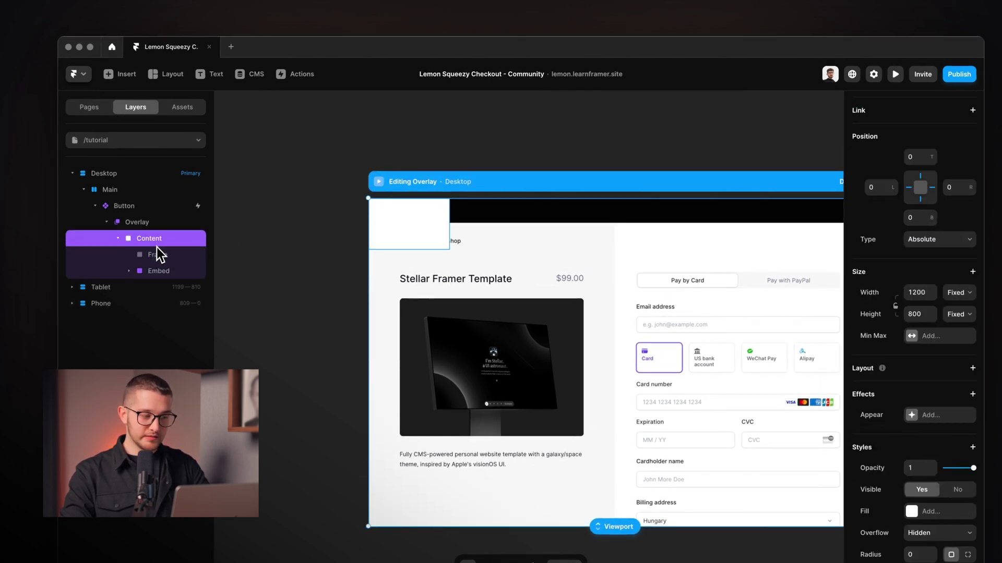
Stretch the pasted frame across Content with left and right offsets of 0, and set its height to 60.
left_click(159, 255)
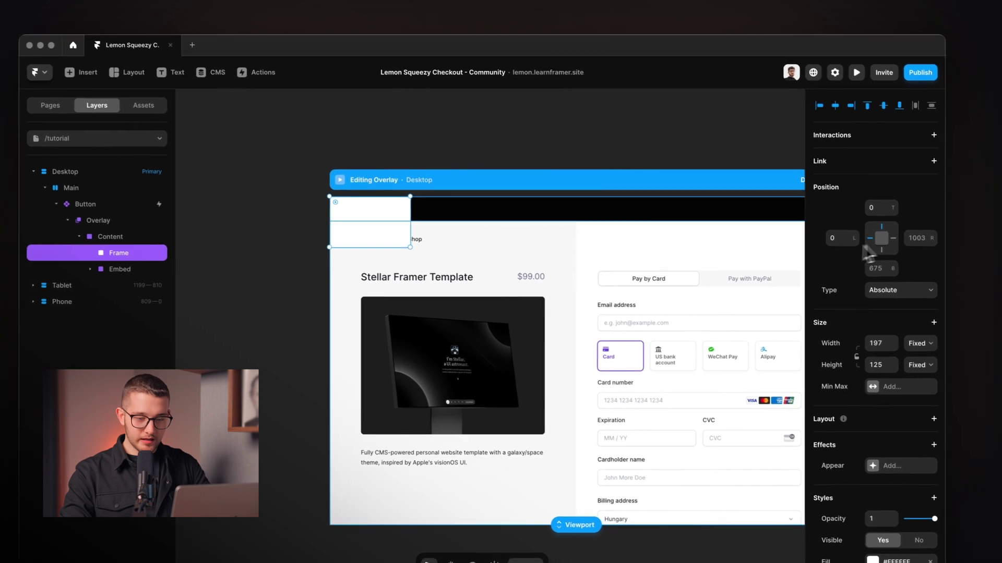
left_click(839, 241)
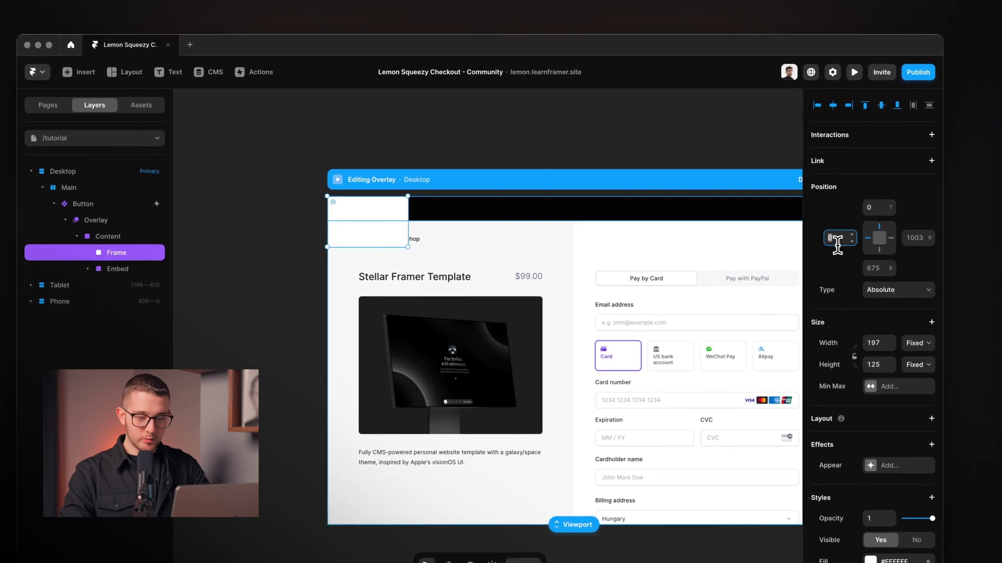
type("0")
key("Return")
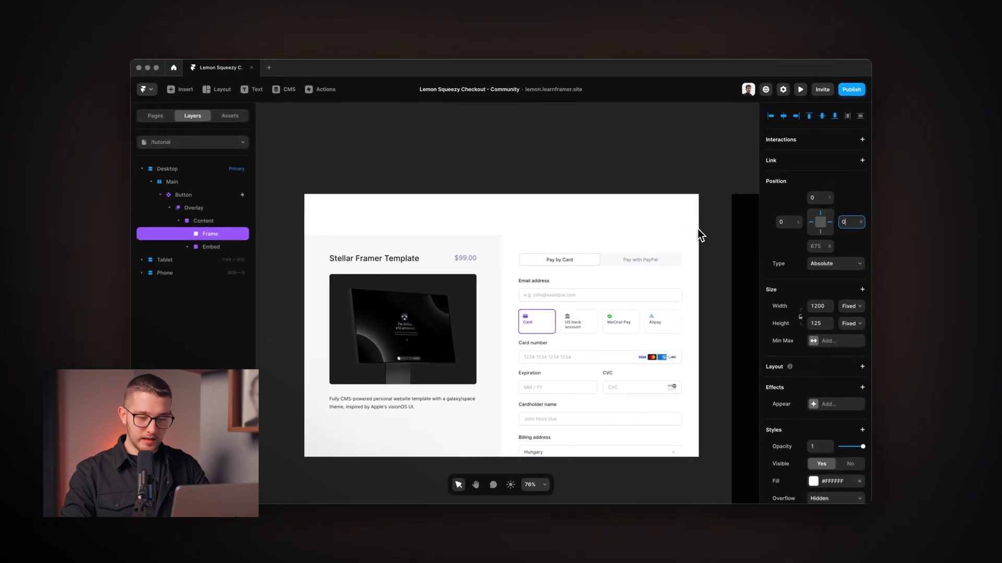
left_click(821, 323)
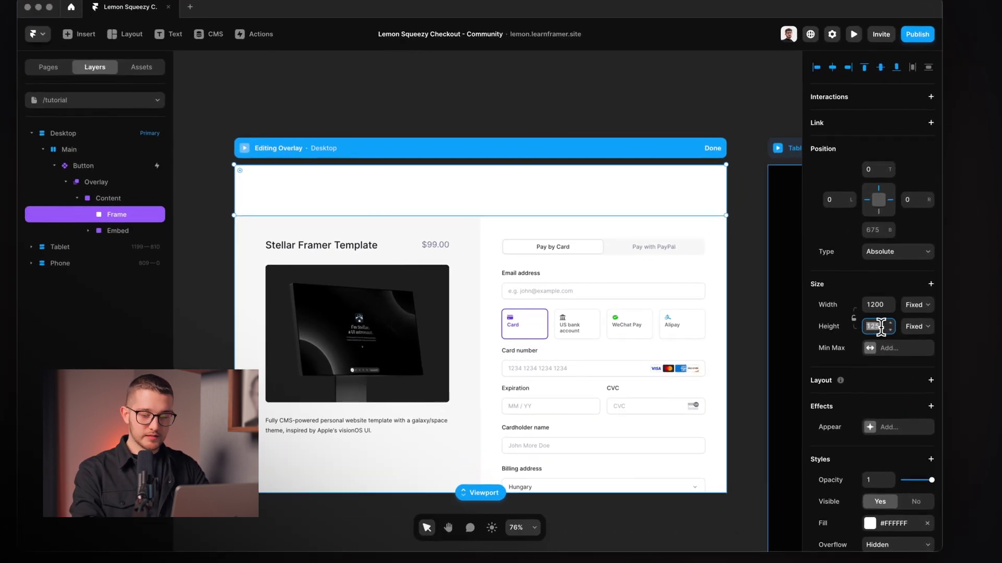
type("60")
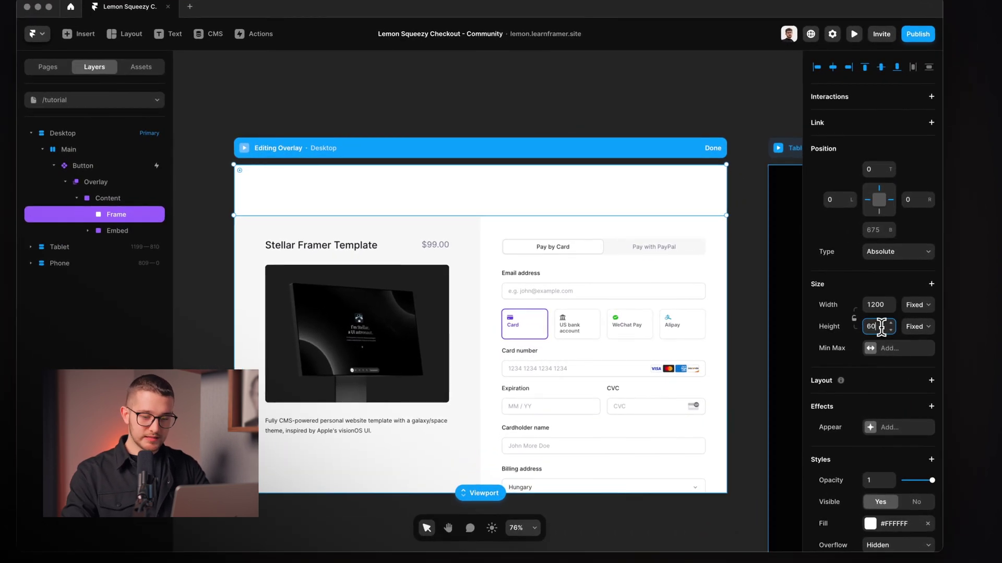
key("Return")
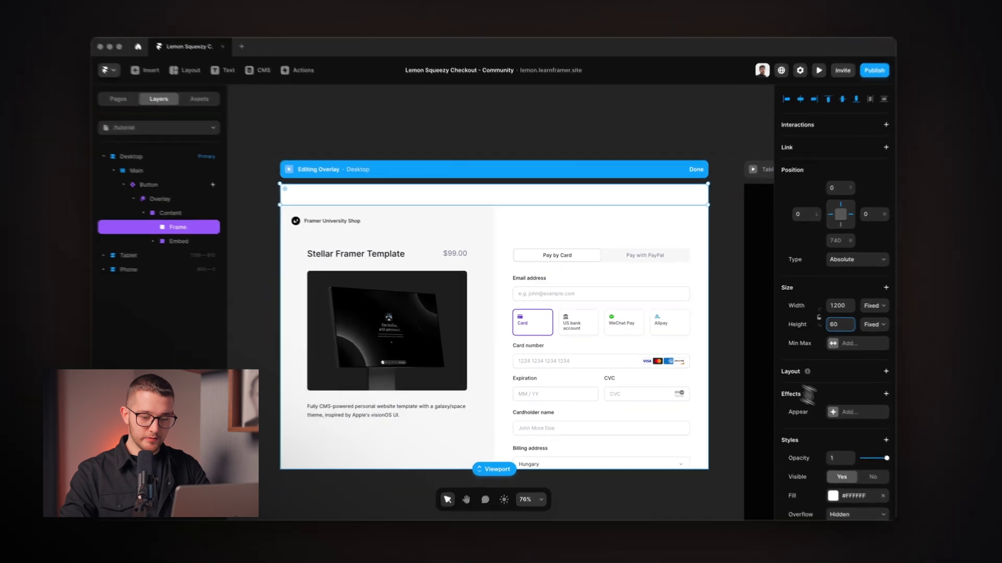
Rename the new 60 px high frame inside Content as Close Topbar.
scroll(840, 404, "down", 3)
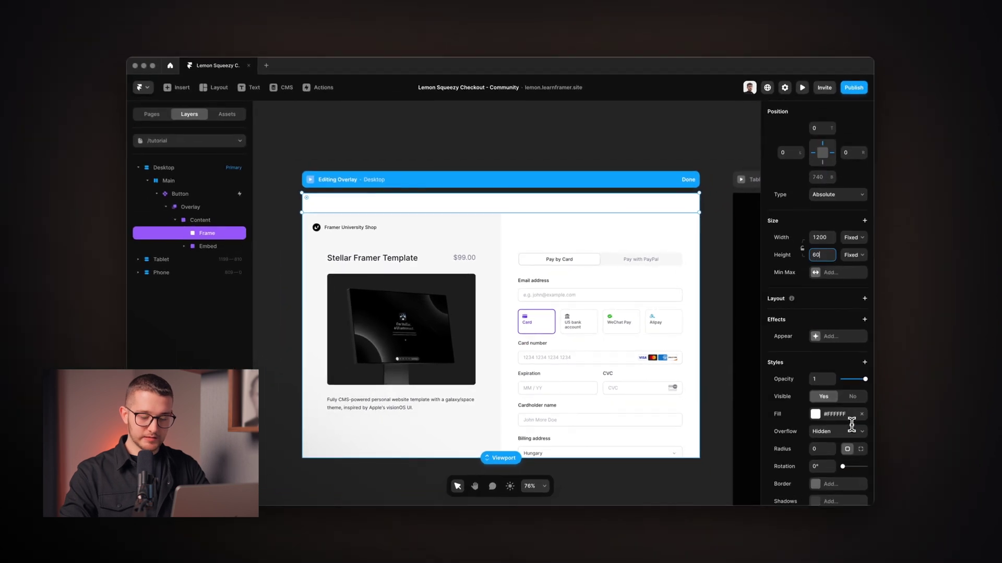
double_click(224, 234)
key("super+BackSpace")
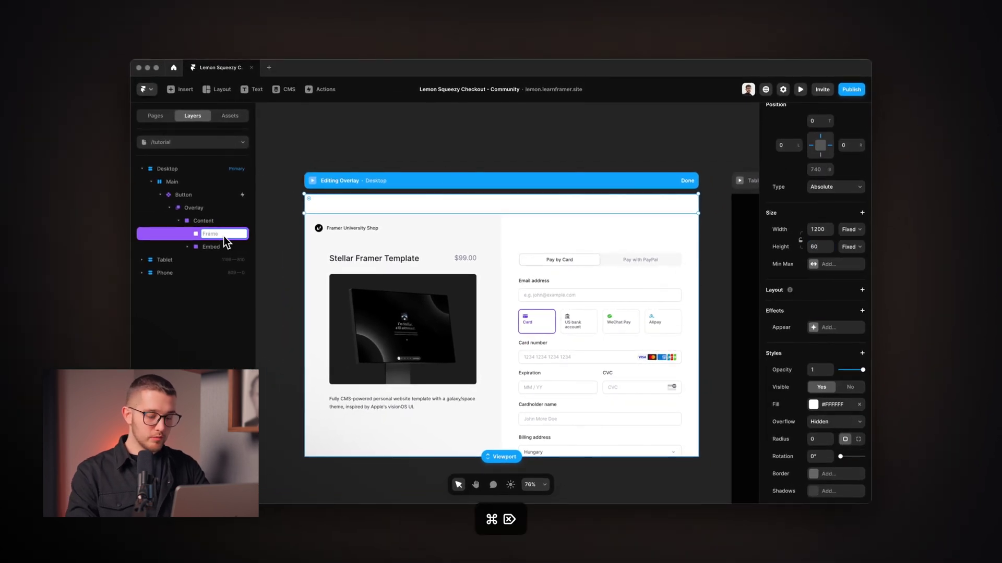
type("Close Topbar")
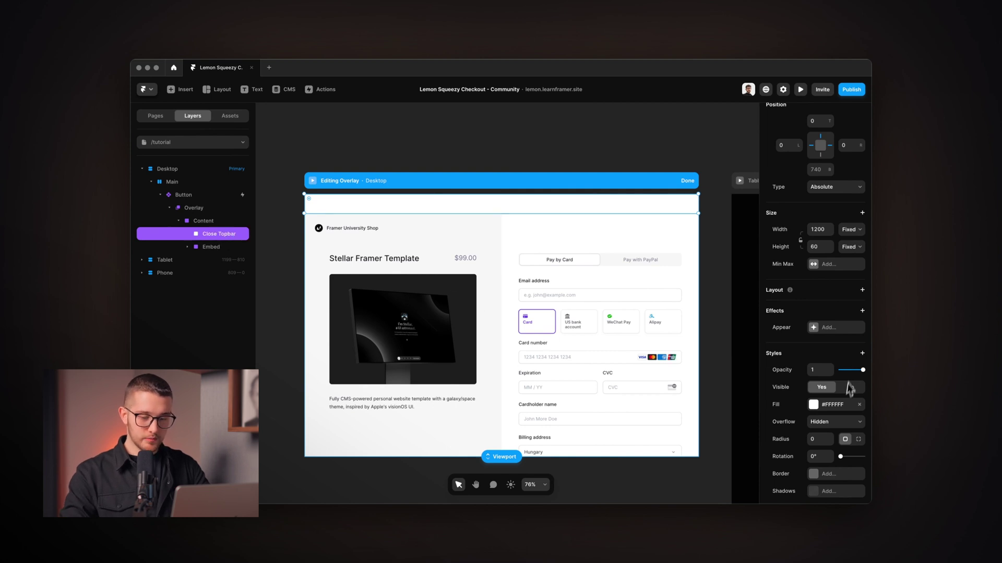
Change the Close Topbar frame's fill to near-black #050505.
scroll(850, 388, "down", 1)
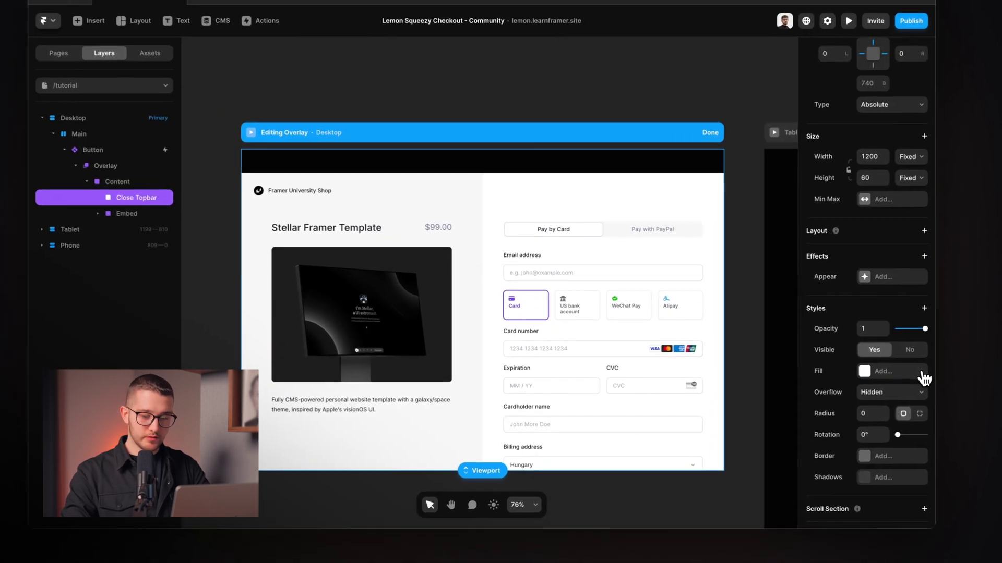
left_click(829, 381)
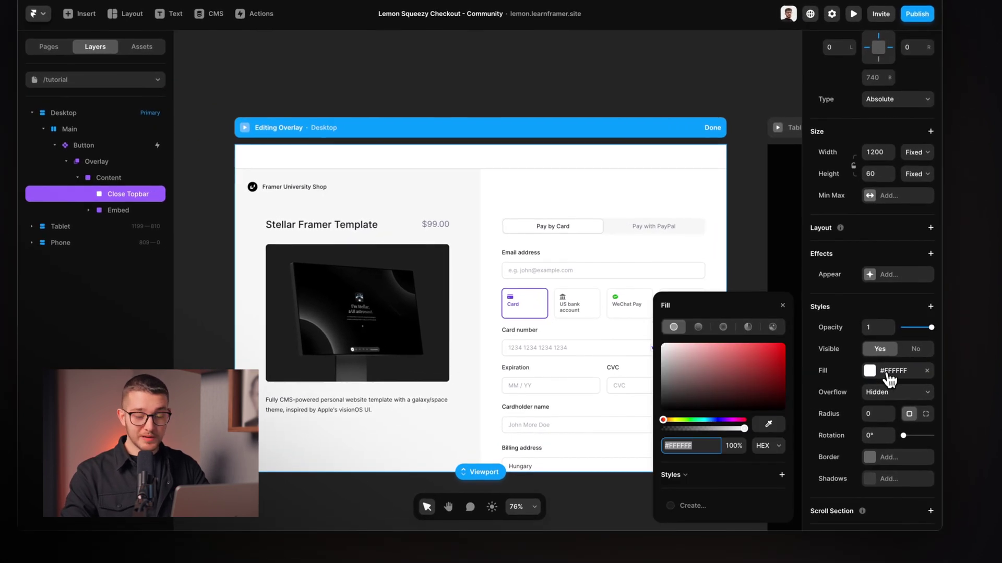
left_click_drag(702, 369, 660, 419)
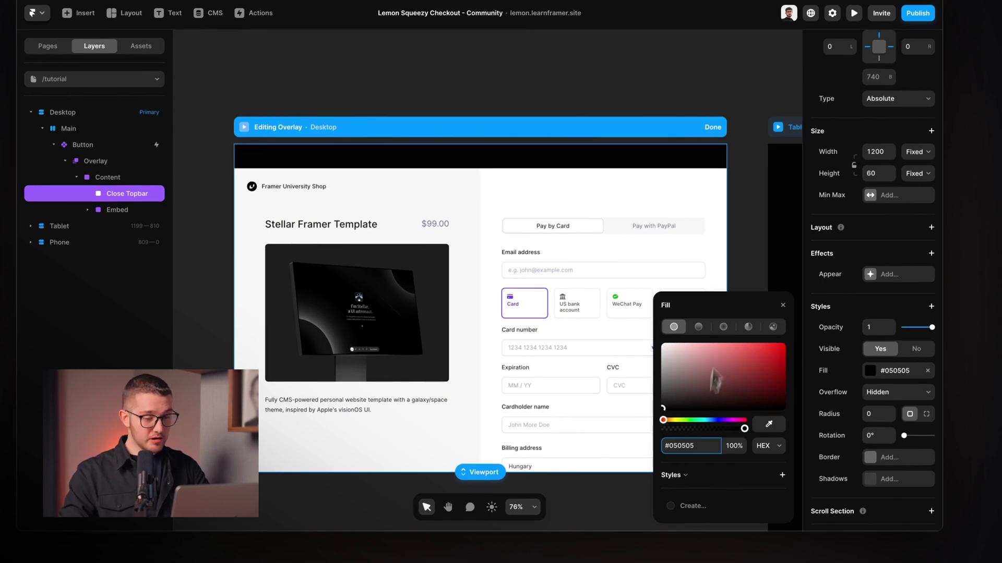
Search the insertable elements for "phos" and place a Phosphor icon inside the Close Topbar frame.
left_click(782, 305)
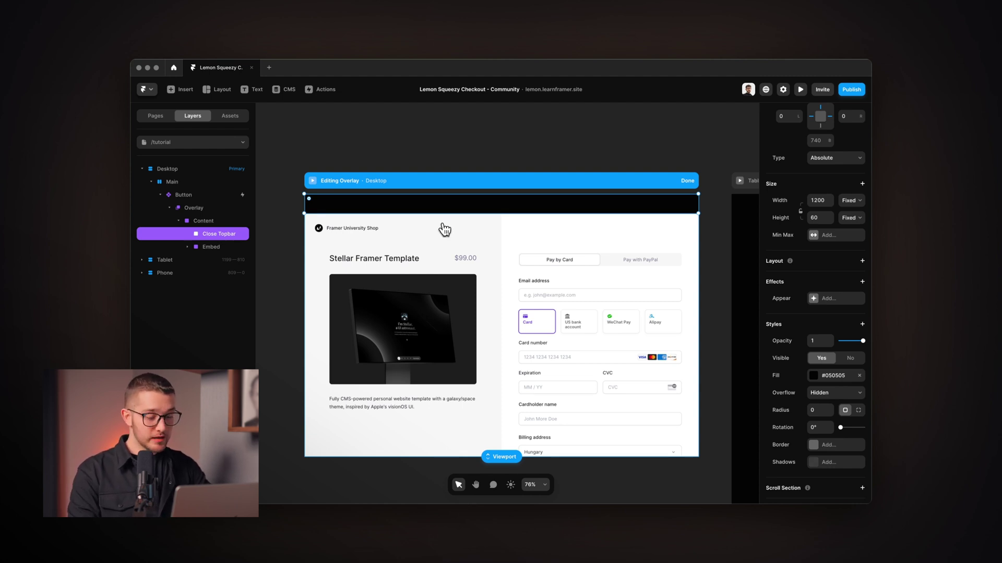
key("i")
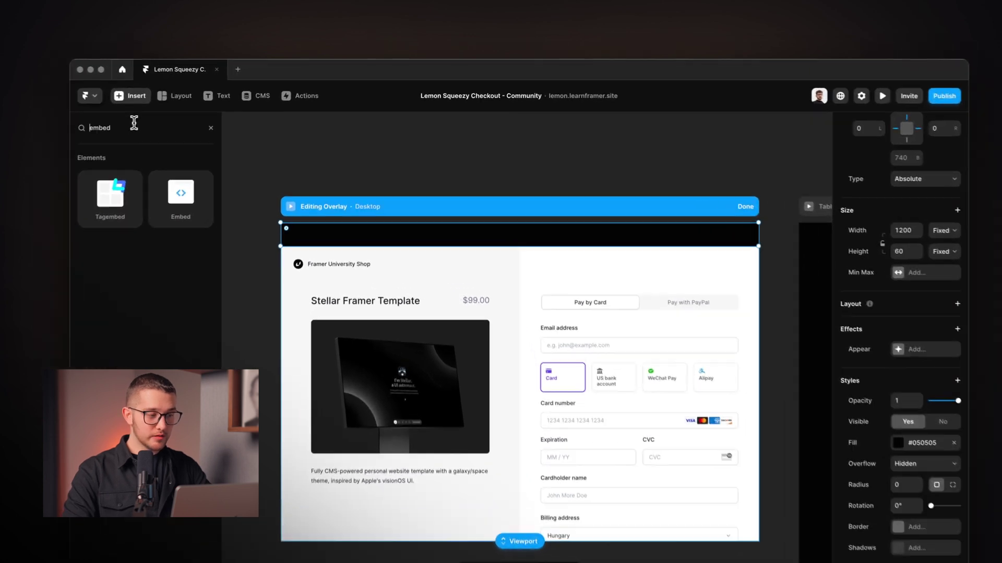
key("super+BackSpace")
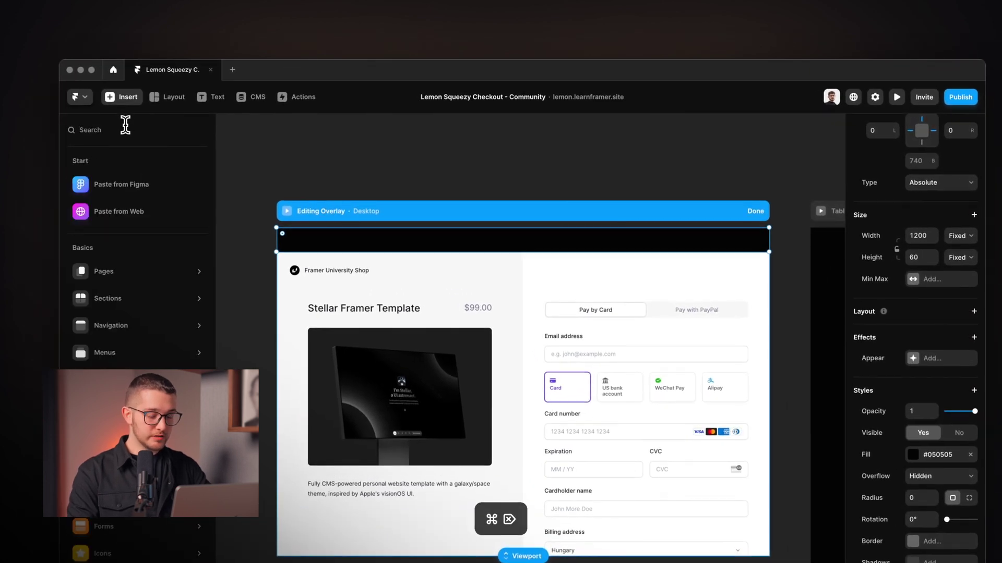
type("phos")
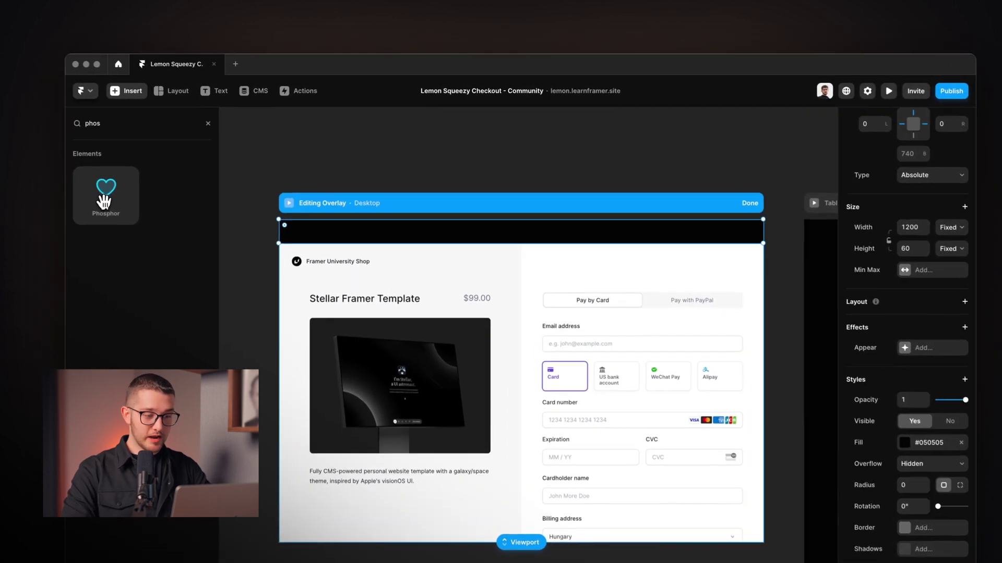
left_click_drag(171, 179, 519, 221)
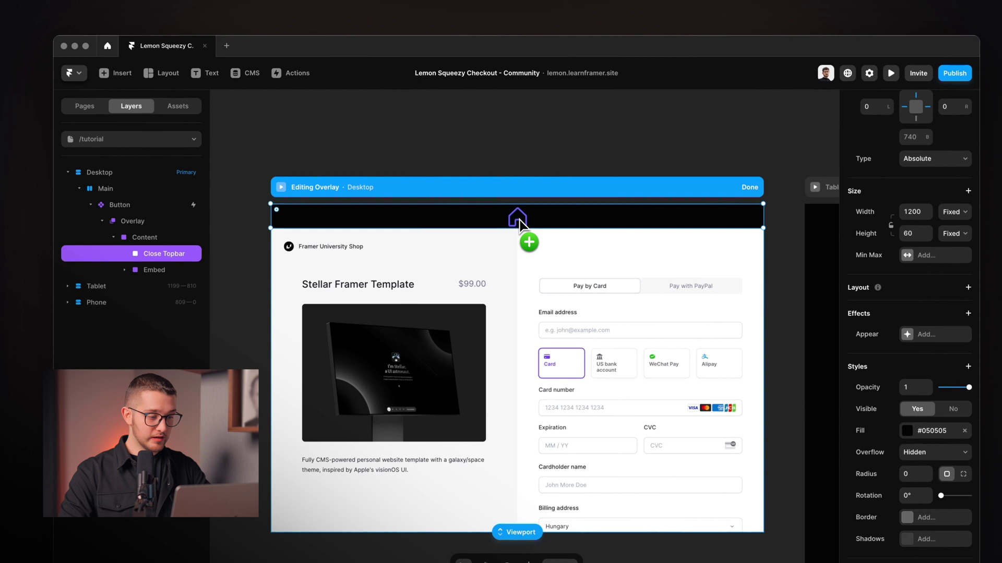
Center the Phosphor icon horizontally and vertically within the Close Topbar frame.
left_click(164, 253)
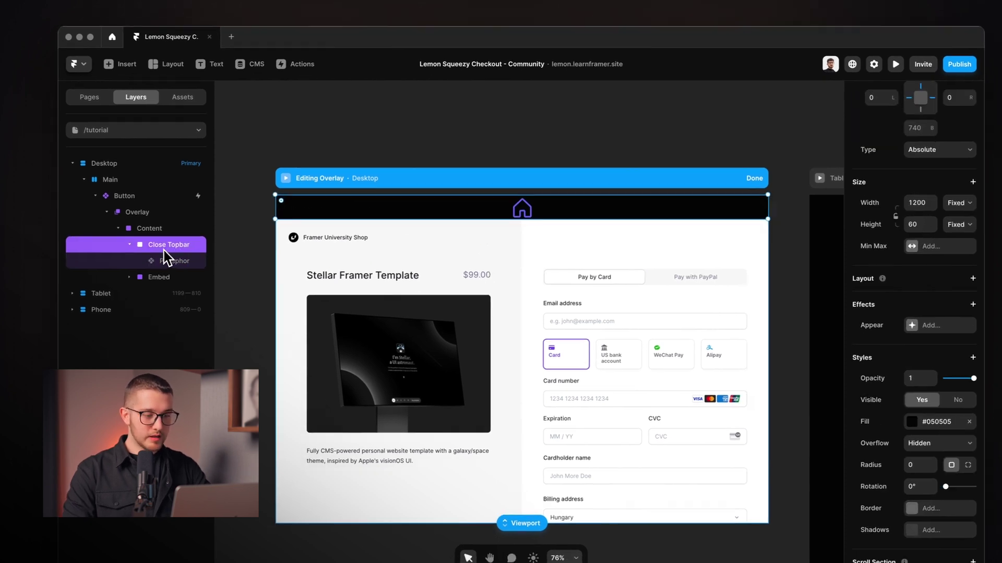
left_click(175, 258)
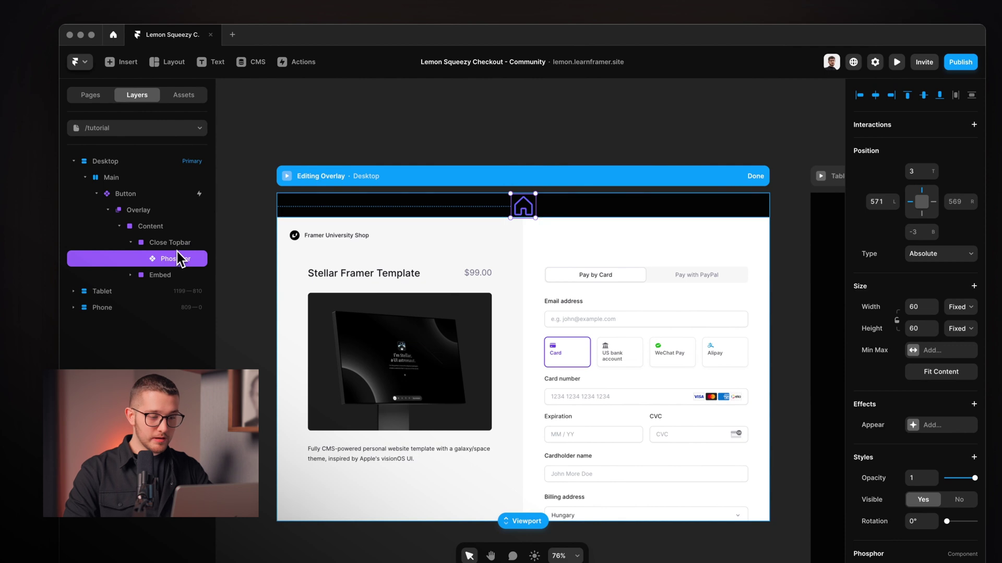
key("alt+v")
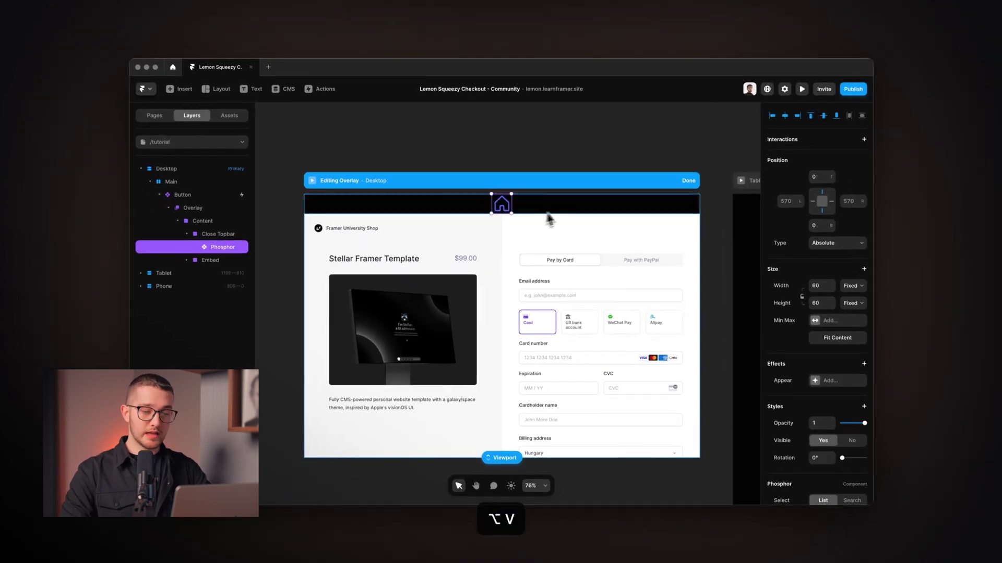
Switch the Phosphor icon's selection mode to Search and set its icon name to x.
scroll(563, 214, "up", 2)
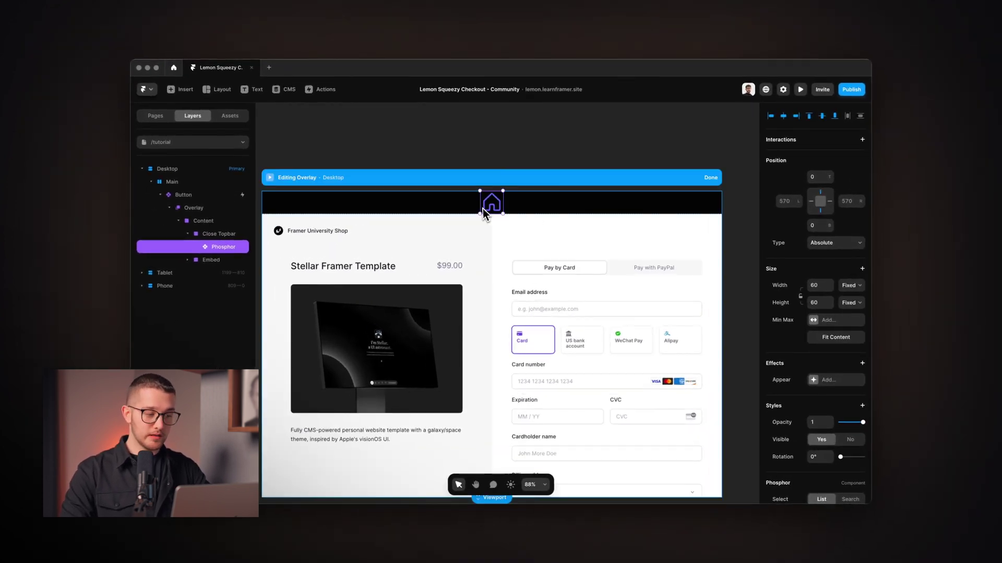
scroll(483, 210, "up", 5)
scroll(499, 213, "down", 3)
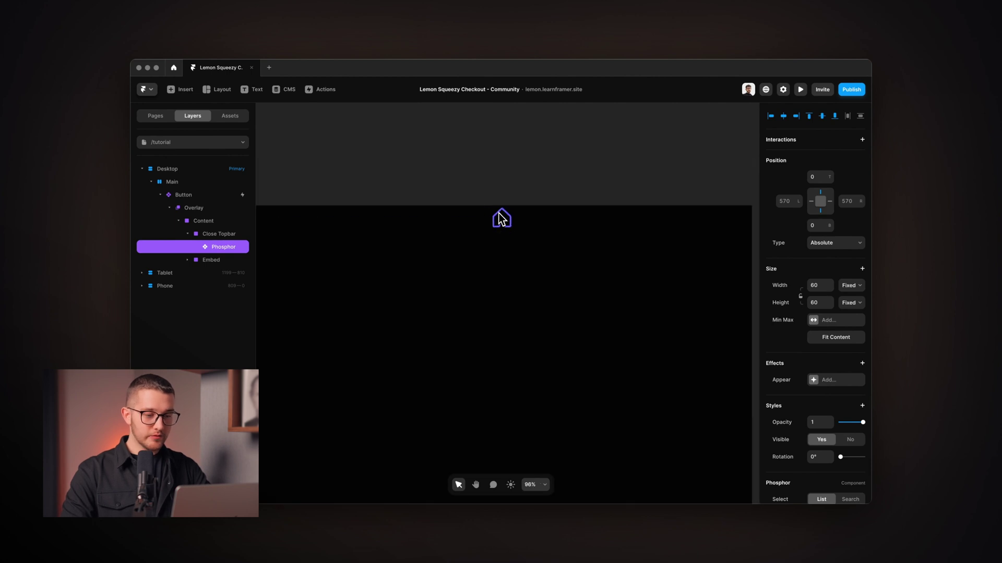
scroll(502, 253, "up", 3)
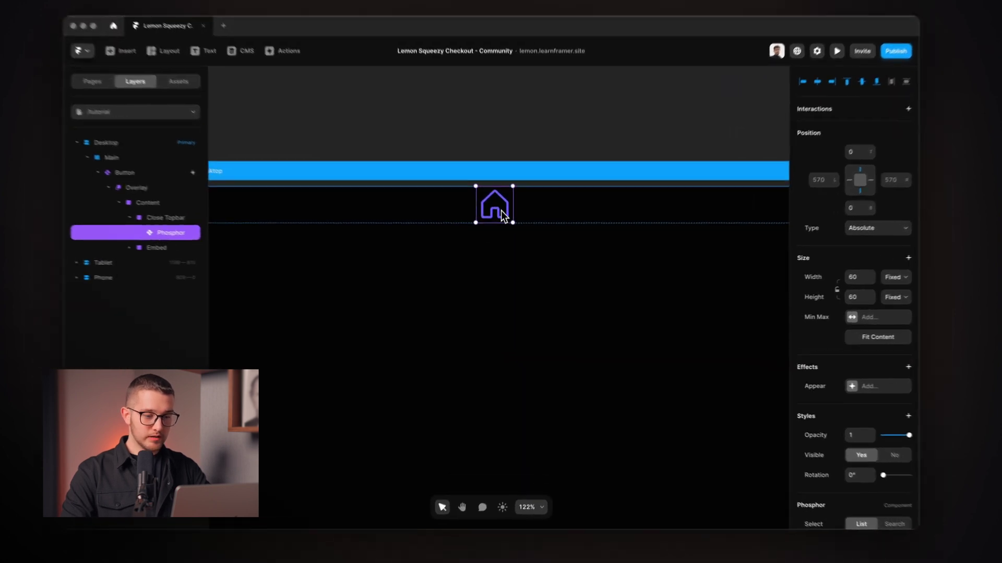
scroll(911, 459, "down", 5)
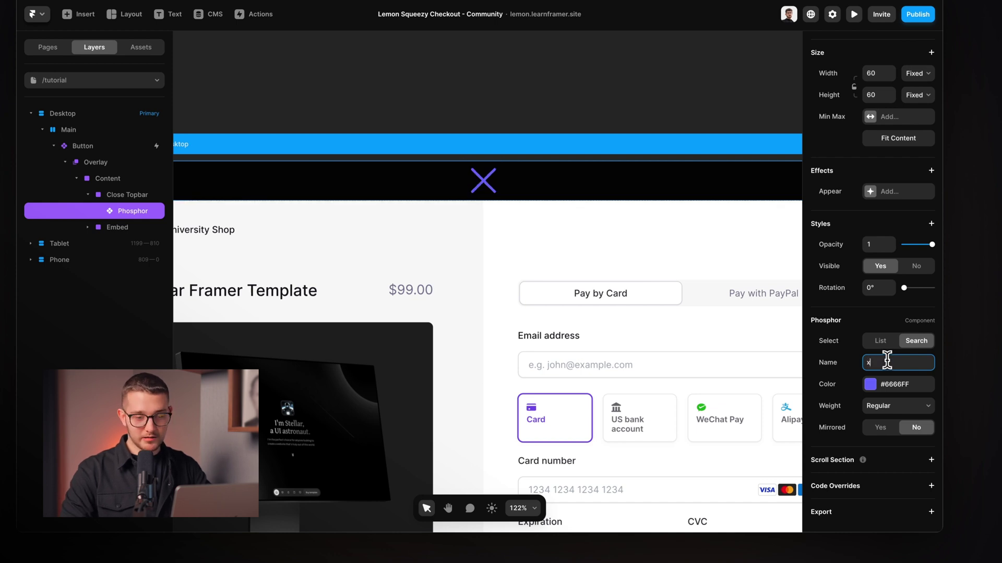
Set the x icon's width and height to 24 and center it vertically in the Close Topbar again.
left_click(872, 73)
scroll(866, 159, "up", 2)
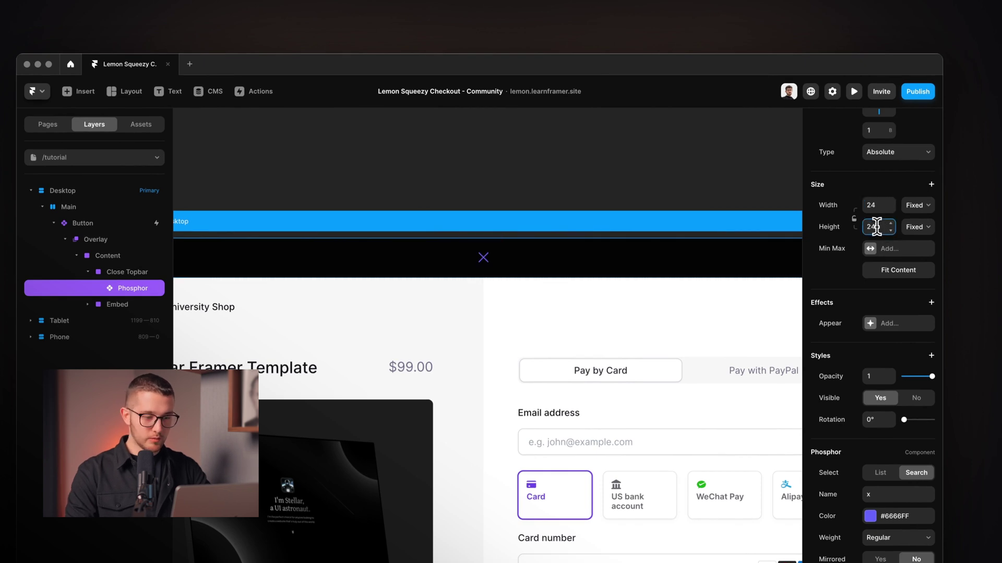
left_click(483, 245)
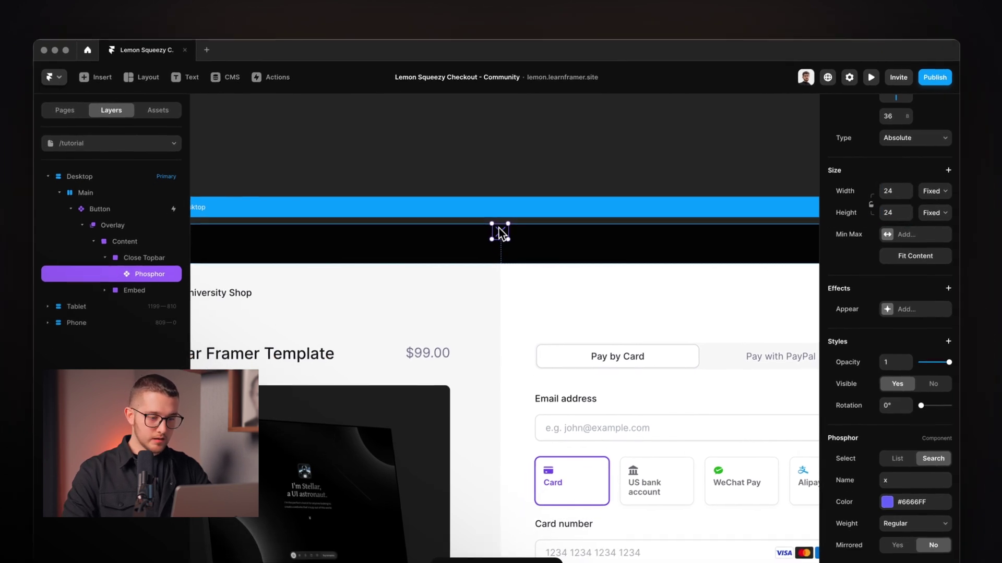
key("alt+v")
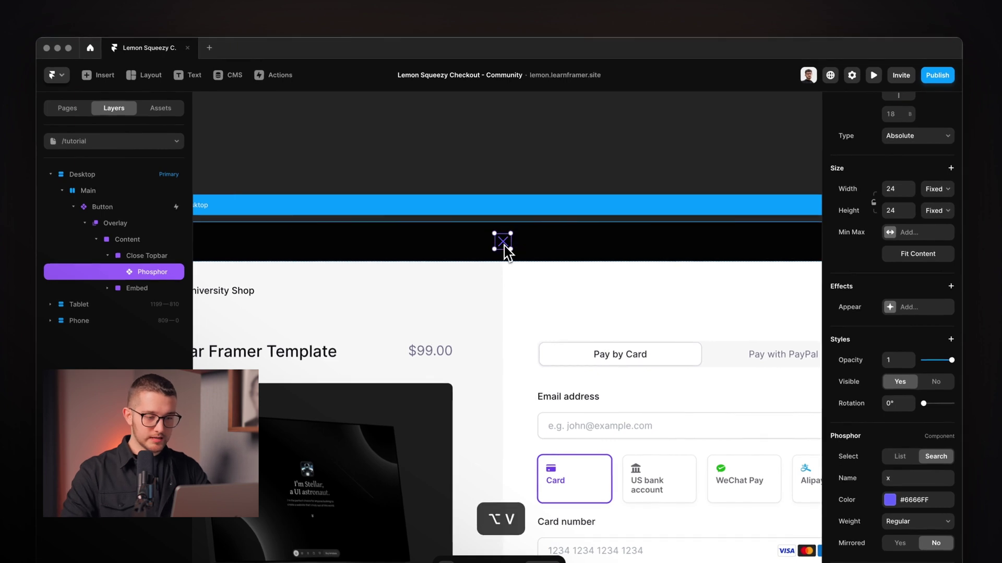
Set the x icon's weight to Bold and its color to white #FFFFFF.
scroll(508, 245, "down", 1)
left_click(916, 521)
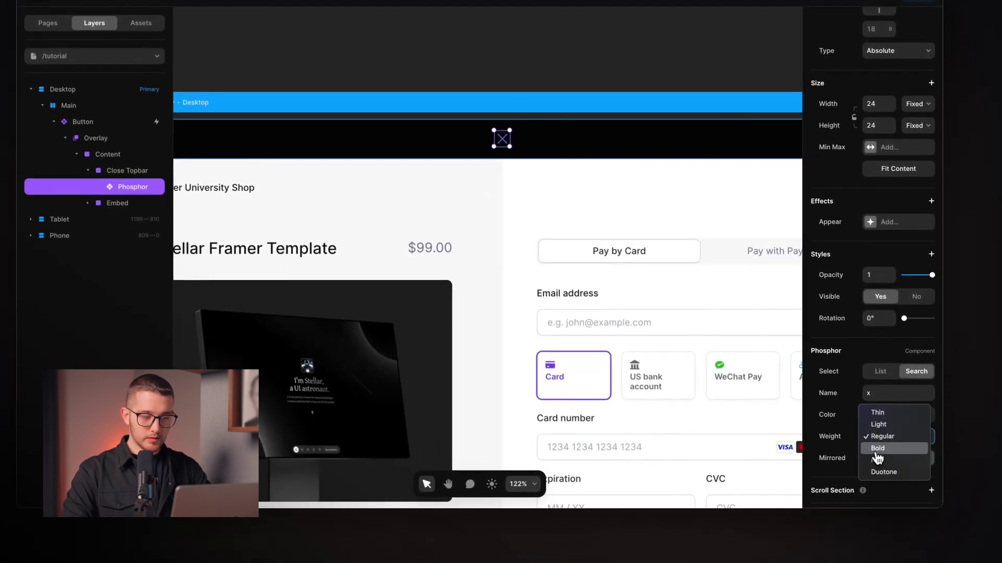
left_click(877, 449)
left_click(891, 412)
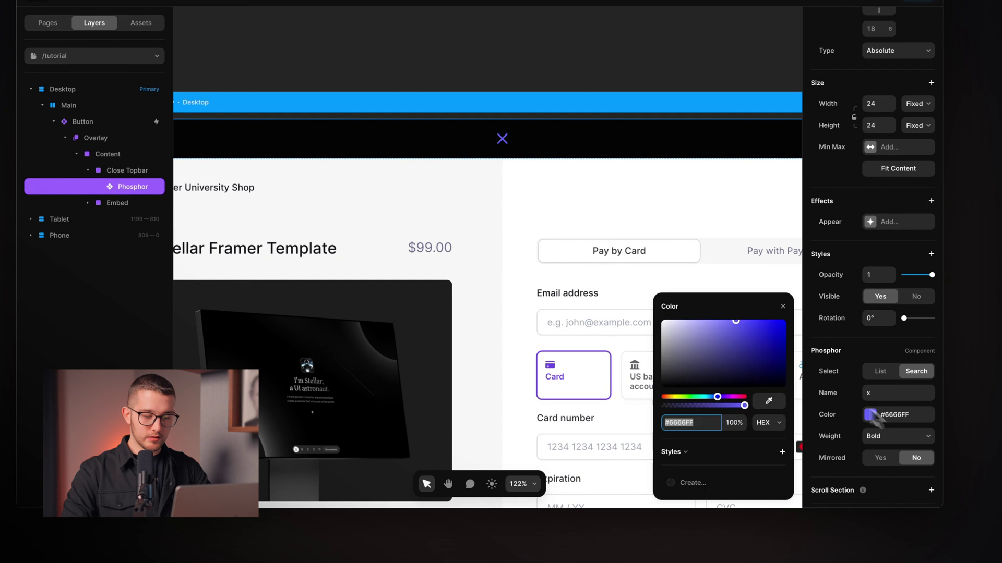
left_click_drag(728, 355, 578, 218)
left_click(788, 342)
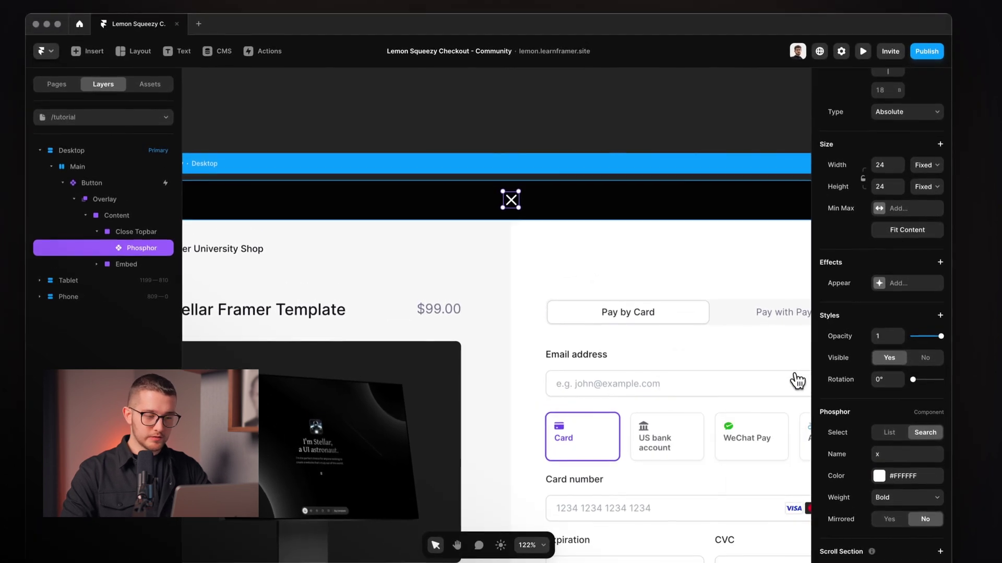
Wrap the white x icon in the Close Topbar in a new frame.
scroll(803, 321, "down", 3)
scroll(803, 321, "right", 3)
scroll(808, 349, "right", 1)
left_click(509, 166)
scroll(506, 160, "down", 2)
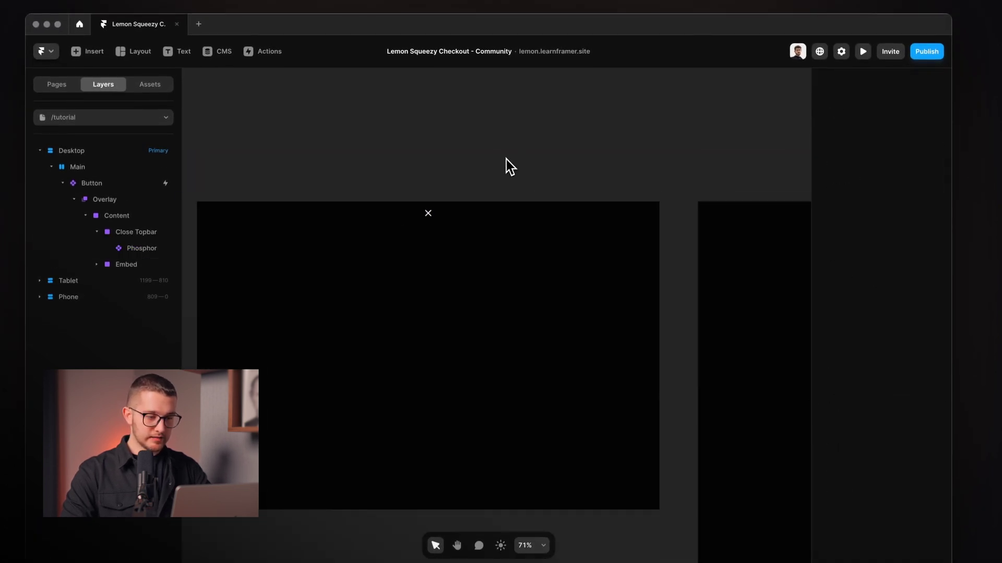
scroll(506, 158, "left", 2)
scroll(499, 179, "up", 5)
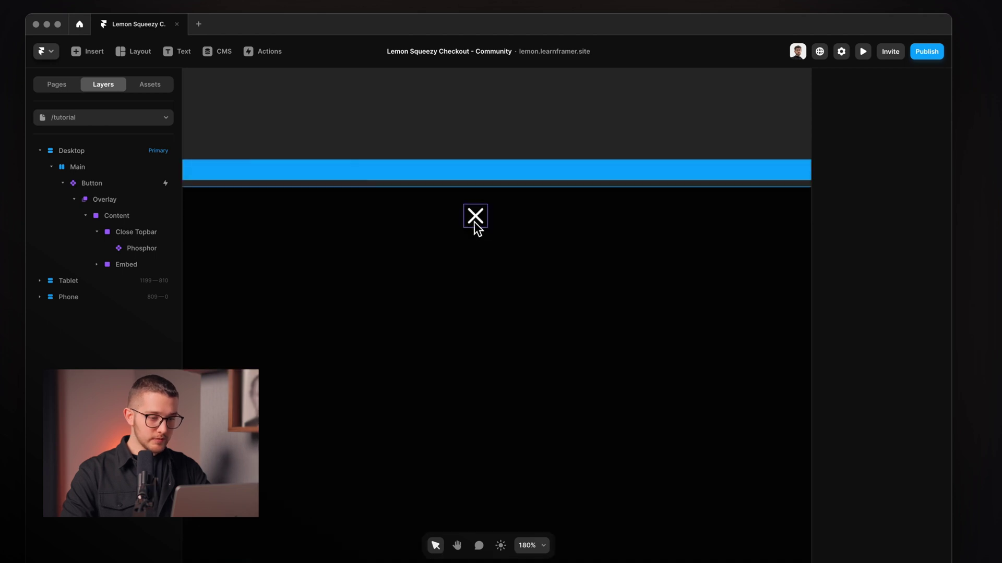
left_click(474, 219)
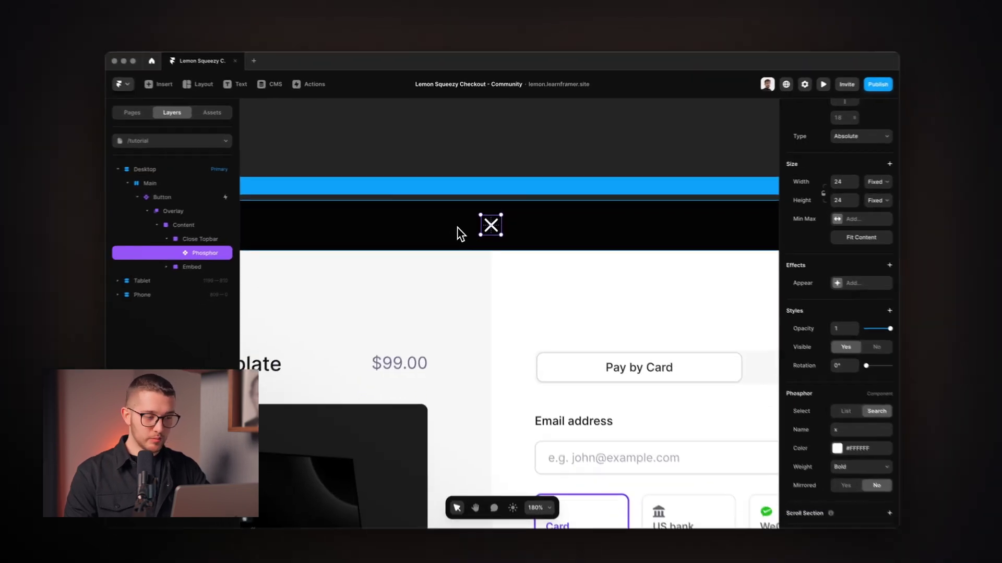
key("super+Return")
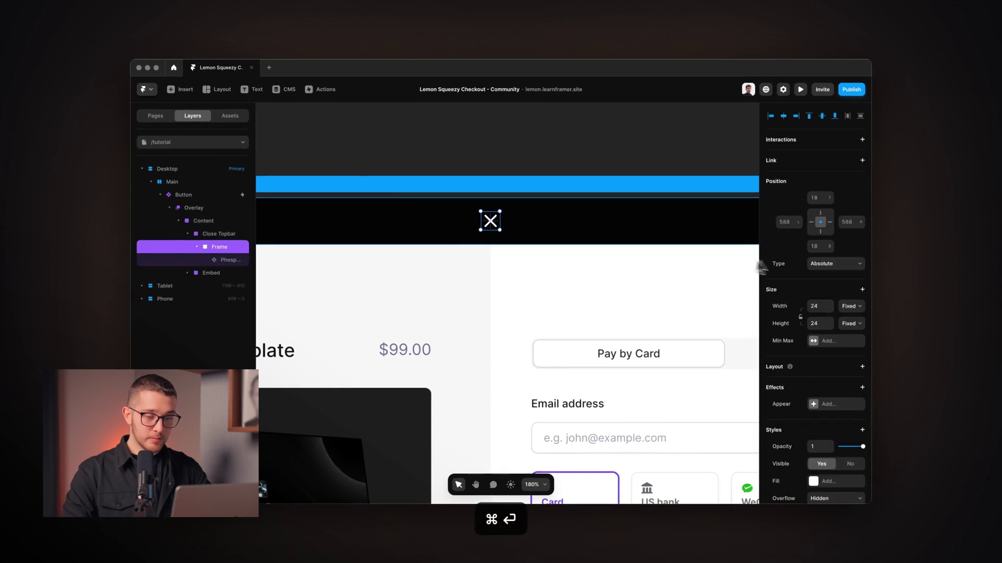
Rename the frame around the x icon as Icon and widen the layer list slightly.
double_click(230, 247)
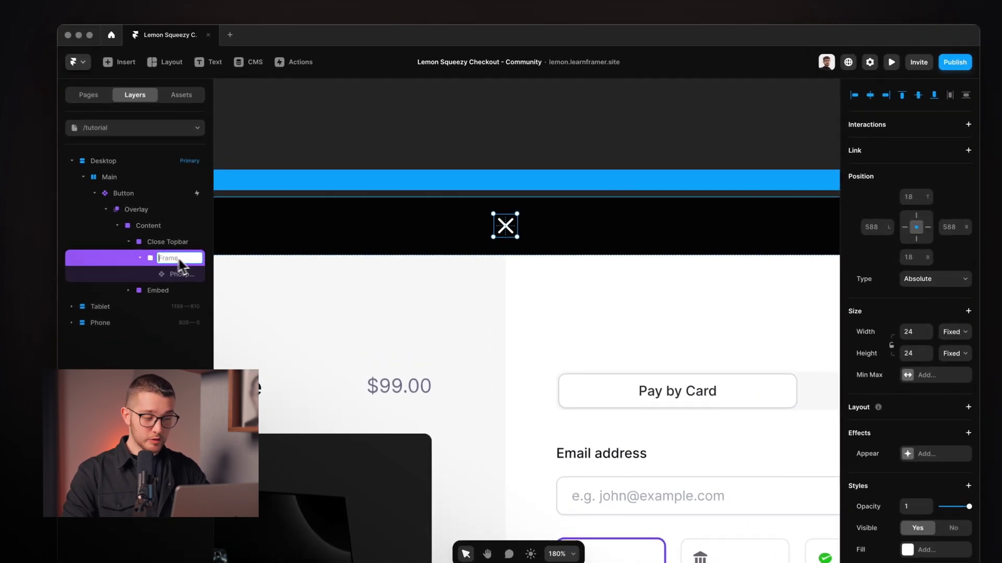
type("Icon")
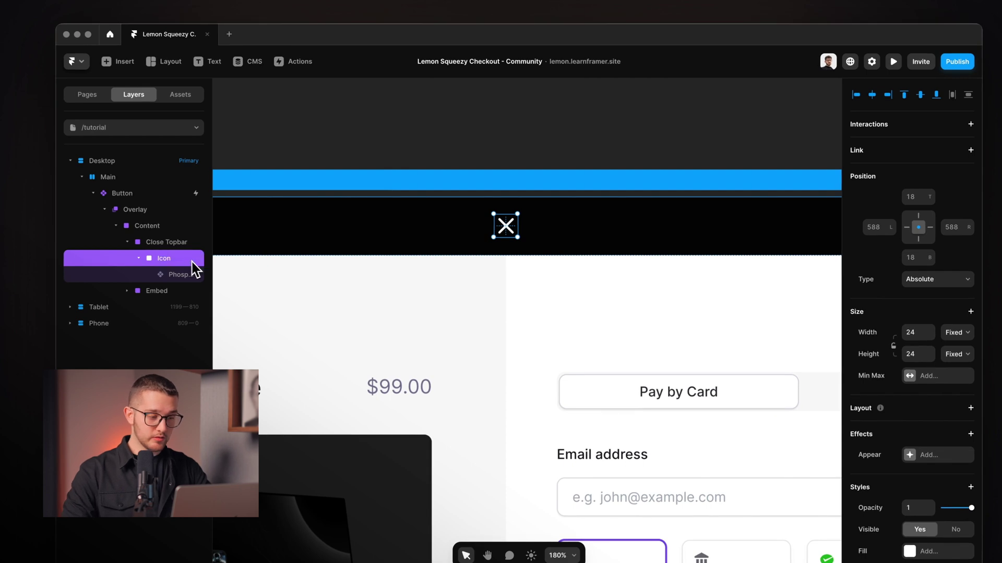
left_click_drag(213, 256, 227, 256)
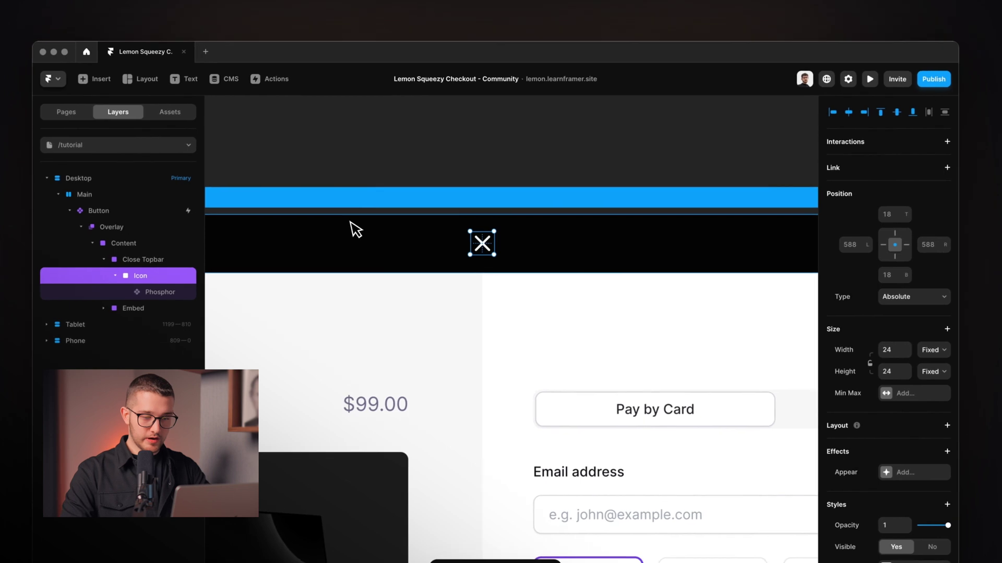
Add a Close Overlay interaction triggered on Tap to the Icon frame.
left_click(928, 154)
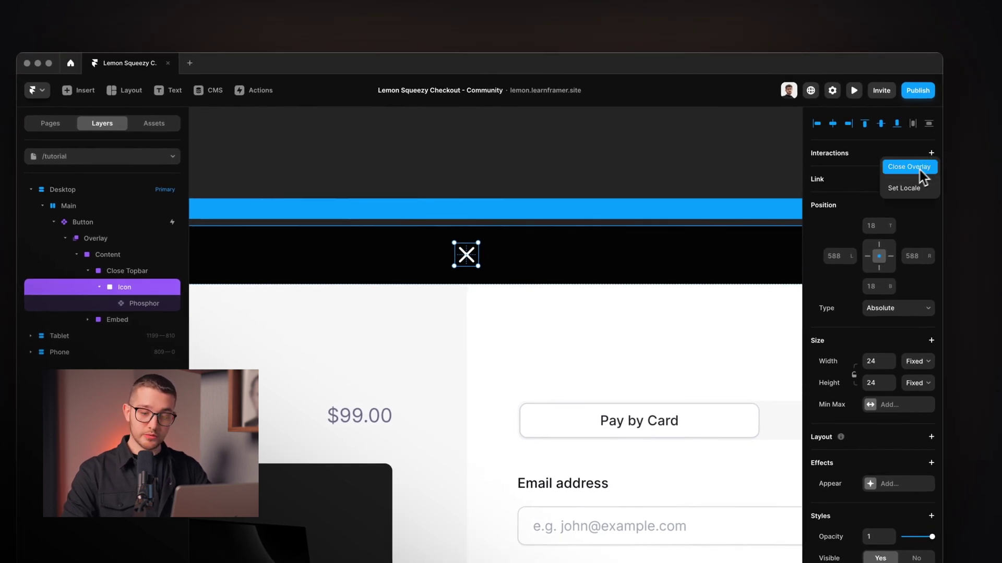
left_click(926, 167)
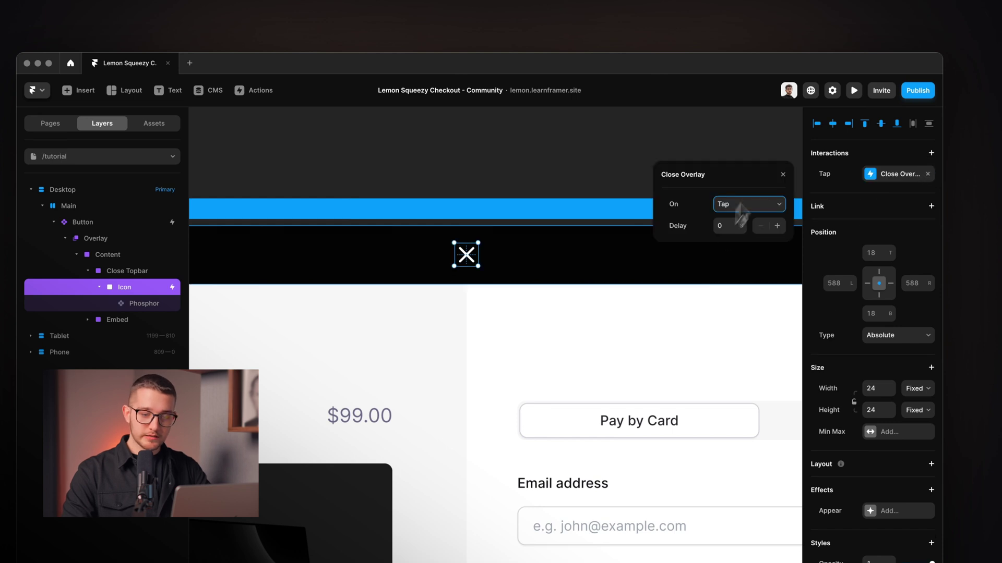
left_click(735, 204)
left_click(731, 217)
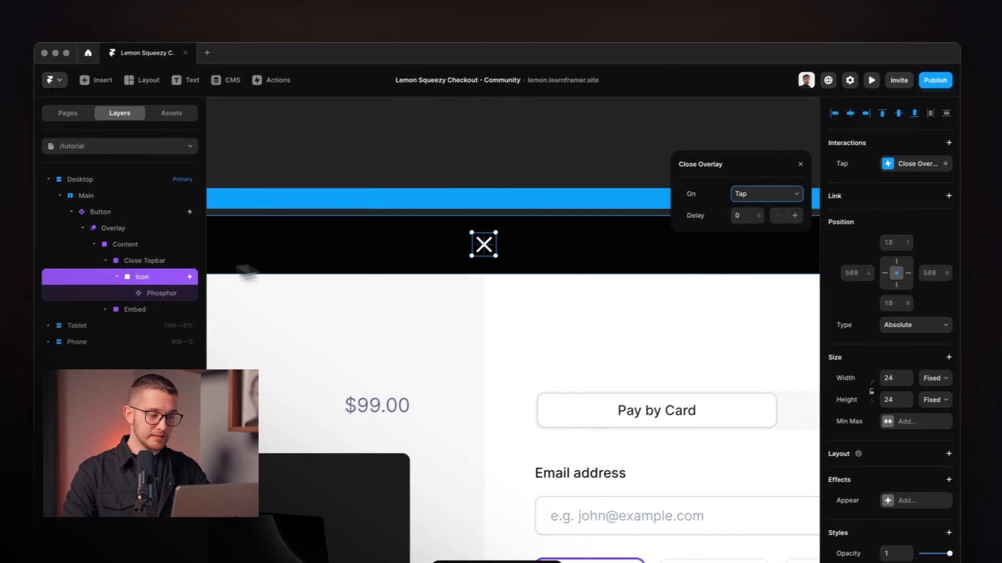
left_click(798, 153)
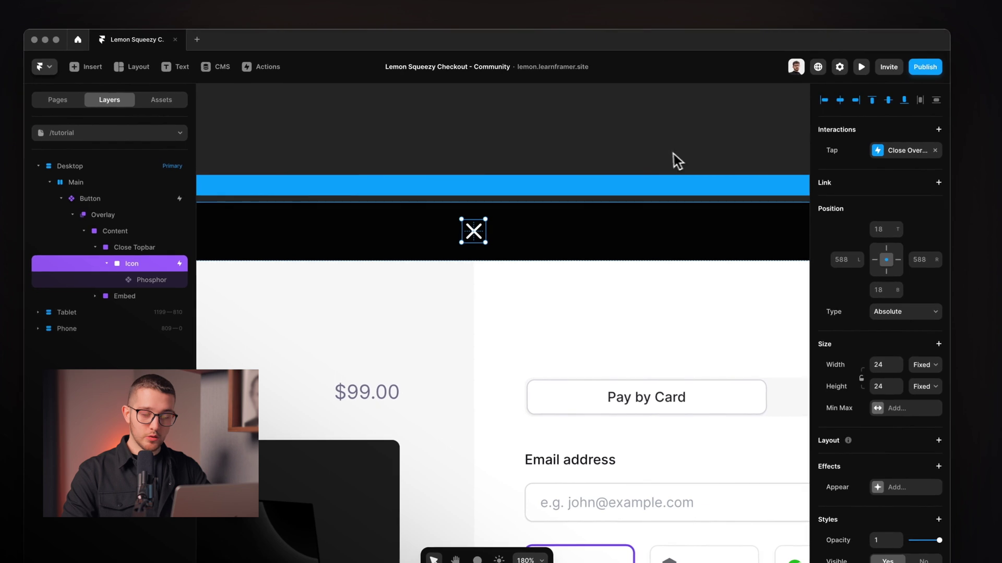
Preview the page, open the checkout overlay with the Buy now button, and close it with the x icon.
left_click(670, 153)
key("super+p")
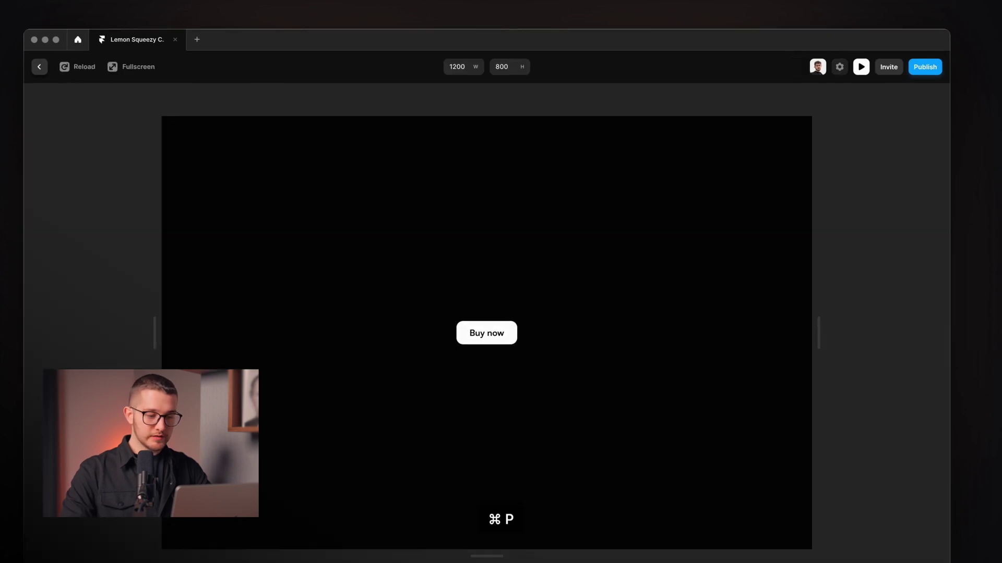
left_click(496, 336)
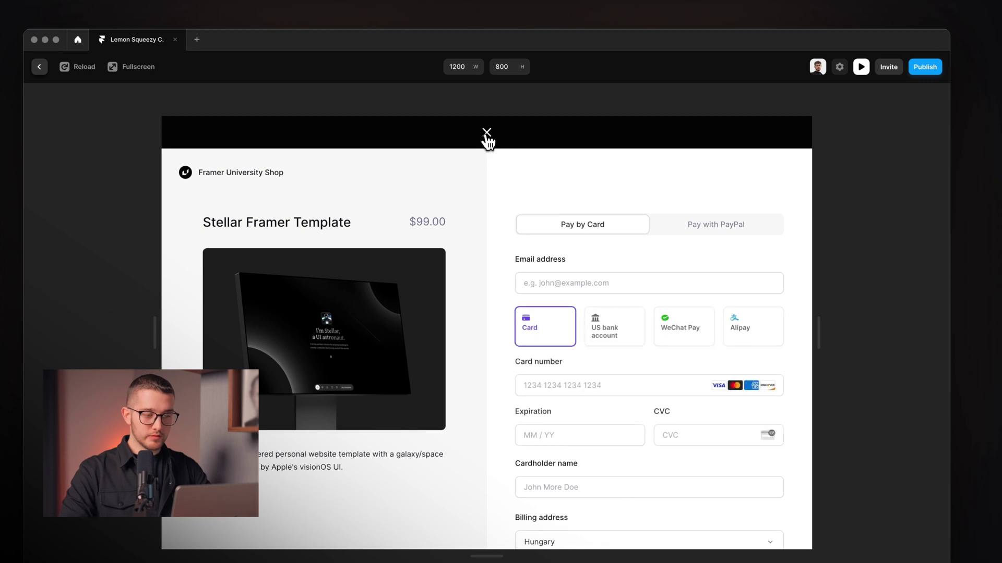
left_click(487, 134)
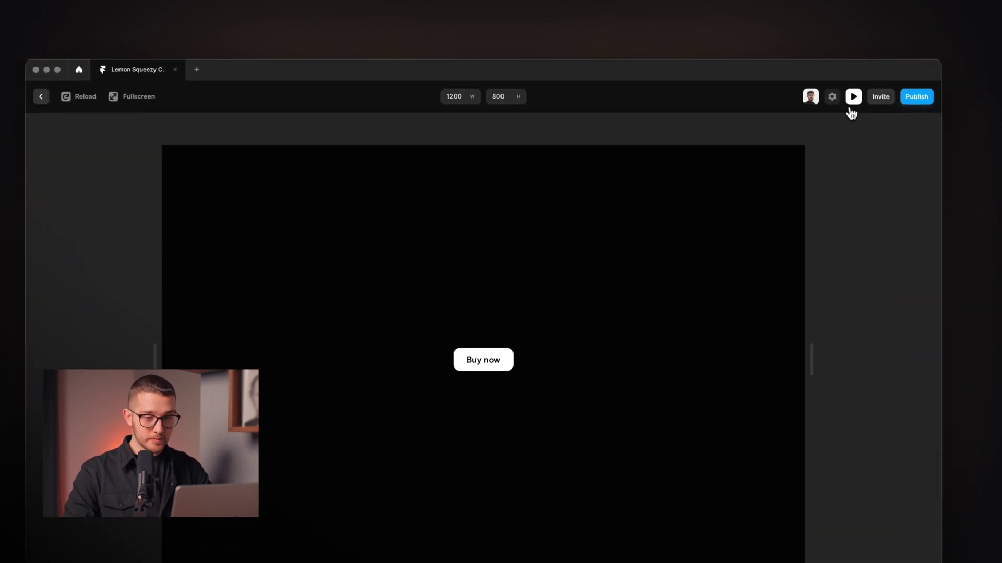
Restart the preview and test opening, closing and reopening the checkout overlay.
left_click(799, 89)
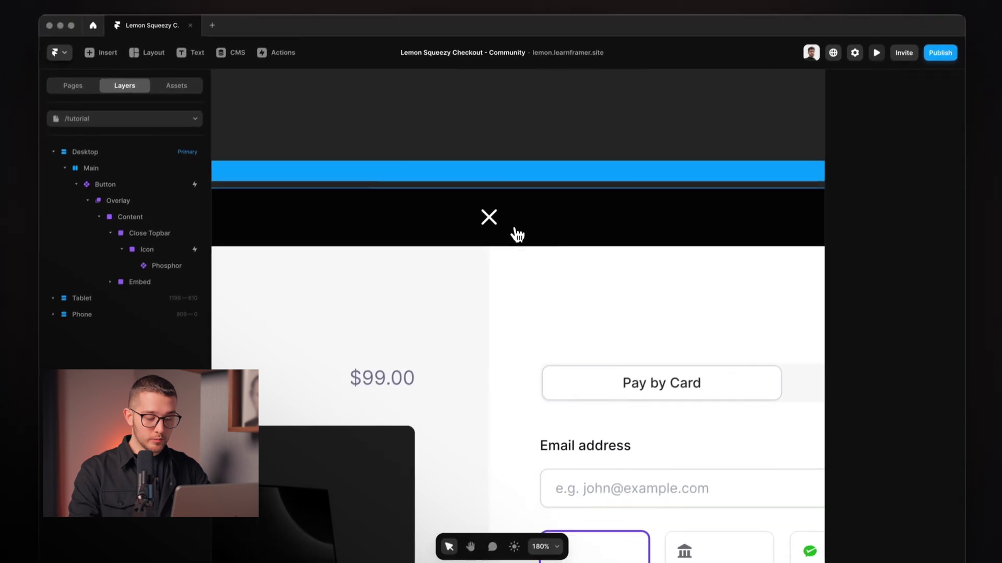
key("super+p")
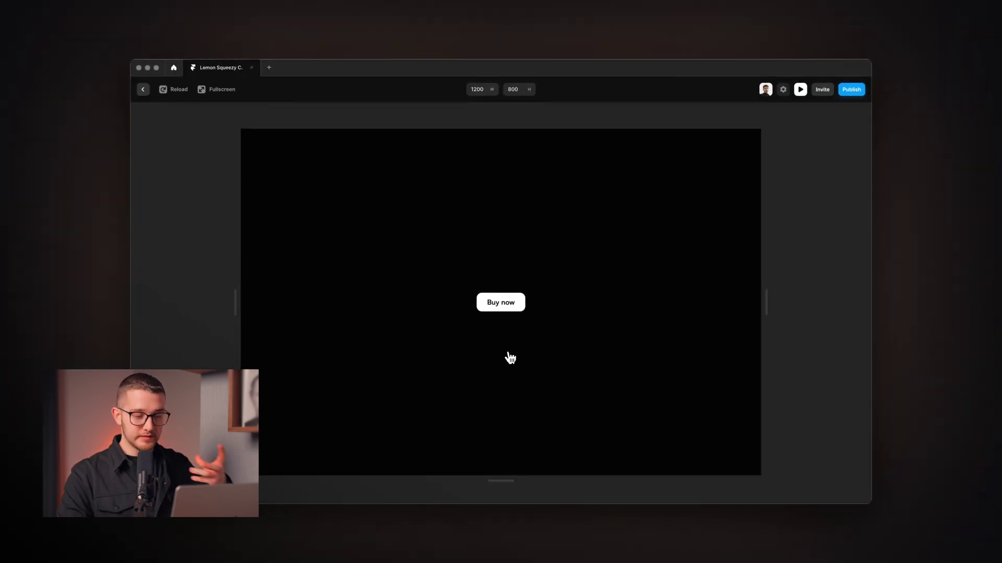
left_click(519, 314)
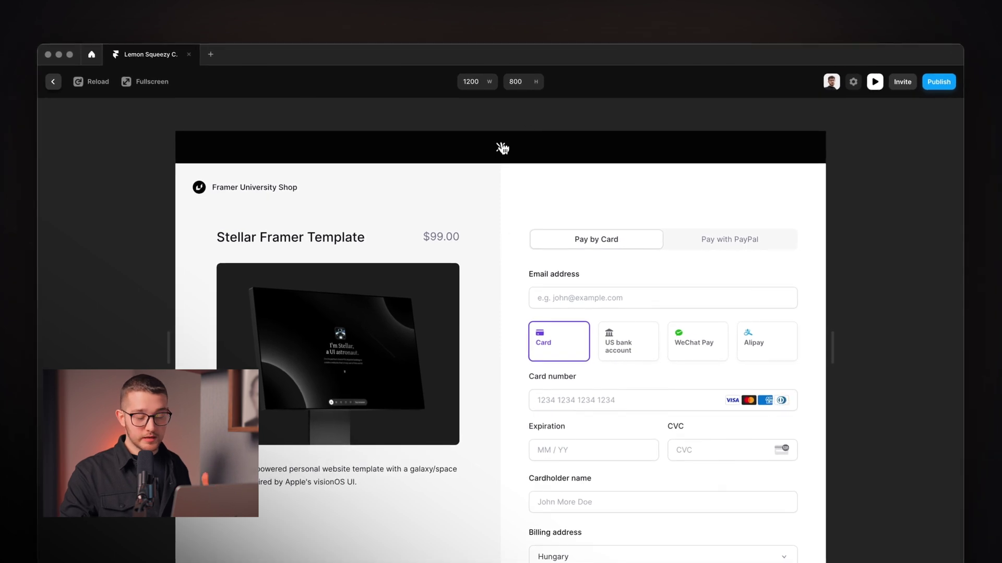
left_click(502, 149)
left_click(493, 347)
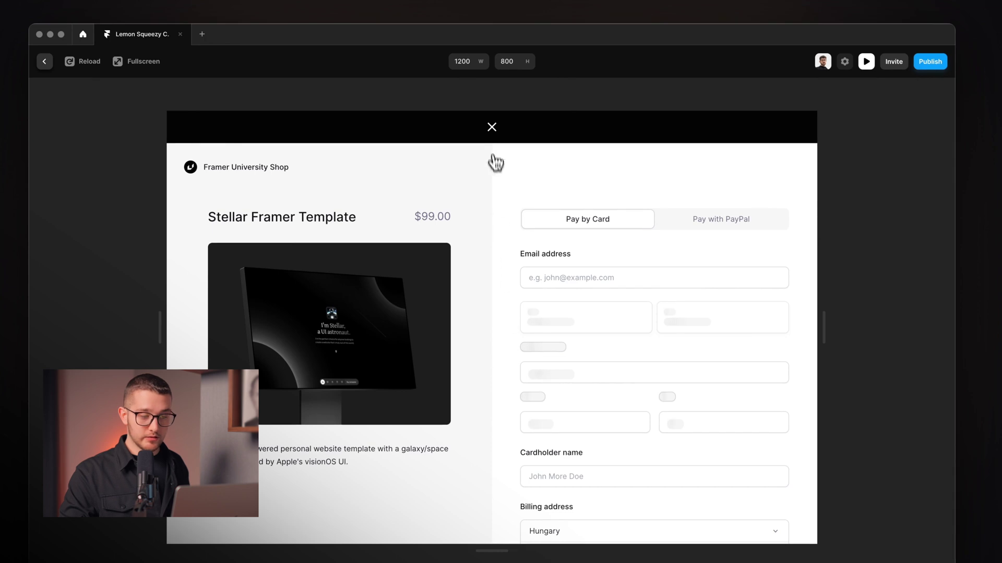
Test the preview by closing the checkout overlay, reopening it with the Buy now button, and closing it again.
left_click(492, 127)
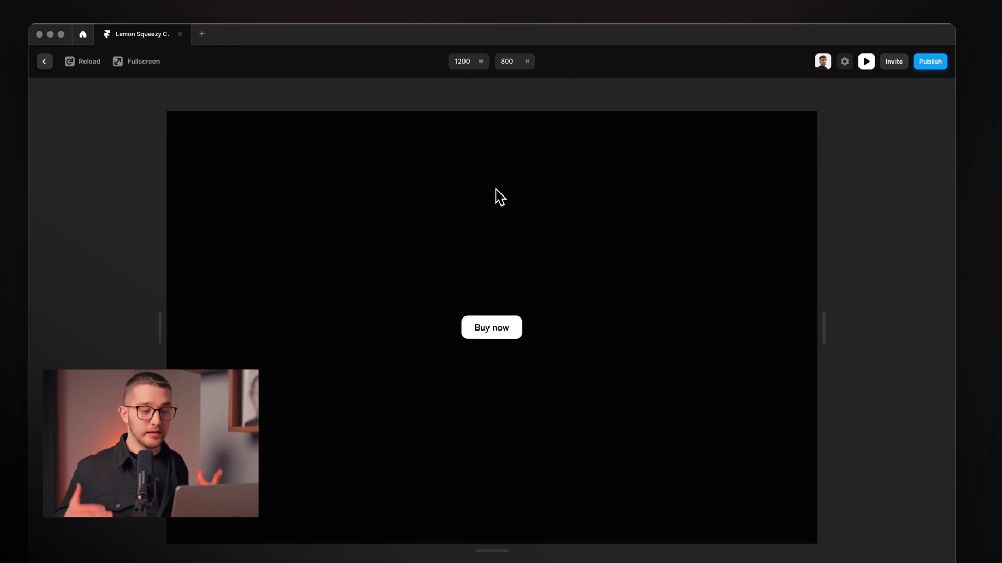
left_click(485, 334)
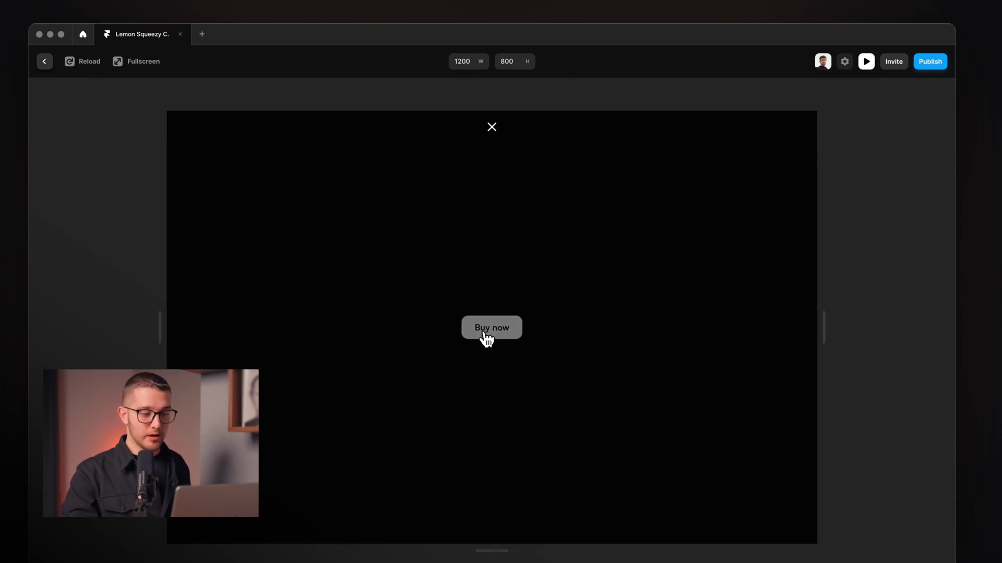
left_click(493, 135)
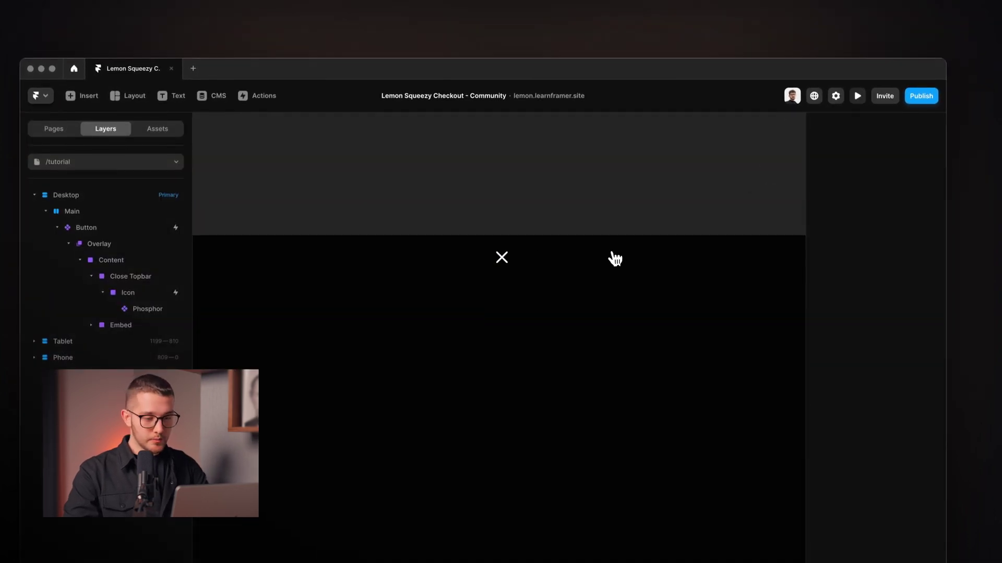
Leave the preview, draw a small frame on empty canvas beside the Desktop page, and set its width and height to 8.
scroll(615, 259, "down", 3)
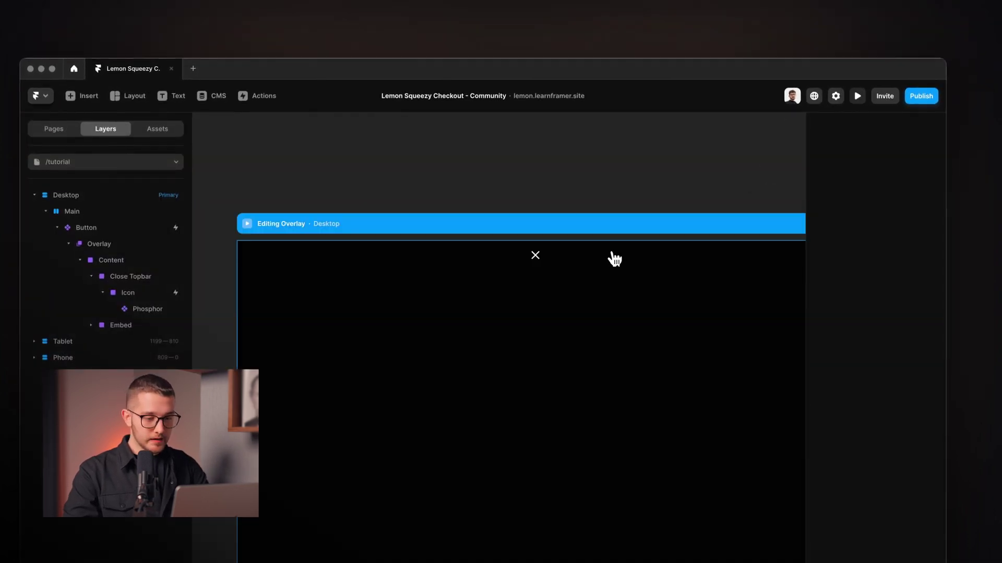
scroll(615, 259, "left", 7)
scroll(614, 258, "down", 2)
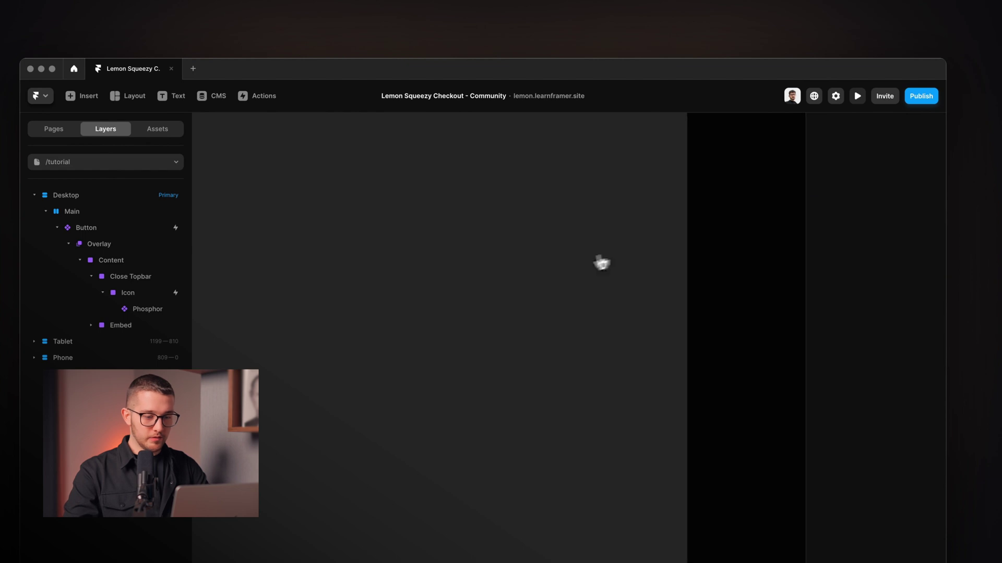
key("f")
left_click_drag(464, 272, 481, 289)
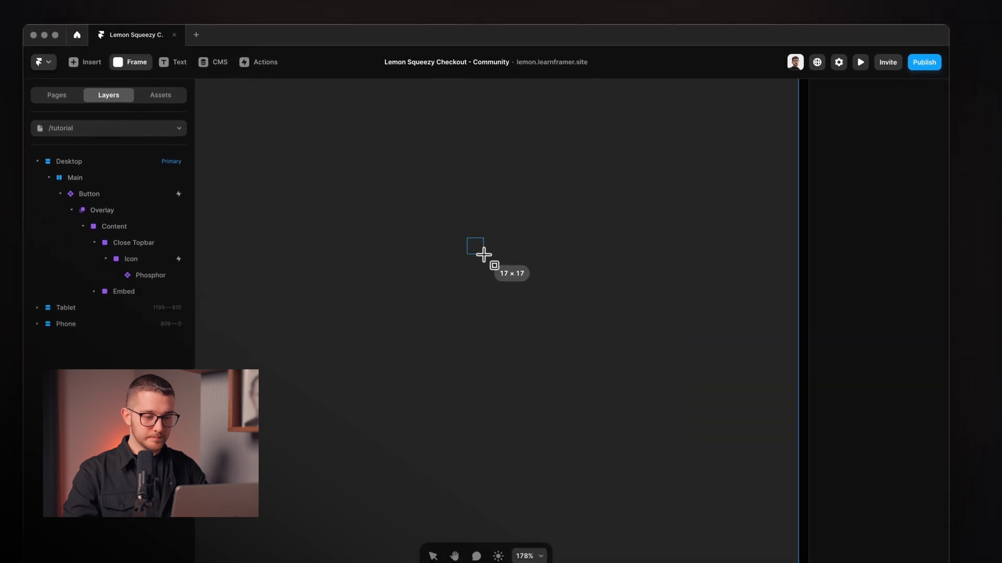
left_click_drag(484, 255, 483, 253)
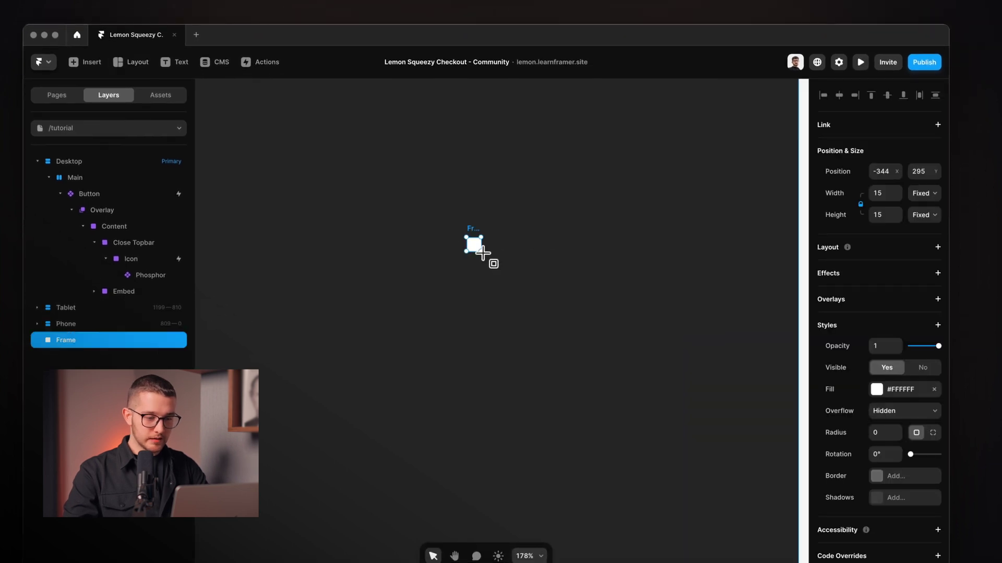
left_click(885, 199)
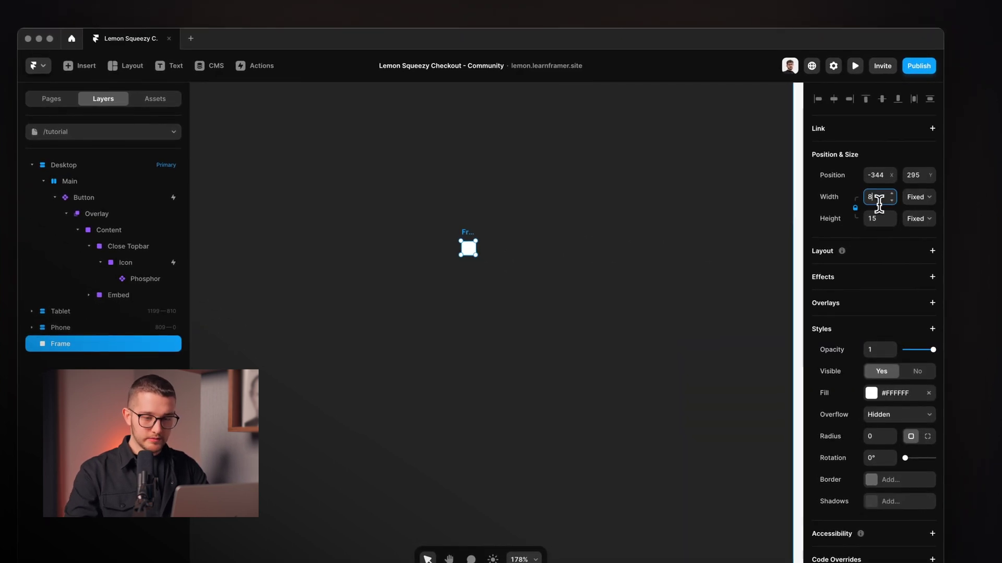
scroll(502, 249, "up", 5)
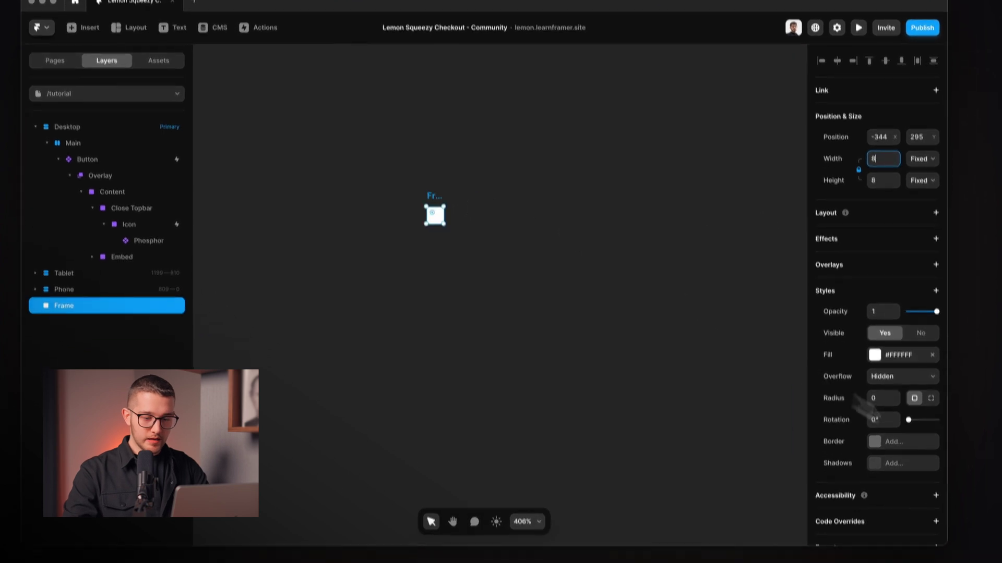
Round the small frame into a circle with a radius of 100 and make its #FFFFFF fill semi-transparent.
left_click(880, 437)
type("100")
key("Return")
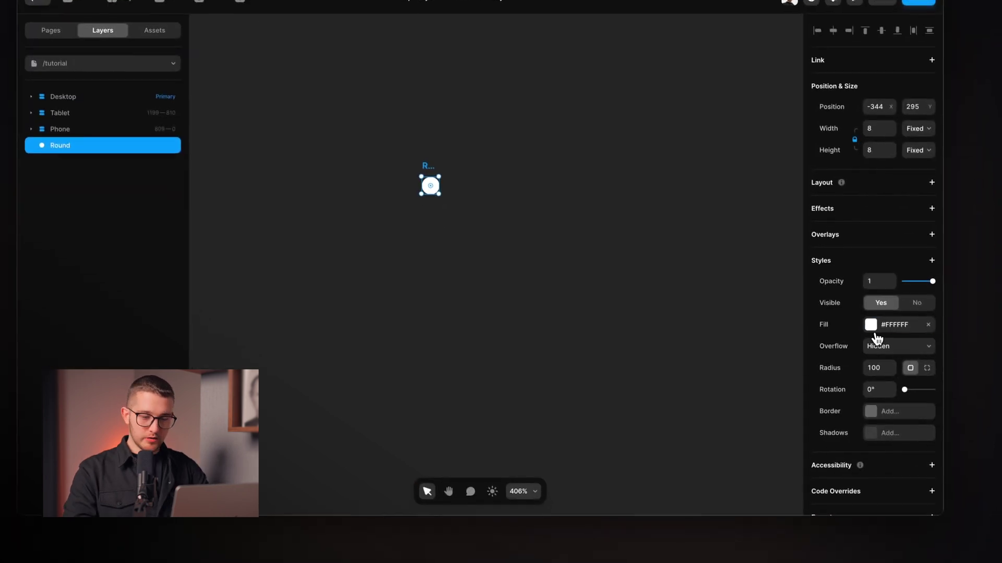
left_click(813, 351)
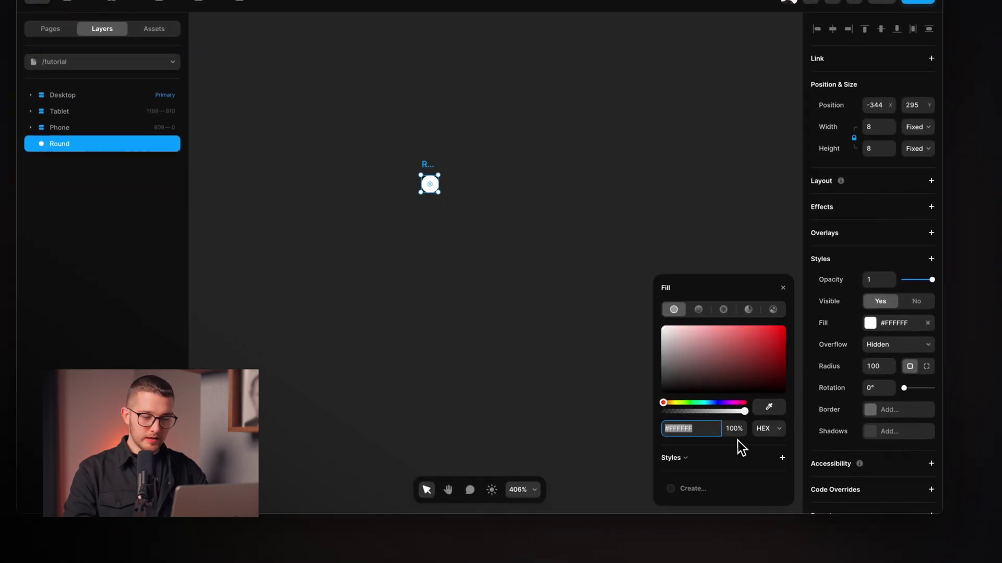
left_click(781, 288)
Duplicate the circle three times to make a horizontal row of four evenly spaced circles.
left_click_drag(458, 232, 491, 233)
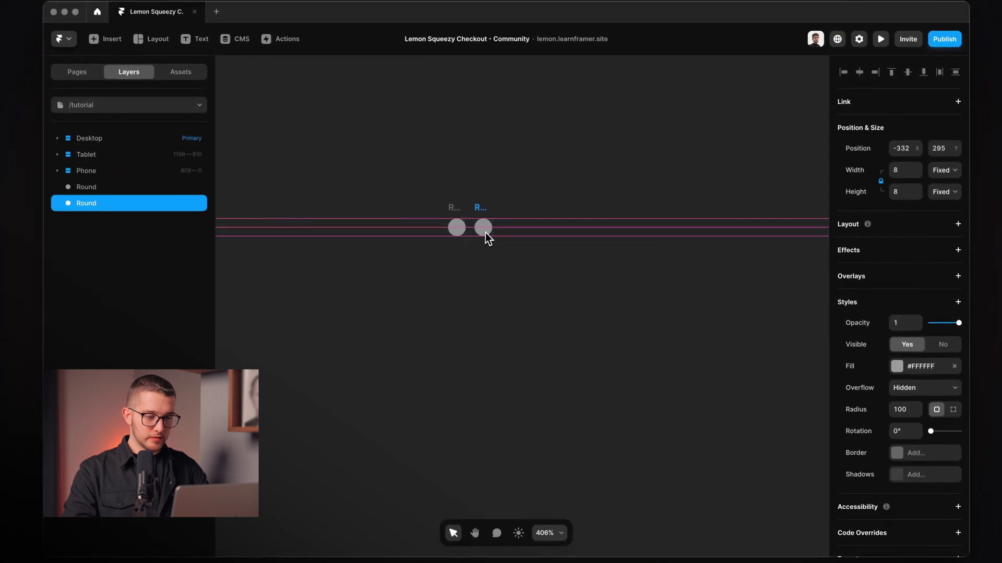
scroll(495, 238, "up", 2)
key("super+d")
key("super+d")
scroll(545, 261, "right", 1)
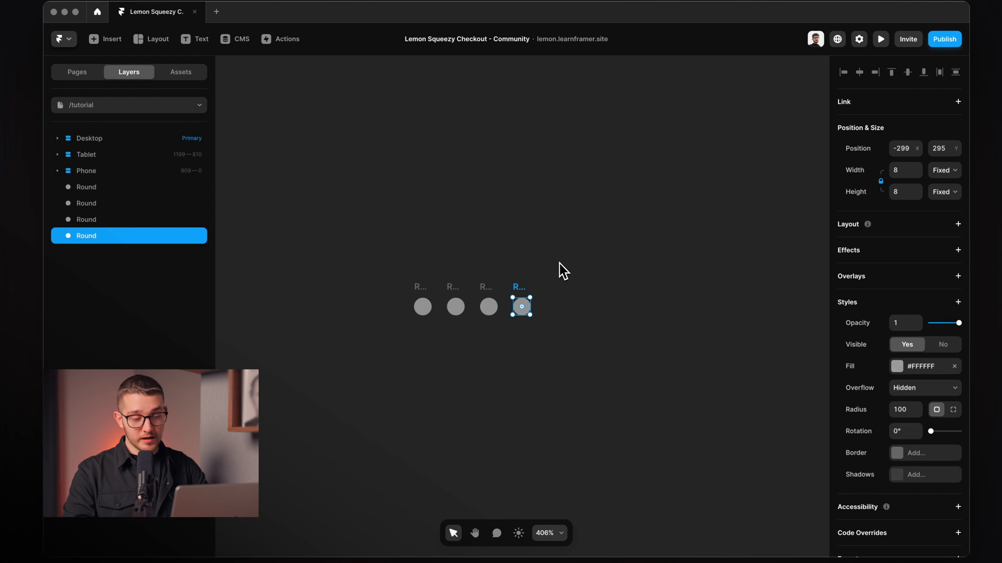
Wrap the four circles in a horizontal stack and remove the stack's white fill.
left_click_drag(560, 264, 411, 316)
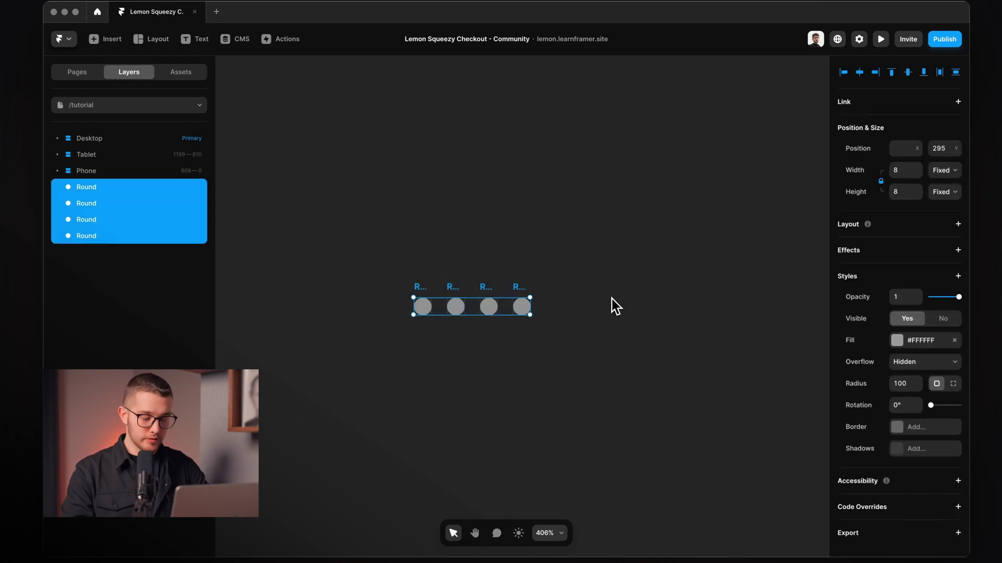
scroll(422, 273, "down", 3)
left_click_drag(405, 266, 548, 356)
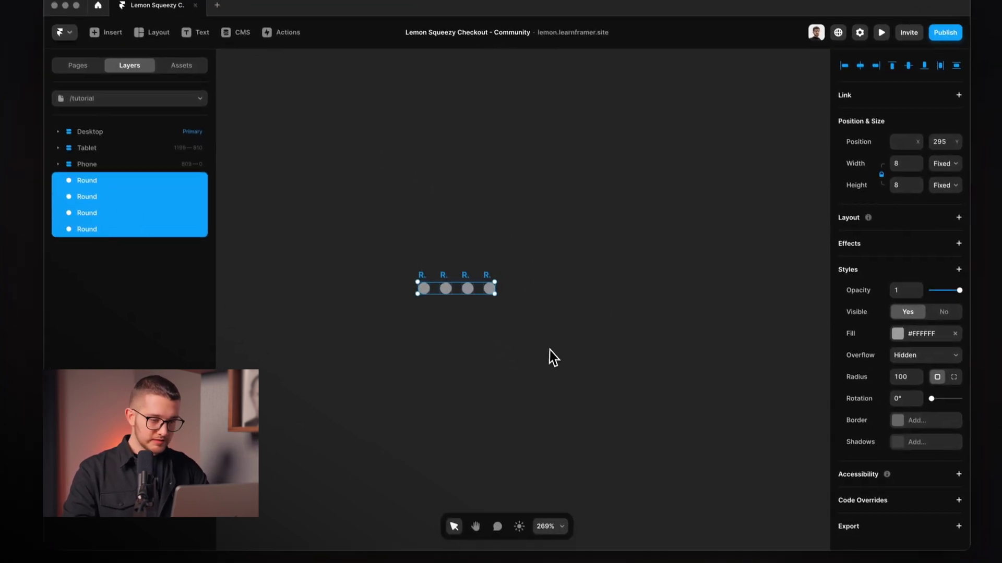
scroll(397, 290, "up", 5)
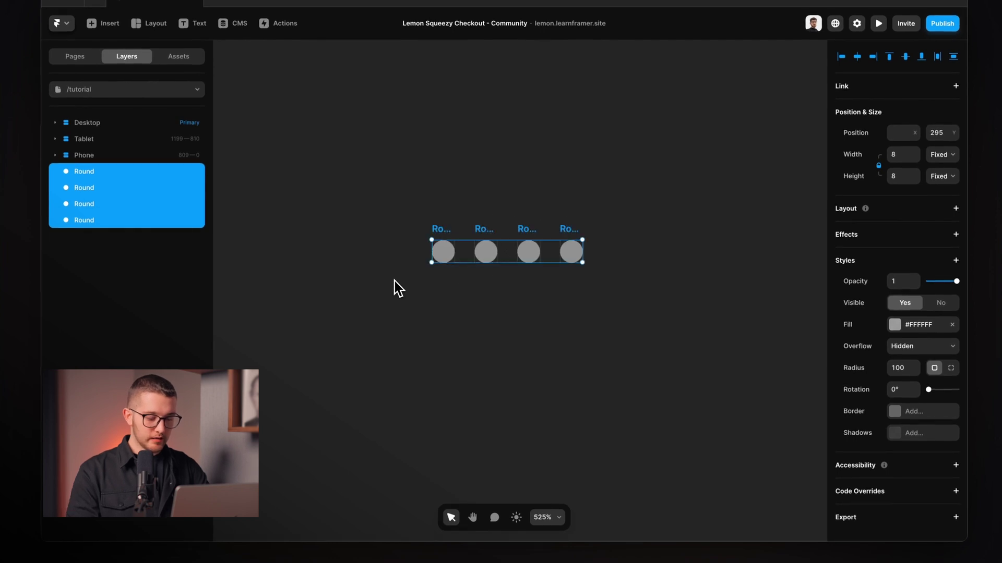
key("super+alt+Return")
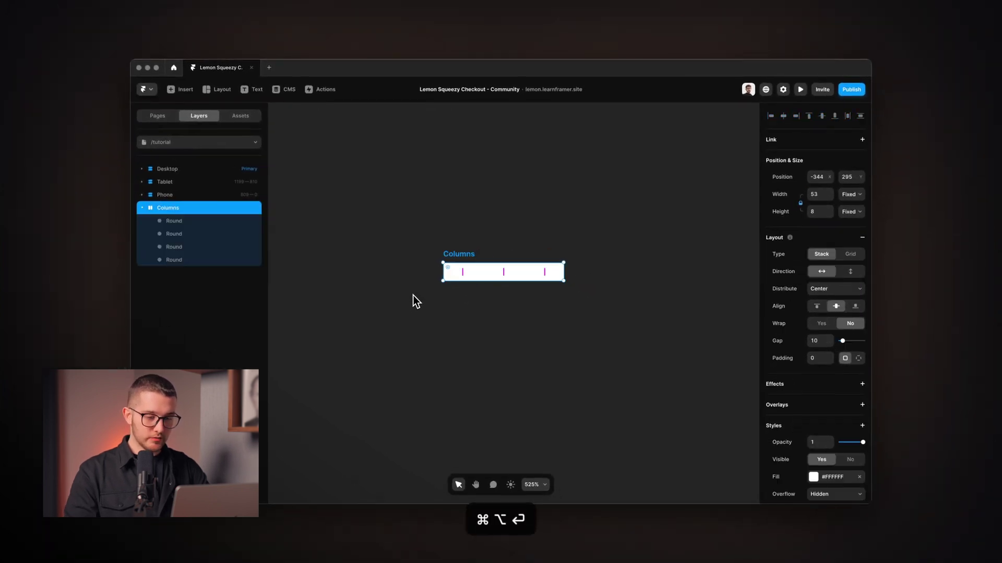
scroll(834, 417, "down", 2)
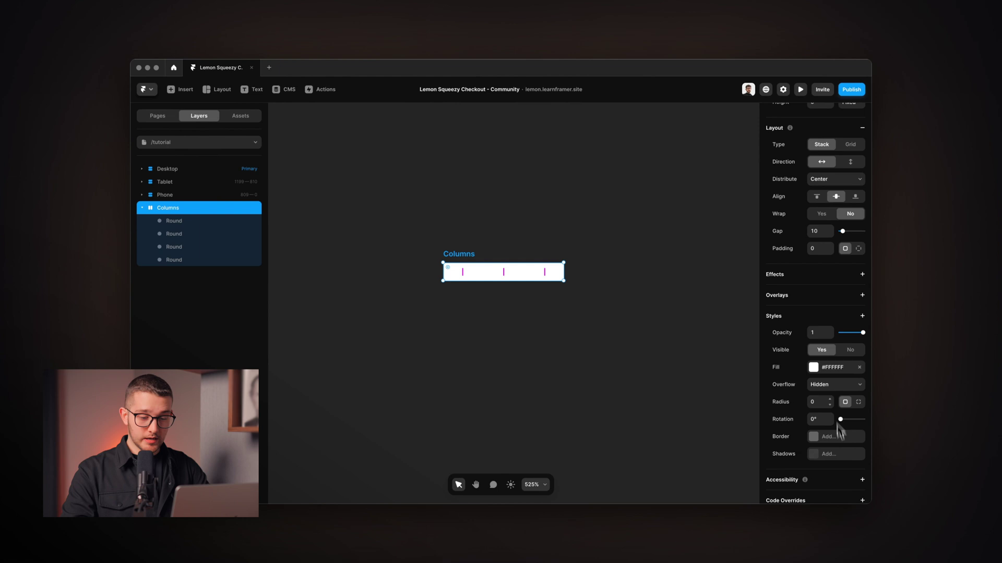
left_click(859, 368)
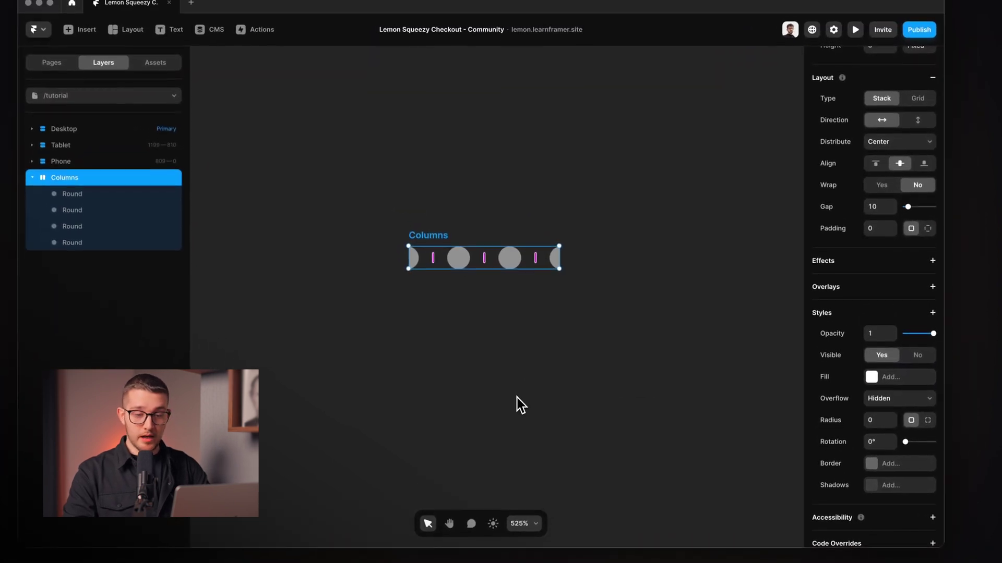
Set the Columns stack's width and height to Fit Content.
scroll(875, 321, "up", 3)
double_click(558, 269)
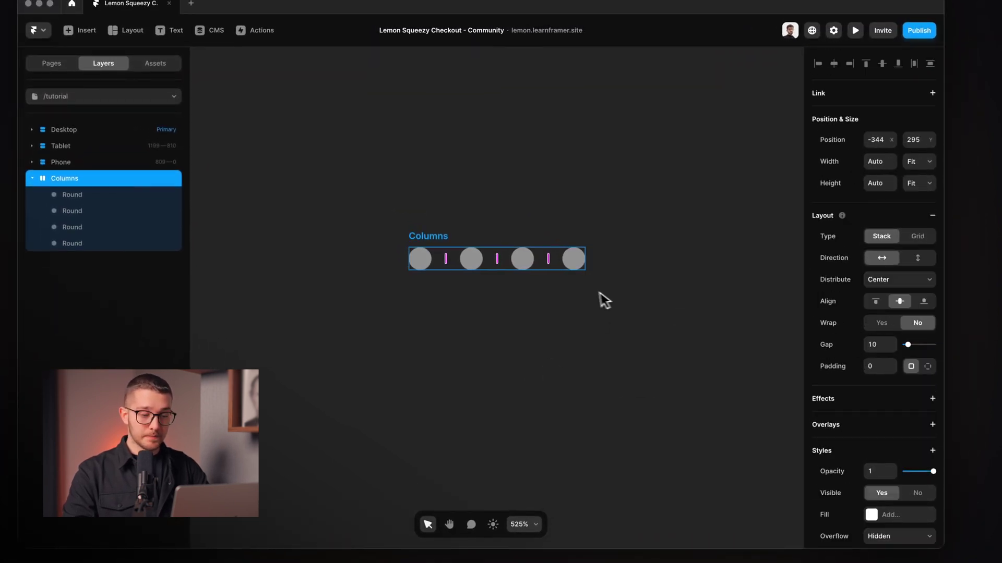
left_click(917, 187)
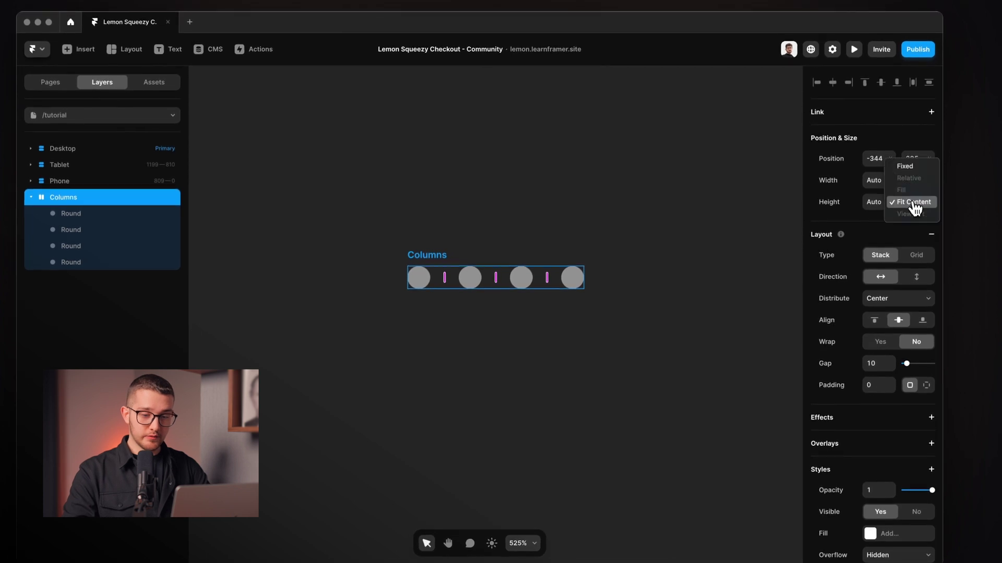
left_click(914, 203)
Set the Columns stack's gap to 8 and align its circles to the bottom.
scroll(901, 288, "down", 5)
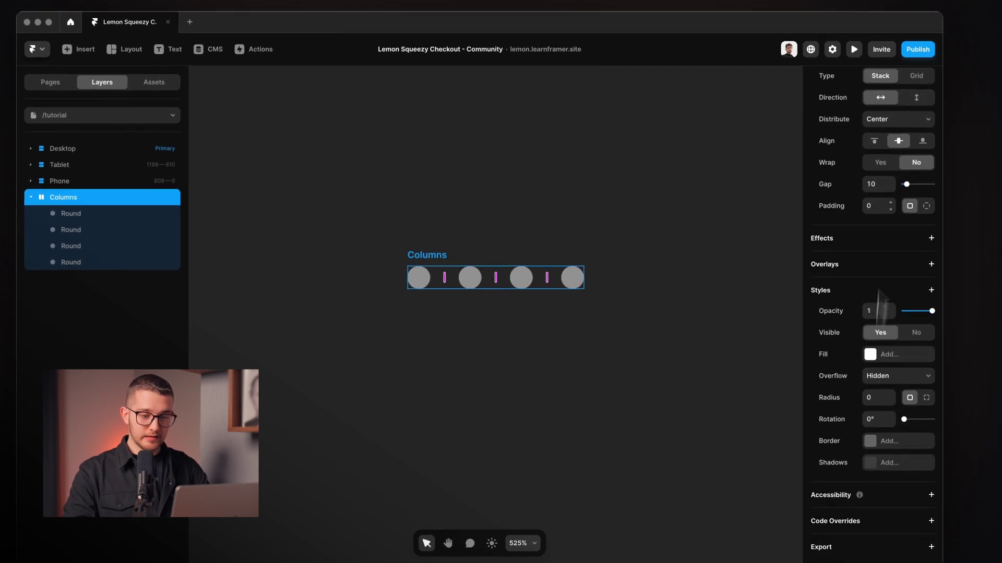
left_click(879, 184)
type("8")
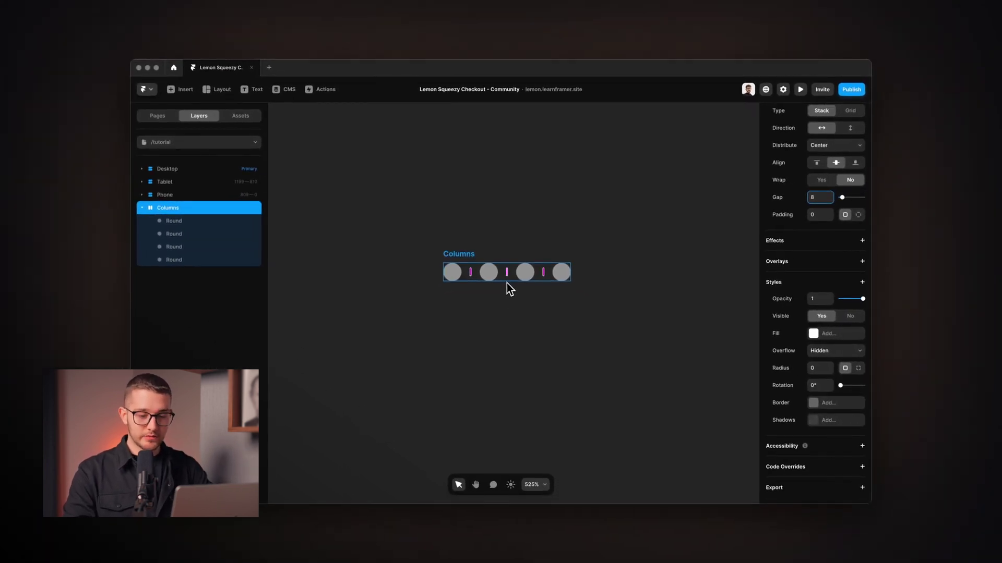
scroll(825, 231, "up", 3)
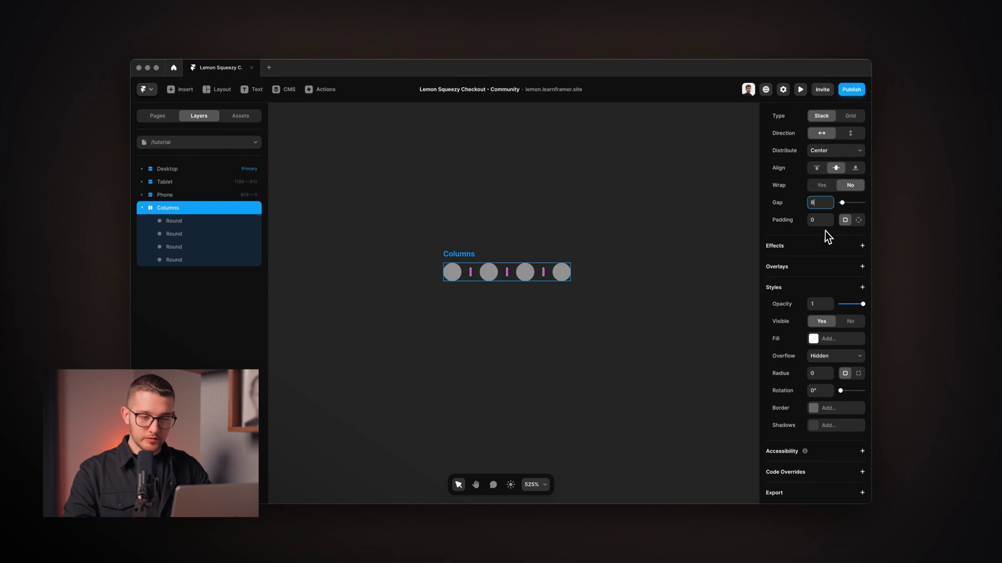
left_click(821, 201)
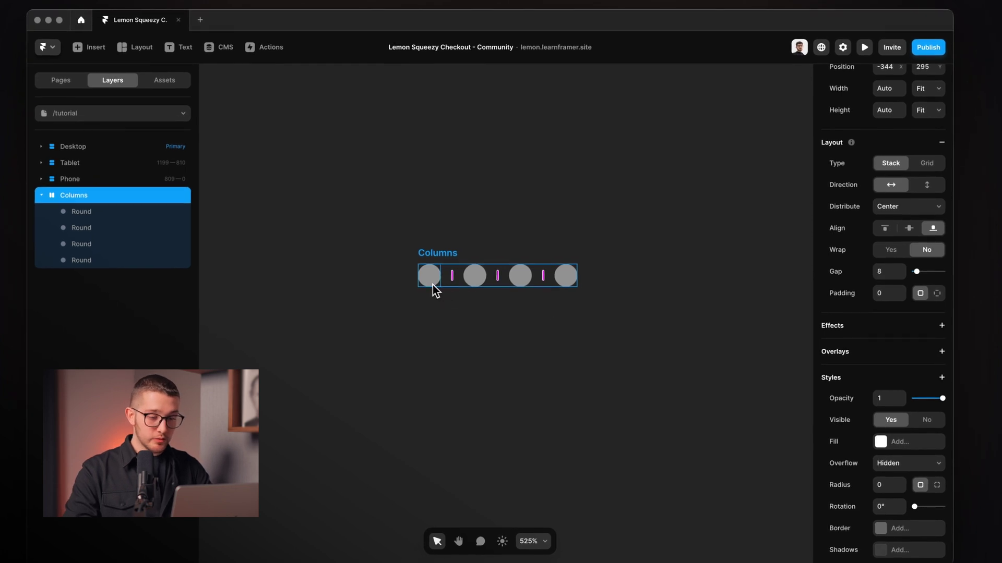
Try to stretch the first circle upward with its proportions locked, and undo the resize.
left_click(433, 275)
left_click_drag(431, 265, 431, 235)
key("super+z")
Select all four circles and unlock the link between their width and height.
left_click(472, 279, "shift")
left_click(520, 281, "shift")
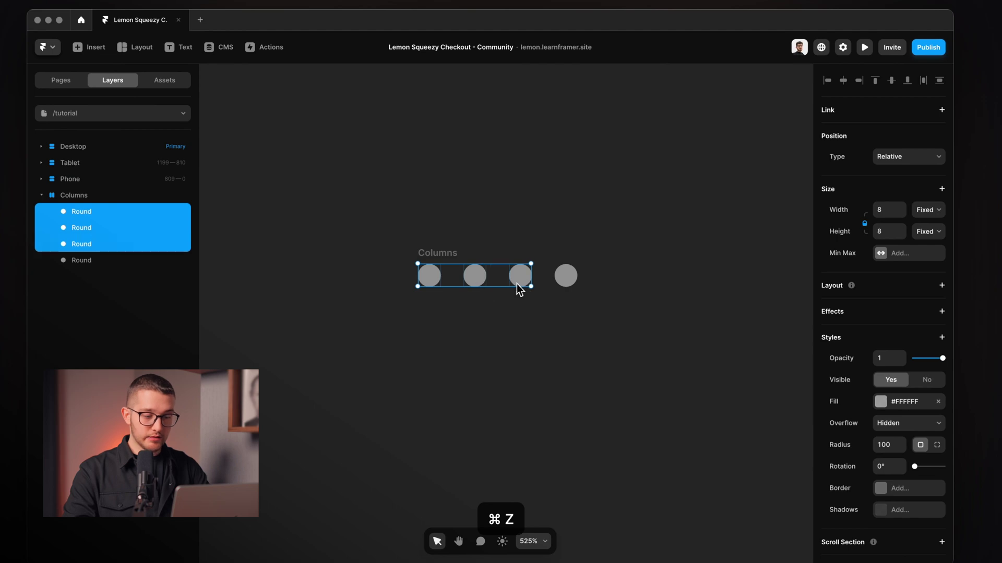
left_click(567, 284, "shift")
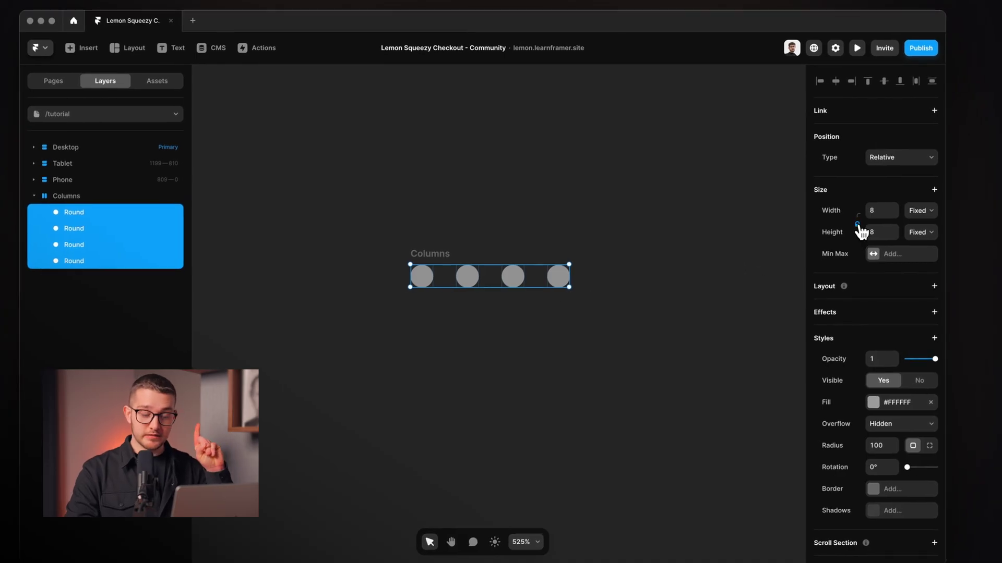
left_click(794, 279)
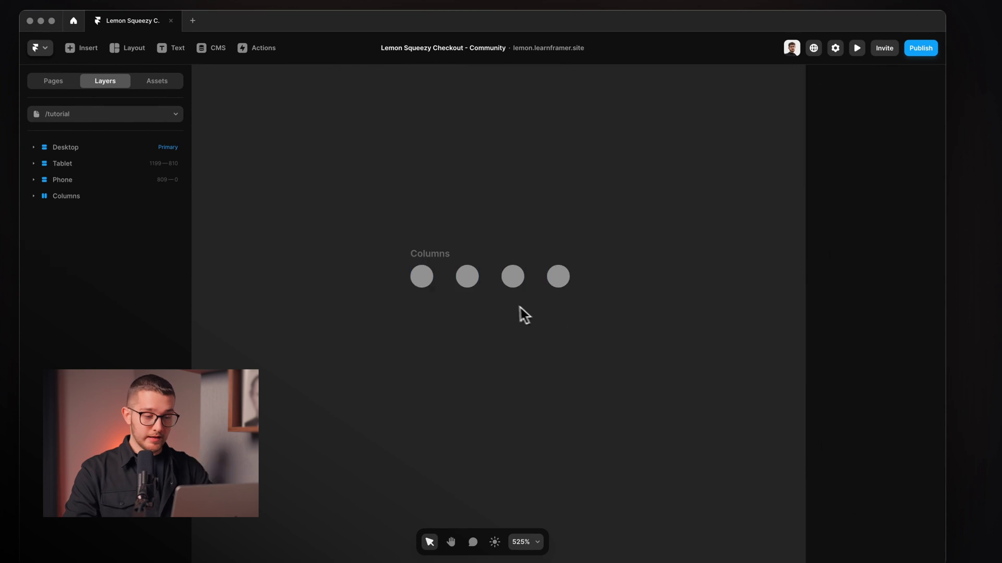
Try stretching the first circle to a height of 28 inside the fit-content stack, and undo the change.
left_click(425, 281)
left_click_drag(436, 269, 438, 213)
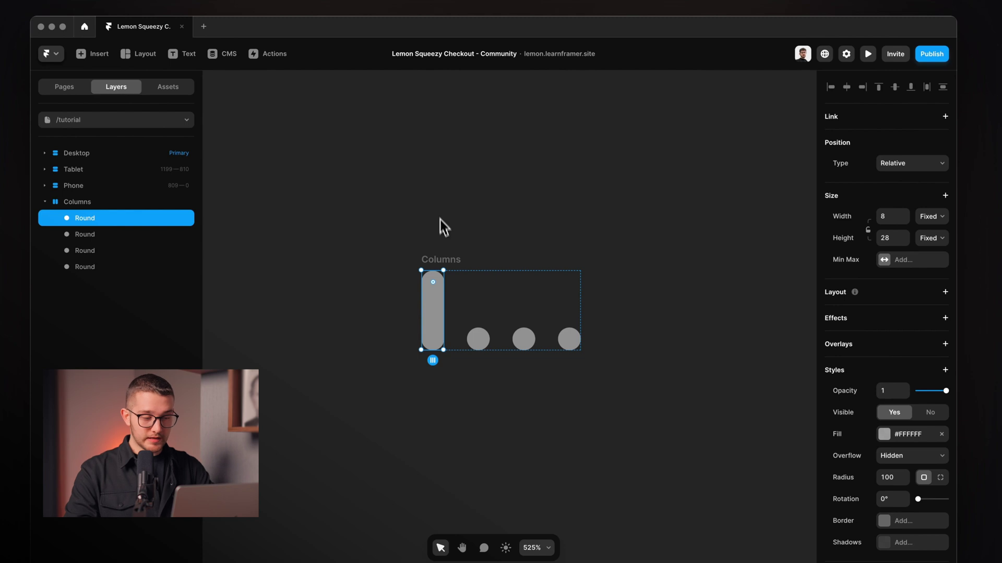
left_click(505, 243)
left_click(456, 266)
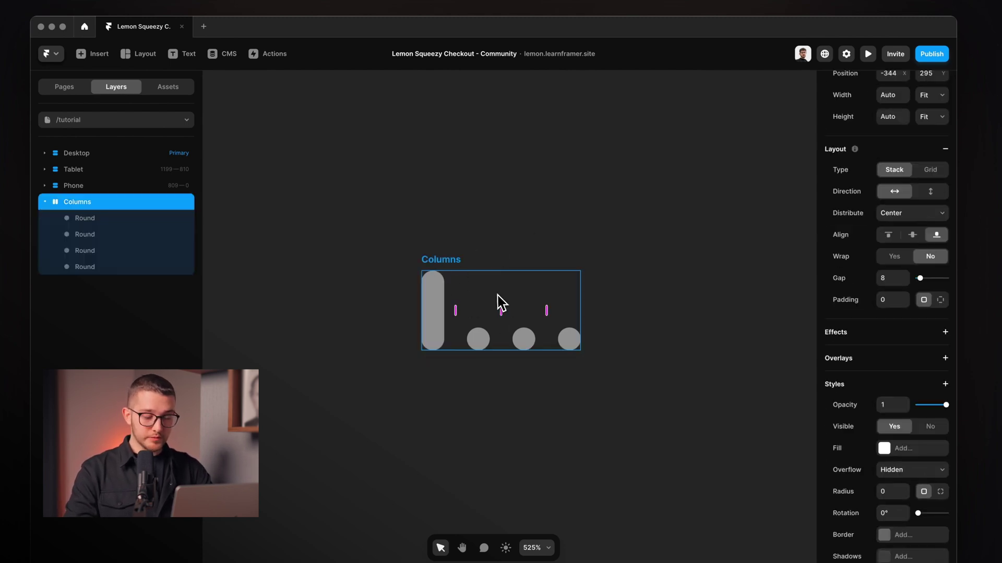
key("super+z")
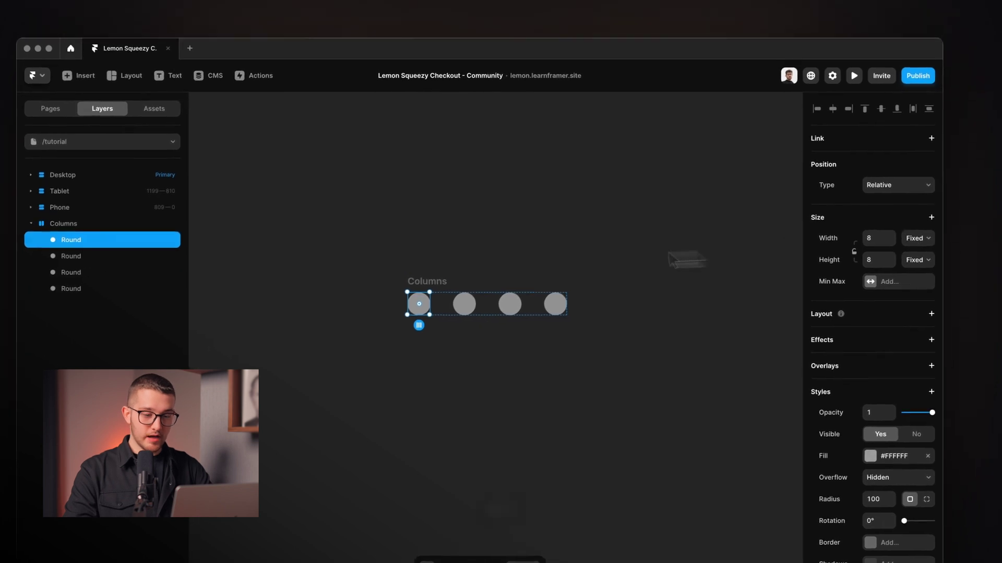
Set the Columns stack's height to Fixed.
left_click(443, 282)
scroll(894, 209, "up", 3)
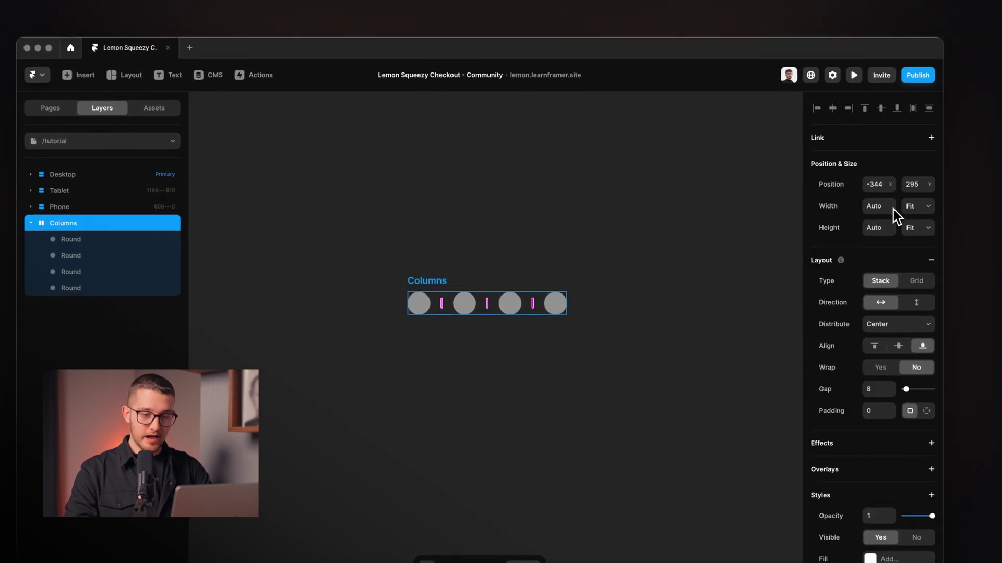
left_click(917, 228)
key("Escape")
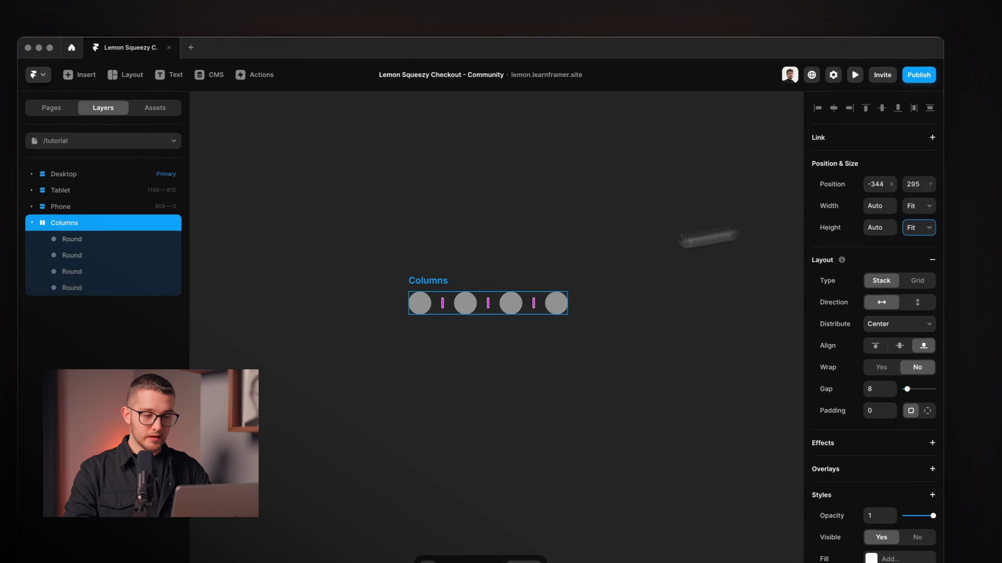
Stretch the first circle upward to a height of 28, keeping its width at 8.
left_click(425, 303)
left_click_drag(421, 292, 457, 224)
scroll(462, 262, "up", 5)
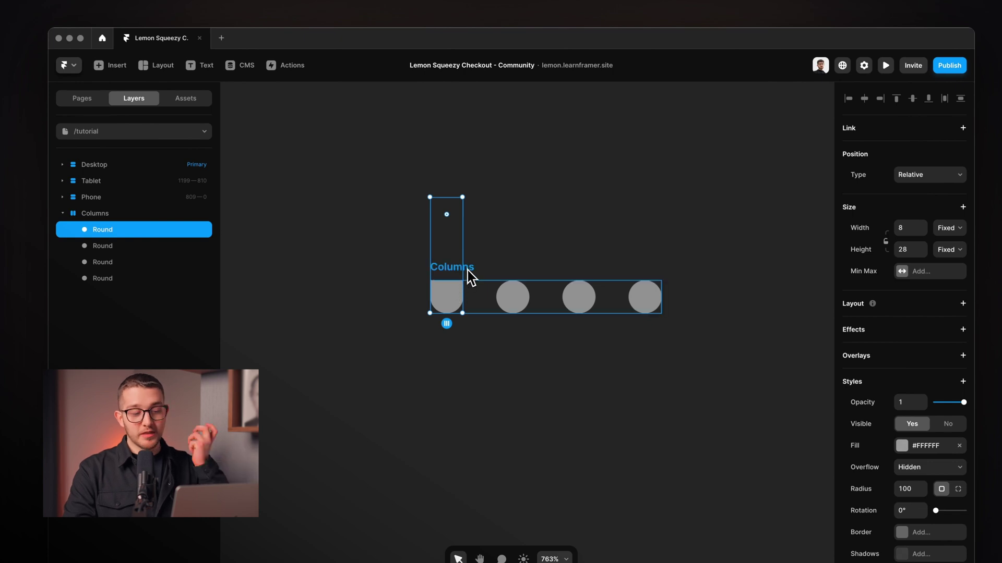
Change the Columns stack's overflow setting so the stretched first shape shows beyond the stack's bounds.
left_click(124, 197)
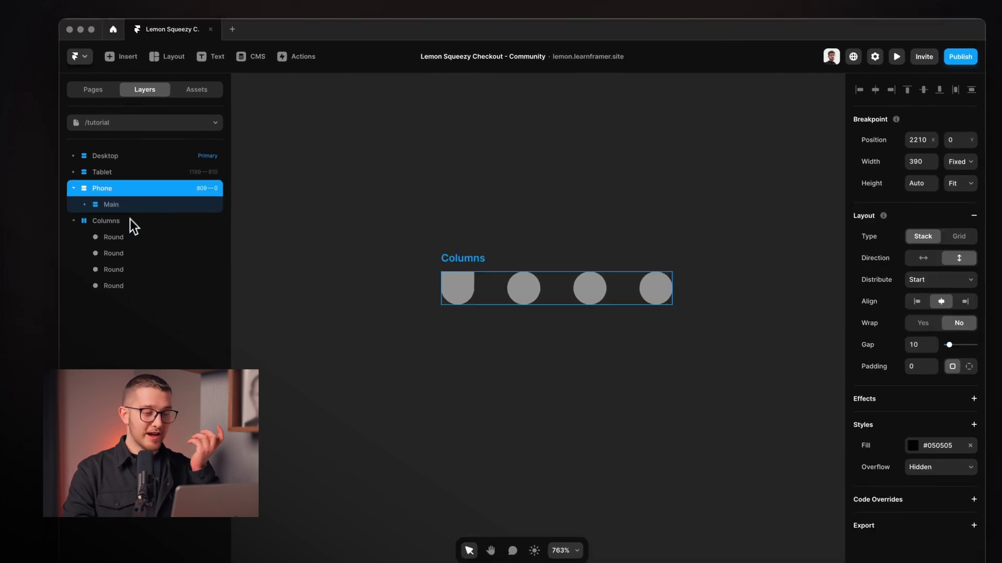
left_click(118, 231)
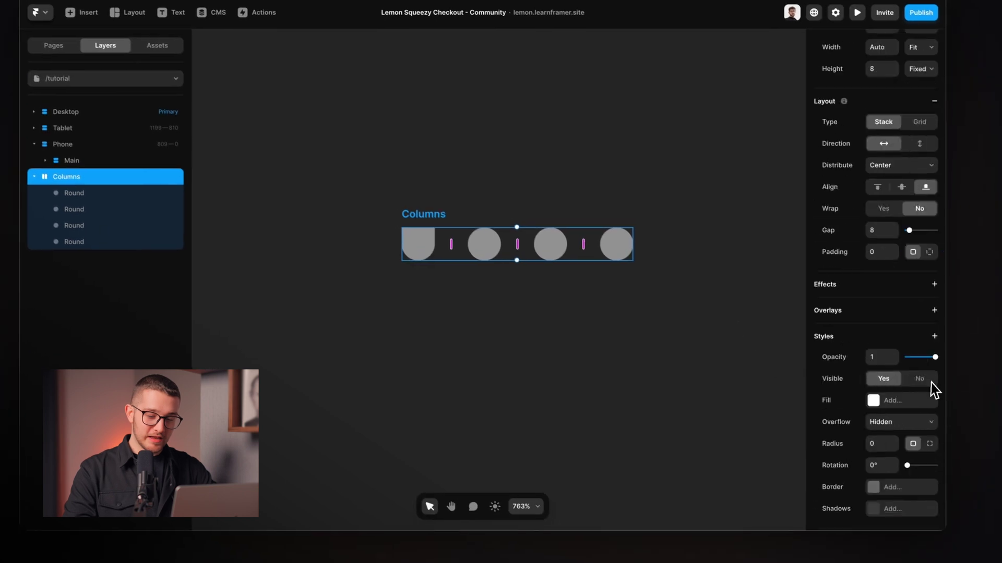
left_click(897, 336)
left_click(890, 347)
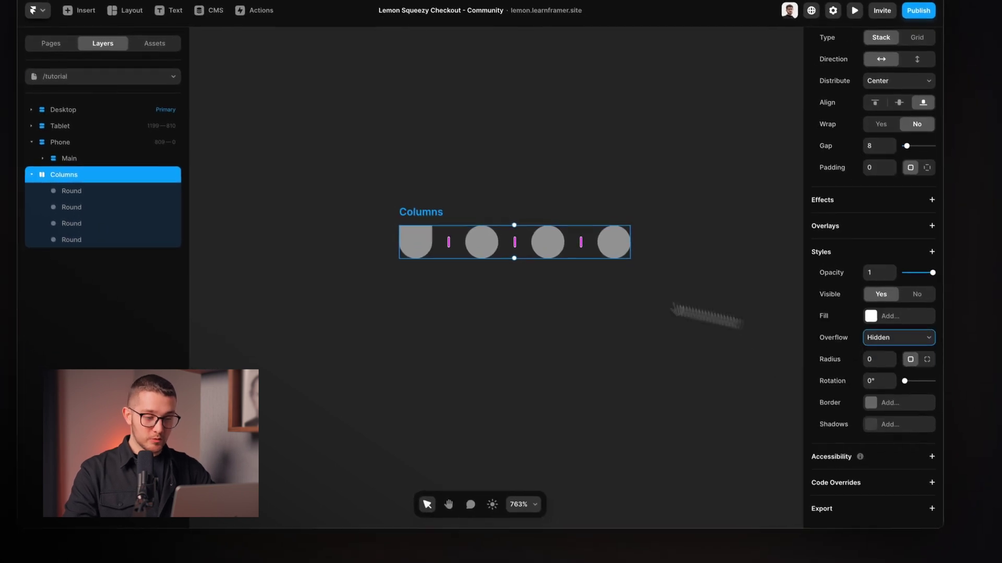
Set the height of the stretched first Round shape in the Columns stack back to 8.
left_click(444, 236)
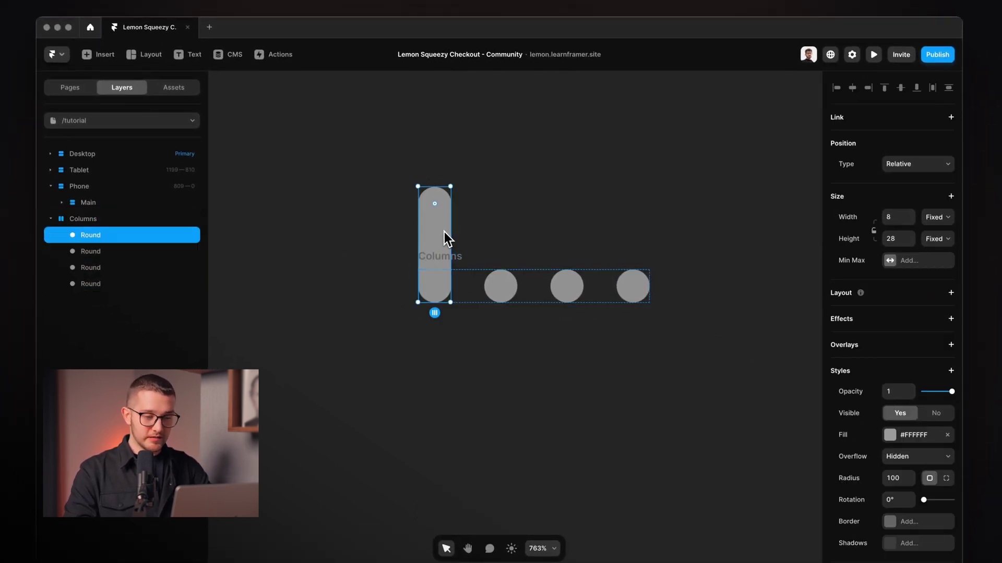
left_click(889, 239)
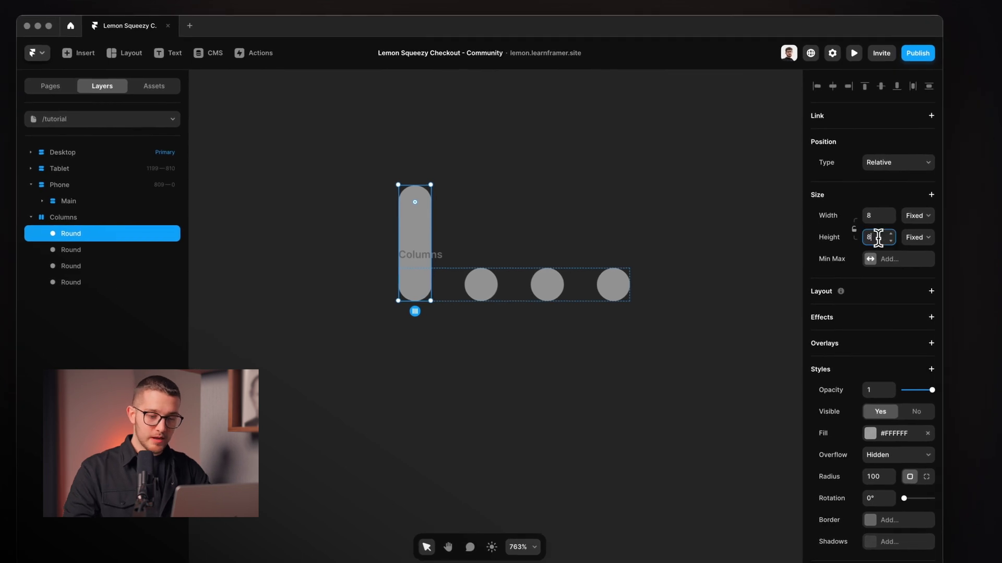
key("Return")
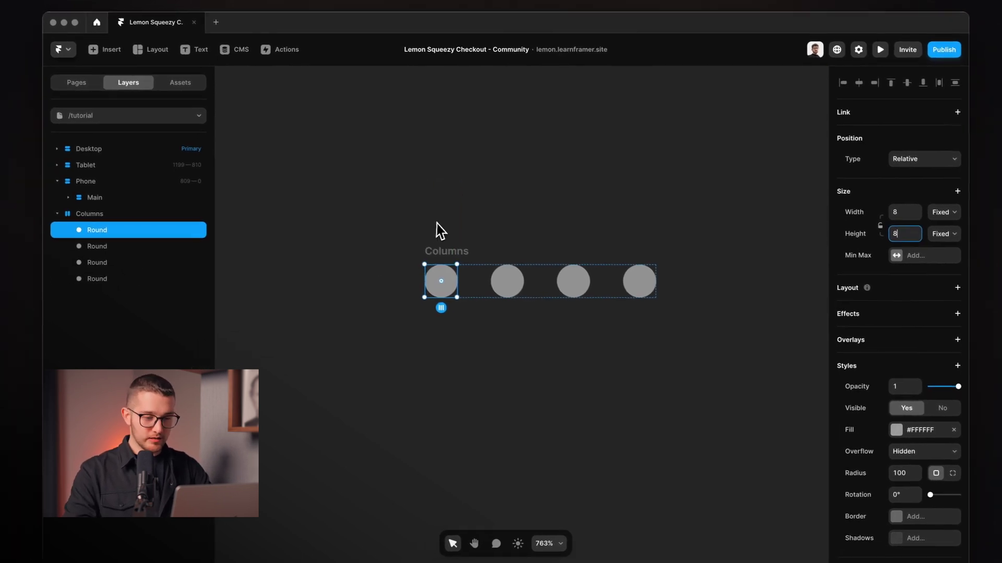
Rename the Columns stack as Loading.
left_click(449, 246)
key("super+r")
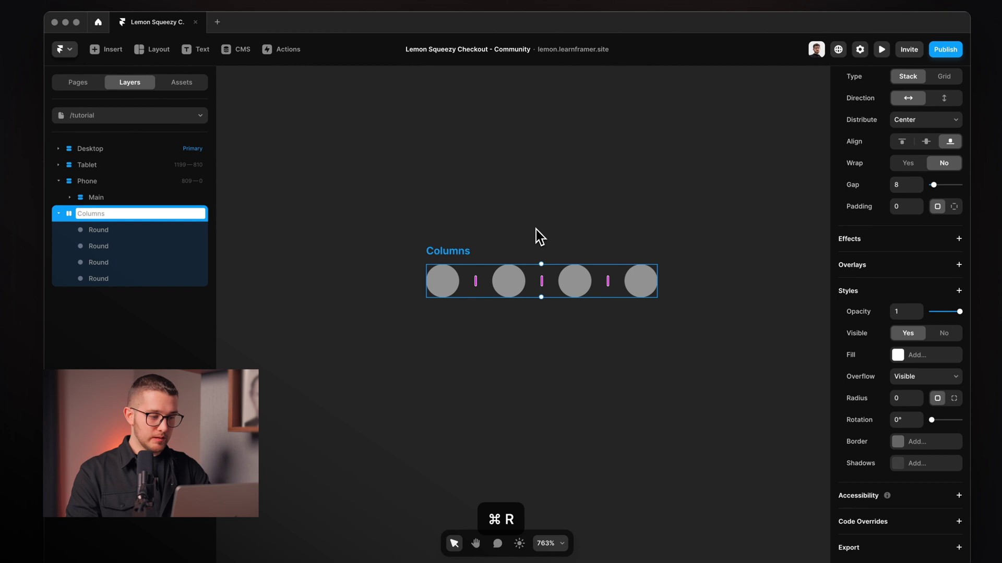
type("Loading")
key("Return")
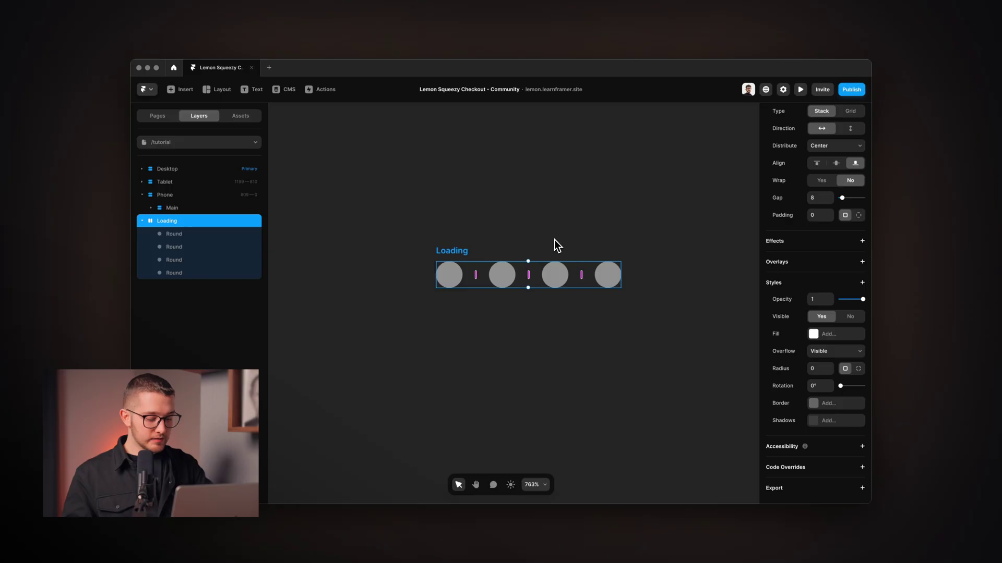
Convert the Loading stack into a component named Loading and add a second variant.
key("super+alt+k")
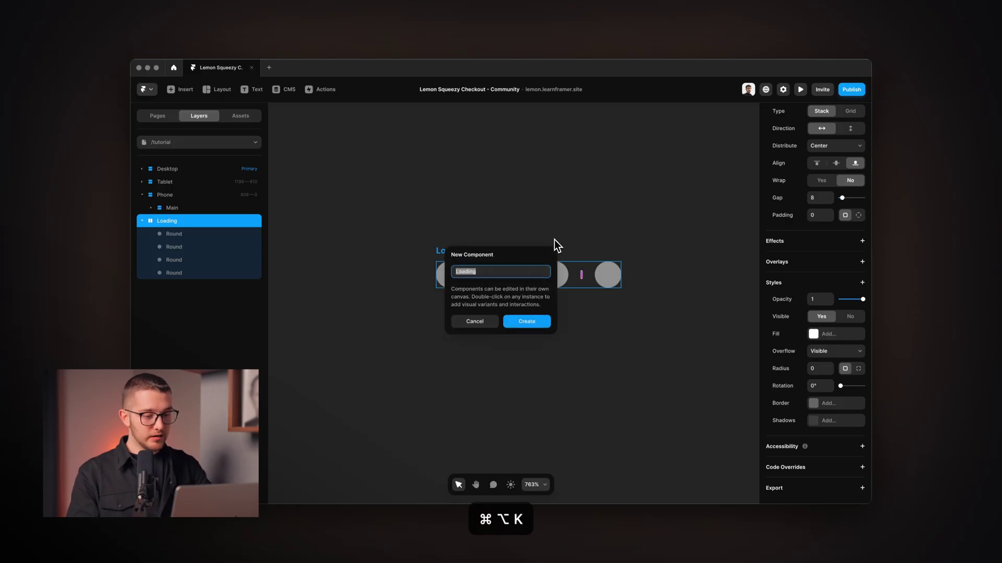
key("Return")
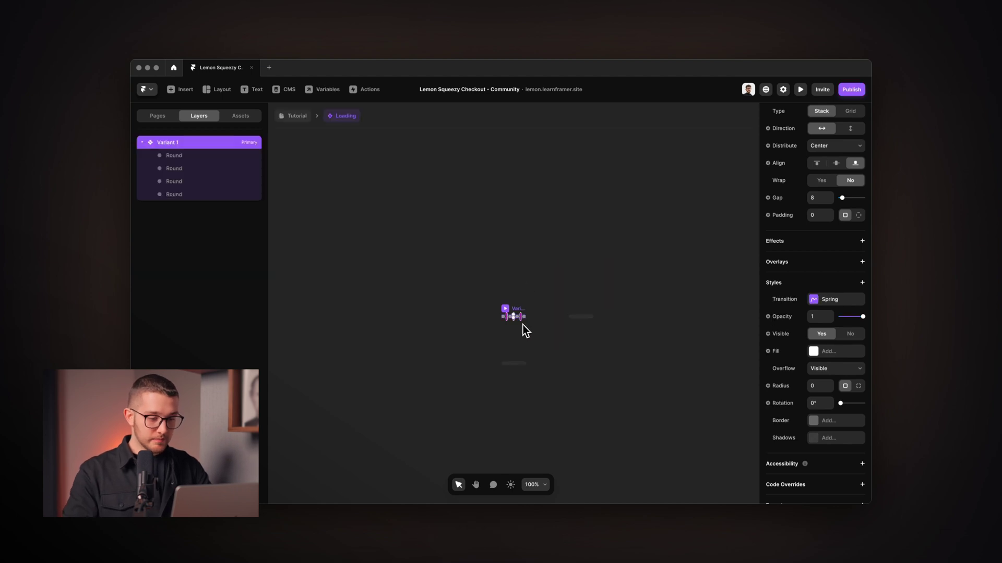
scroll(521, 280, "up", 3)
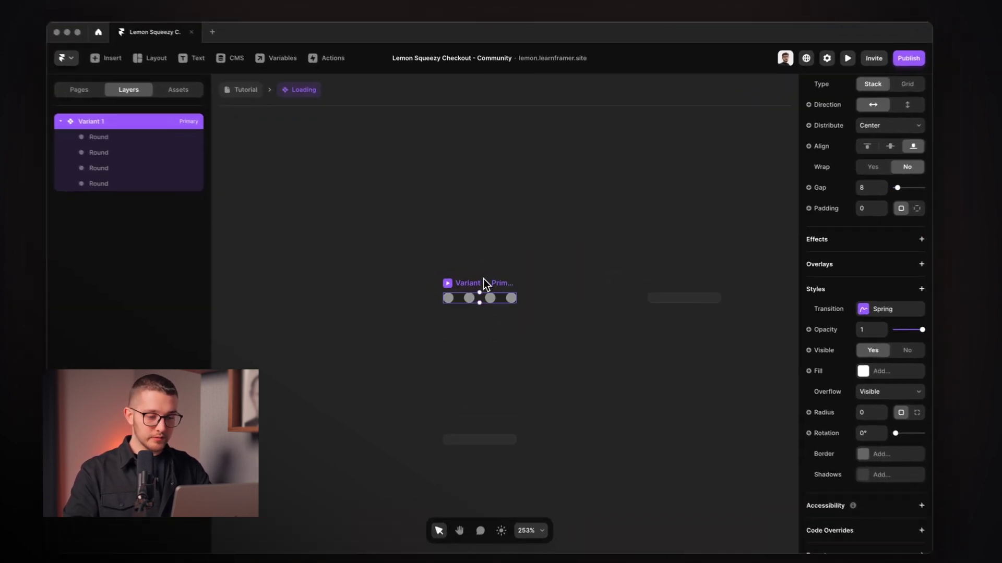
left_click(684, 297)
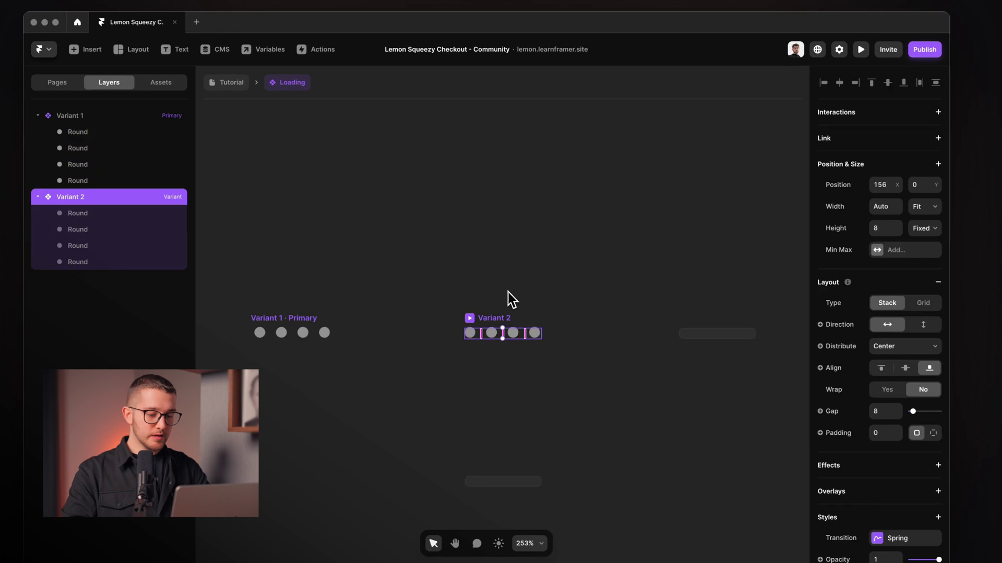
Stretch the first circle of Variant 2 upward to a height of 30, keeping its width at 8.
scroll(509, 290, "down", 2)
scroll(511, 299, "up", 5)
left_click(462, 270)
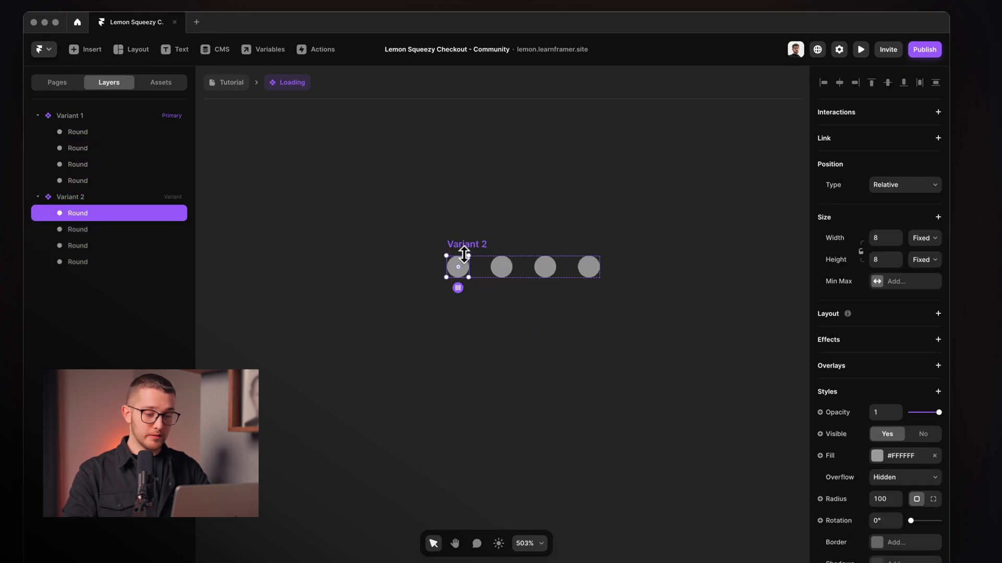
left_click_drag(464, 254, 464, 195)
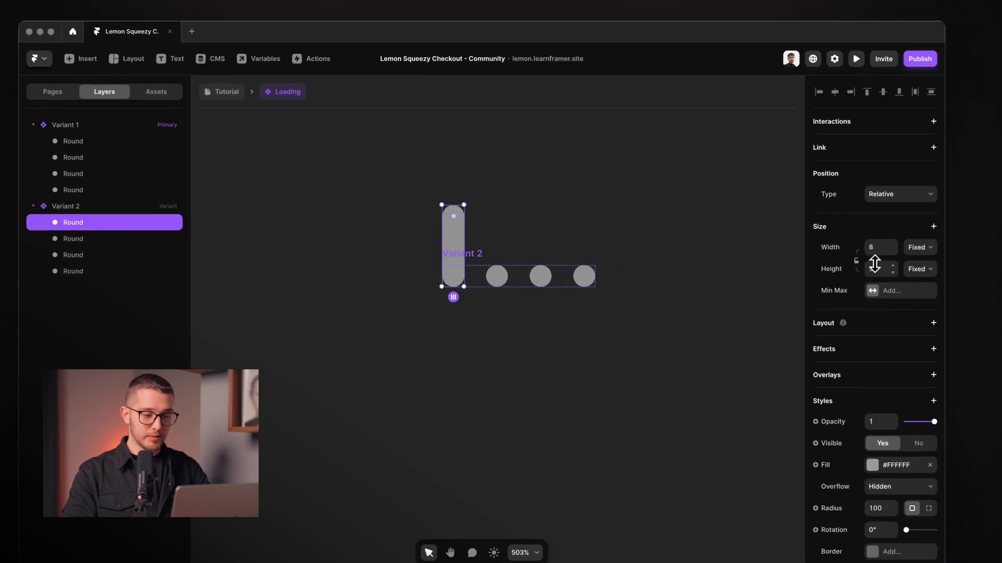
scroll(516, 231, "up", 1)
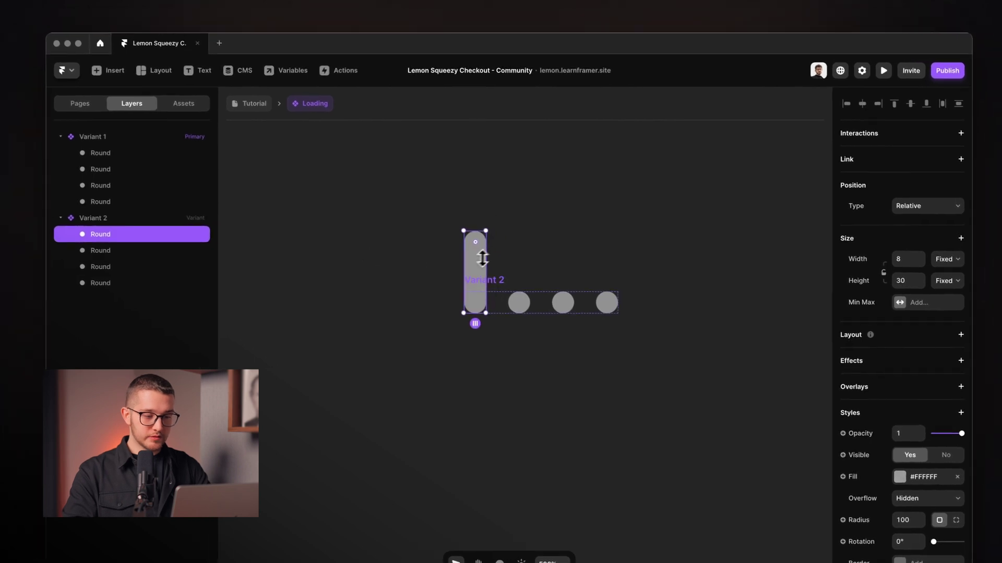
Set the fill opacity of Variant 2's first bar to 100%.
left_click(898, 477)
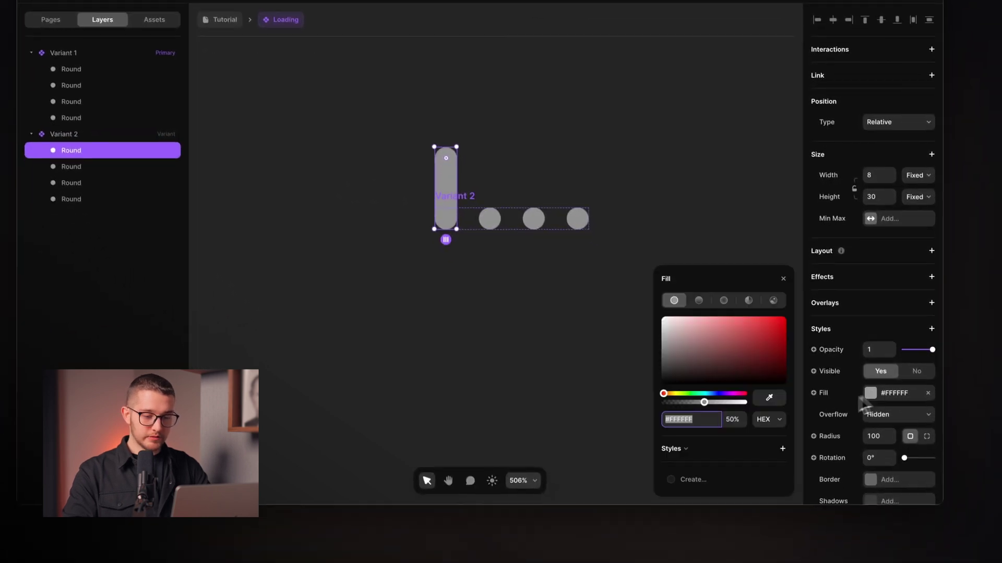
left_click(737, 420)
type("100")
key("Return")
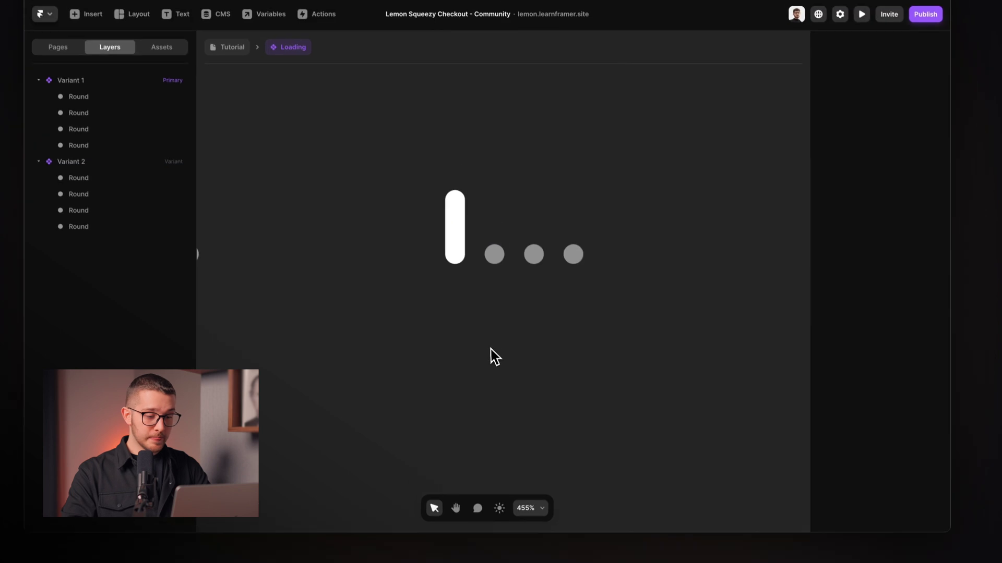
Add Variant 3 based on Variant 2 and give its first bar a height of 8 and a 50% fill opacity.
left_click(503, 257)
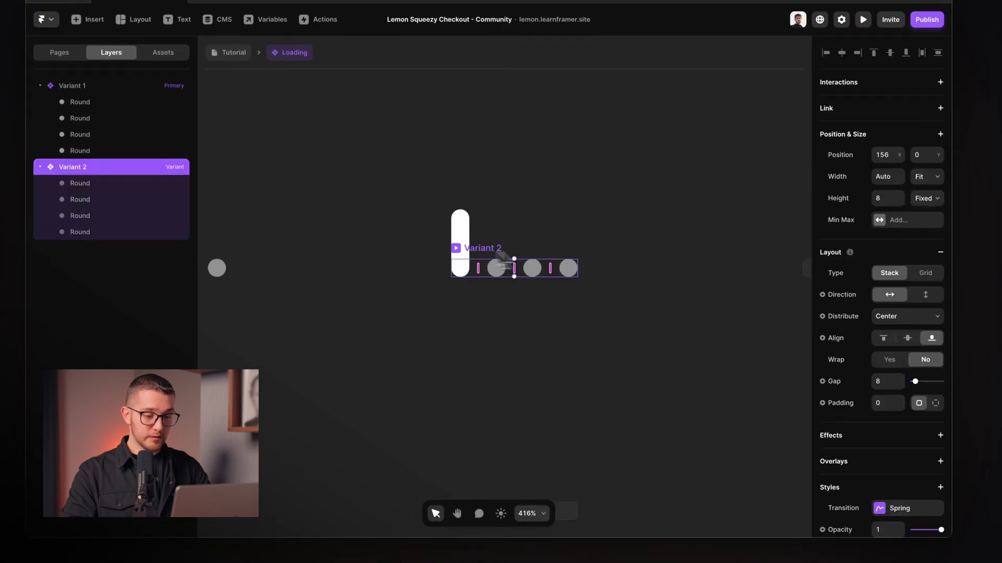
left_click(805, 272)
left_click(445, 269)
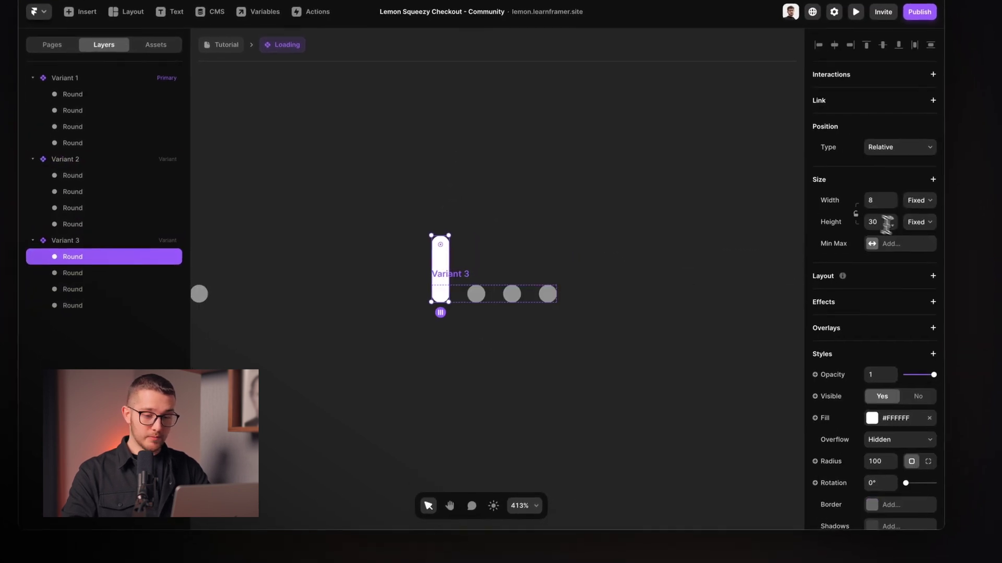
left_click(886, 228)
type("8")
left_click(870, 417)
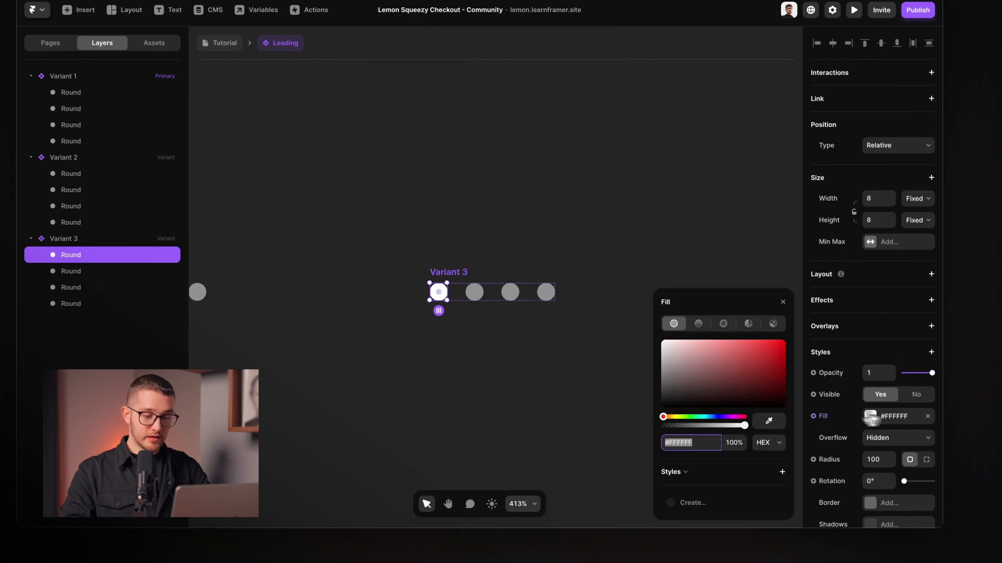
left_click(733, 442)
type("50")
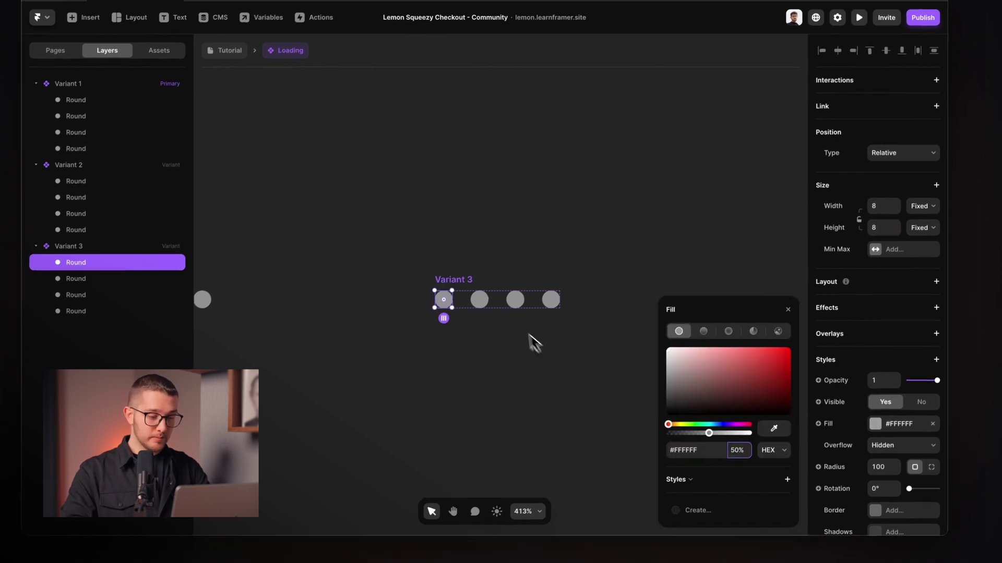
Set Variant 3's second circle to a height of 30 and a fill opacity of 100%.
left_click(476, 304)
left_click(887, 232)
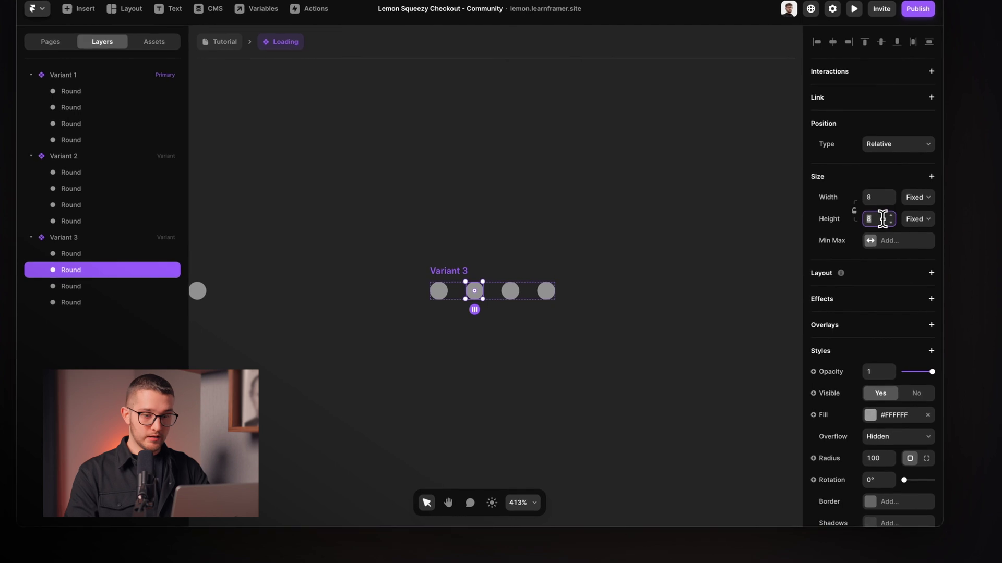
type("30")
left_click(870, 416)
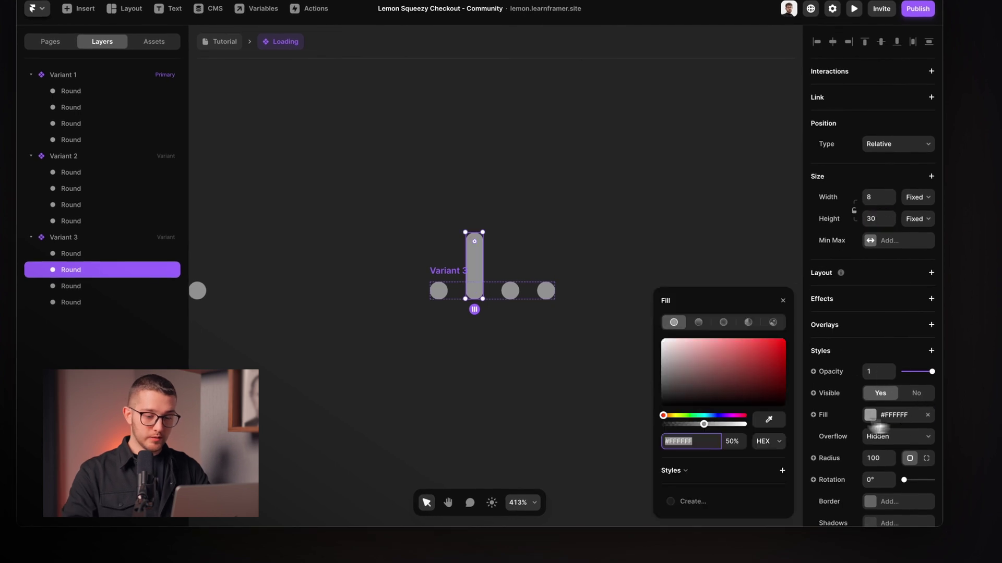
left_click(732, 442)
type("100")
key("Return")
left_click(621, 278)
Add Variants 4 and 5, making only the third and only the fourth shape, respectively, the tall solid white bar.
scroll(660, 243, "down", 3)
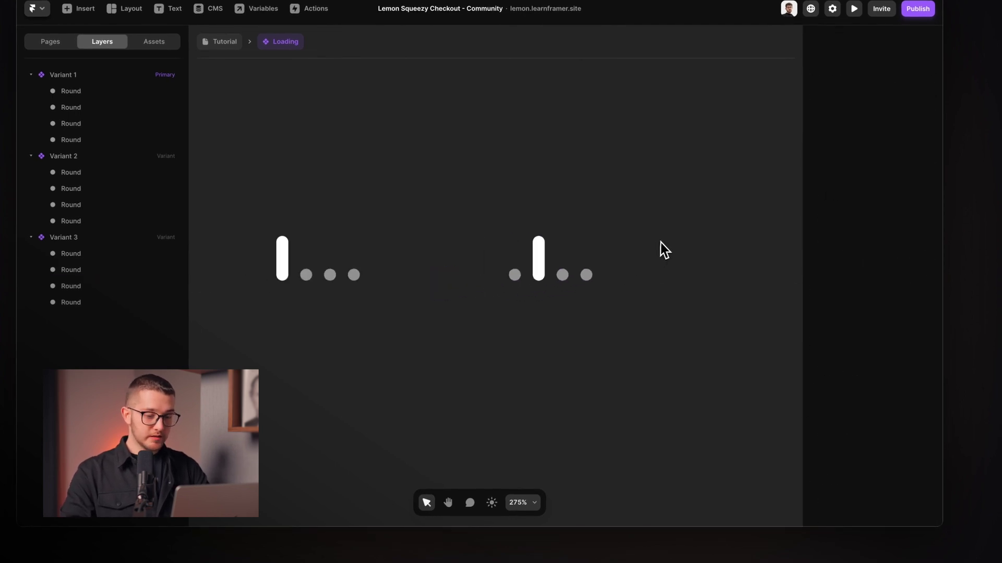
scroll(660, 242, "down", 2)
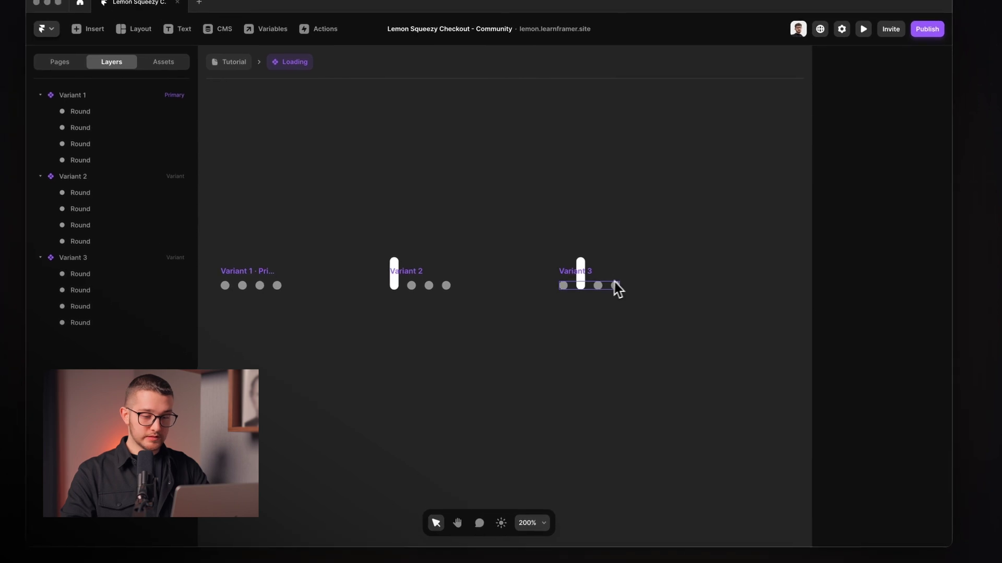
scroll(600, 288, "up", 4)
left_click(600, 287)
left_click(628, 259)
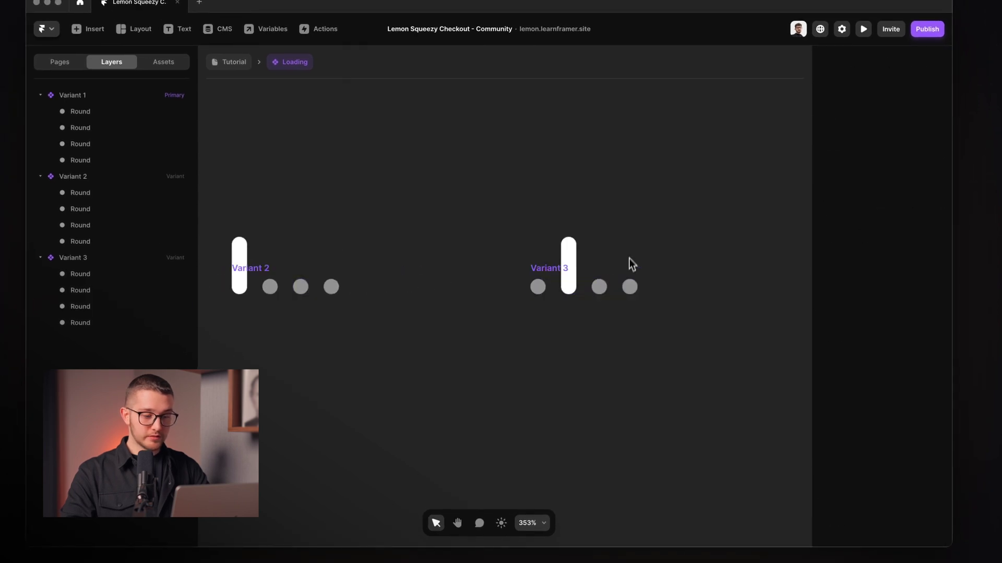
left_click(537, 284)
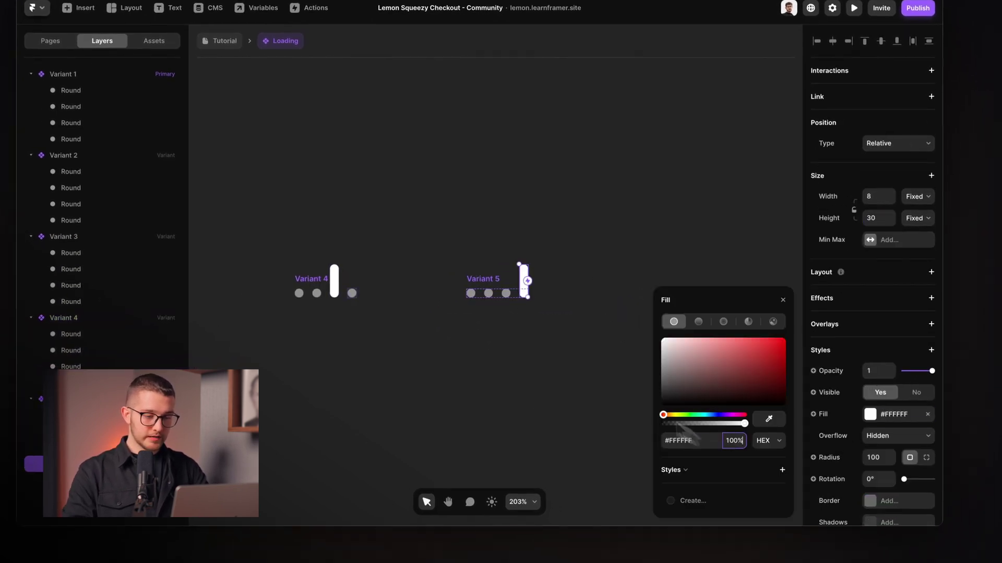
left_click(543, 251)
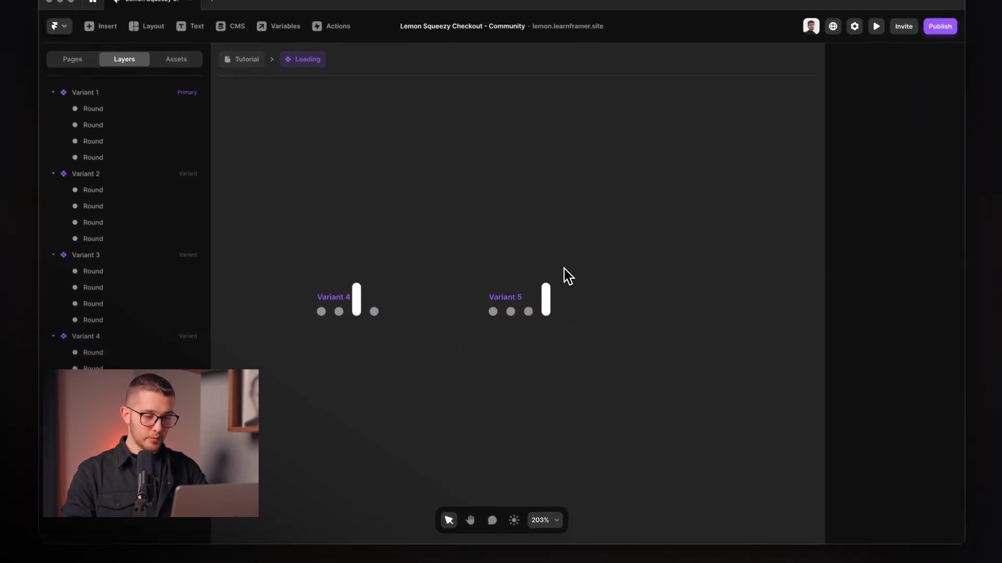
Connect Variant 1 to Variant 2 with an Appear interaction that has a 0.2 s delay.
scroll(541, 250, "down", 4)
scroll(542, 250, "left", 3)
scroll(542, 250, "up", 2)
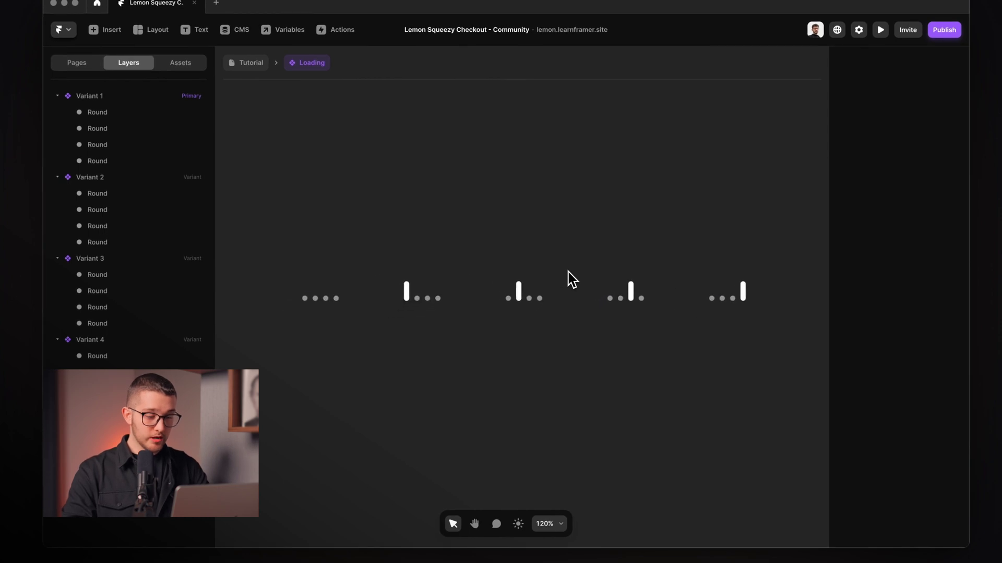
left_click(310, 290)
left_click(389, 260)
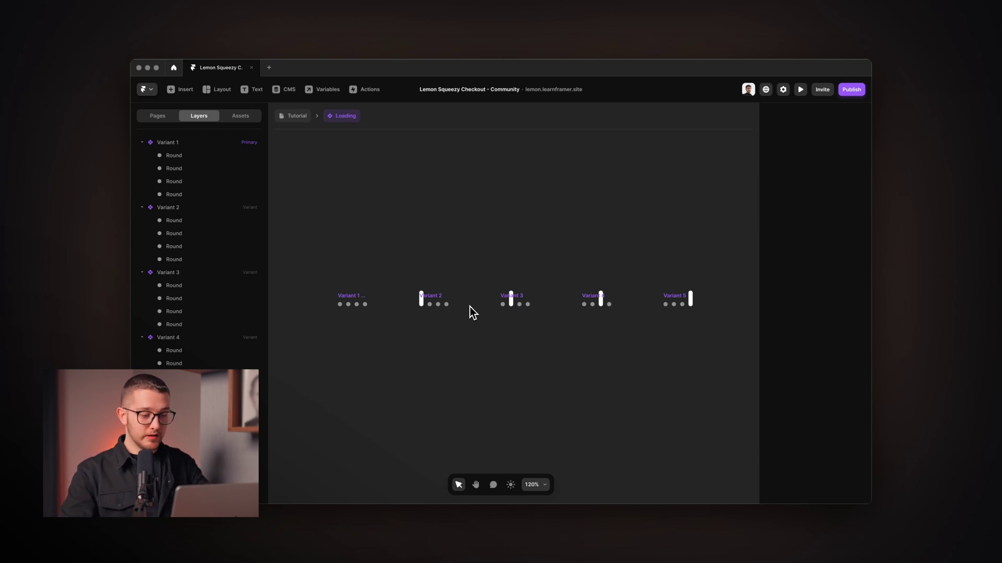
left_click(346, 305)
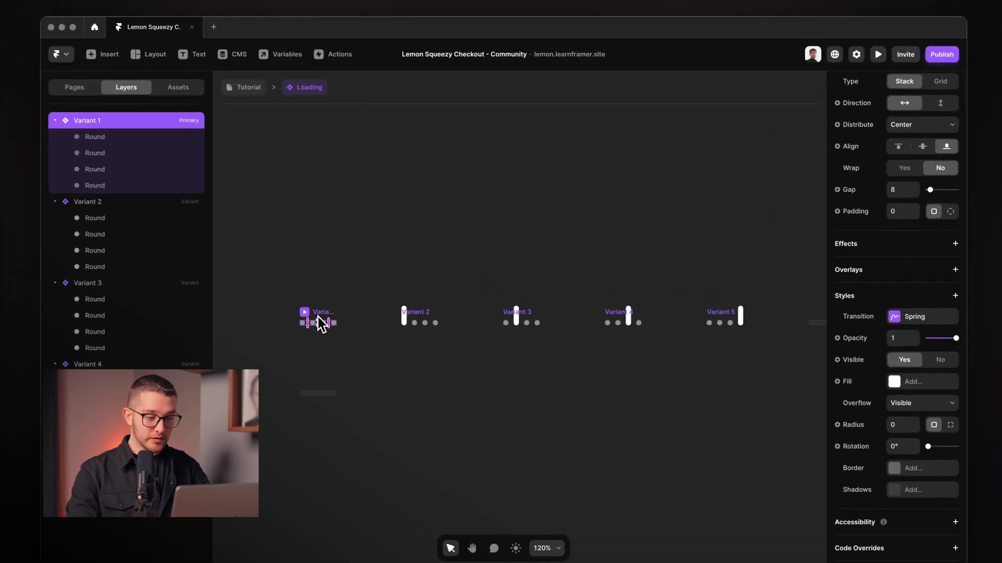
scroll(327, 325, "up", 3)
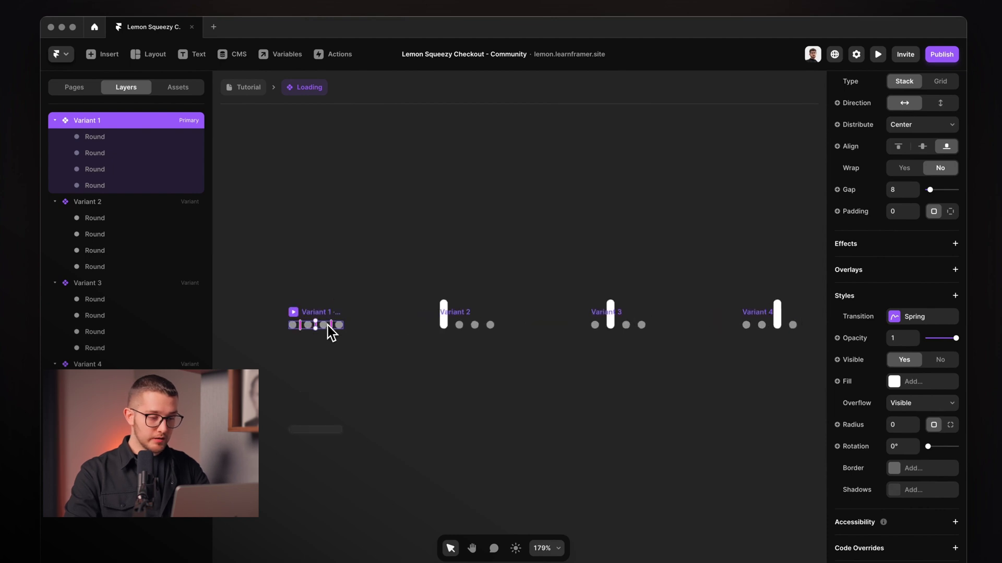
left_click_drag(352, 328, 468, 311)
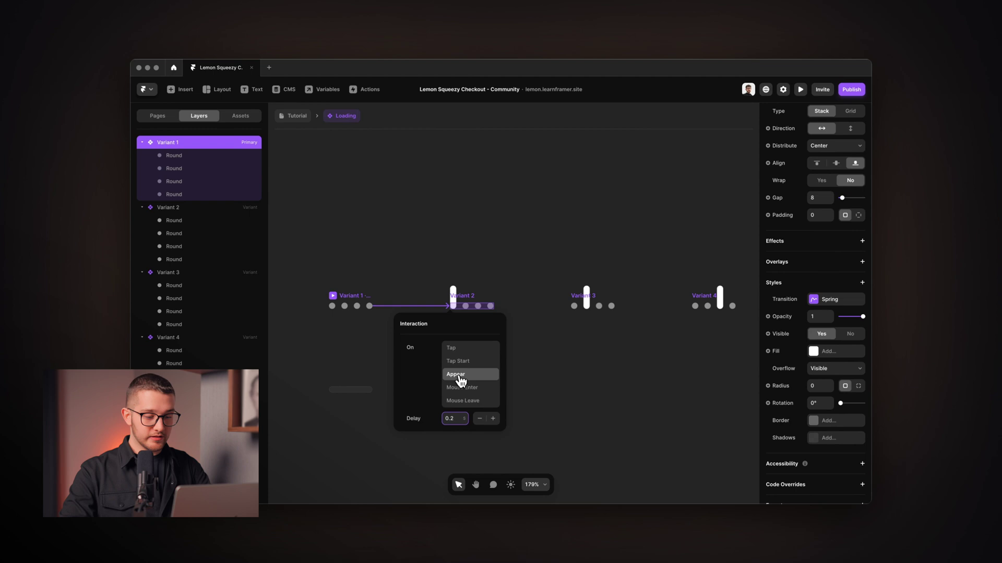
left_click(447, 245)
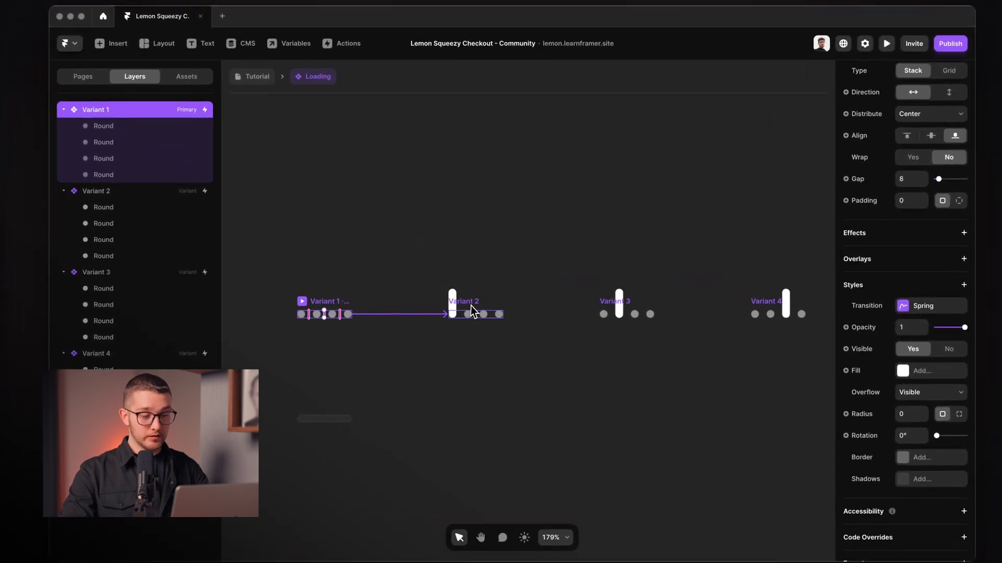
Change the transition of Variant 1's Appear interaction from Once to Cycle, and check the interaction on Variant 2.
left_click(471, 306)
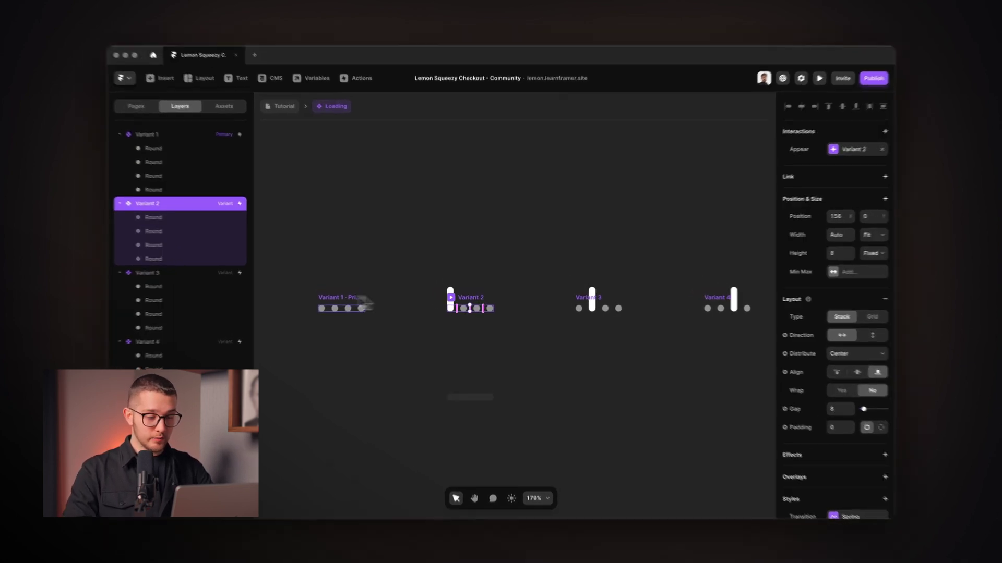
left_click(365, 304)
scroll(780, 181, "up", 5)
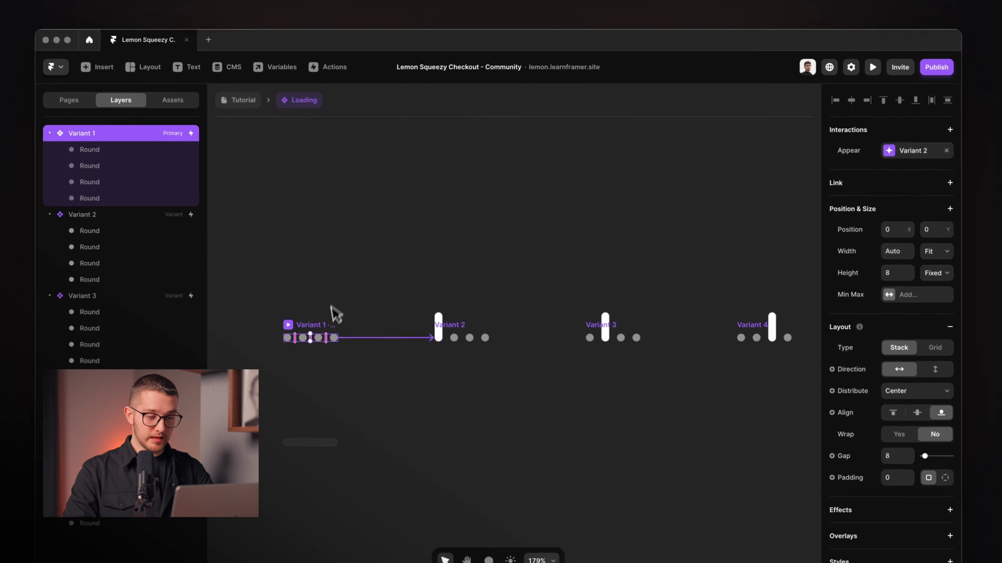
left_click(887, 164)
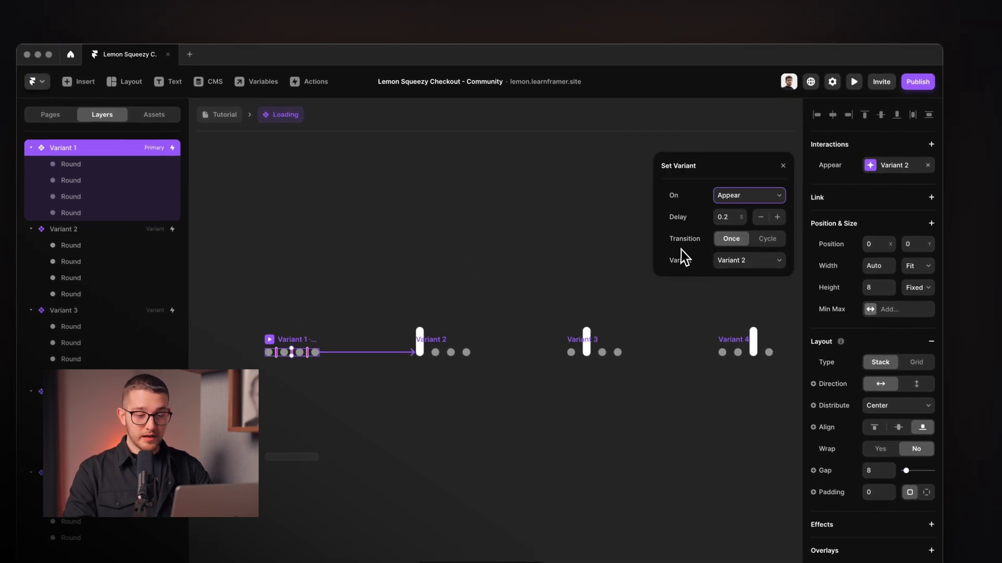
left_click(775, 241)
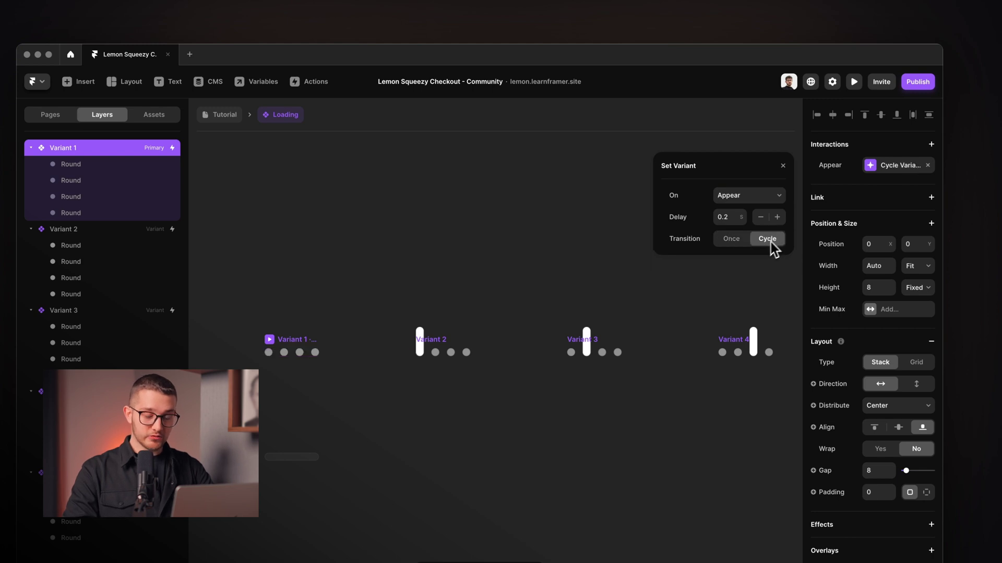
left_click(561, 277)
left_click(421, 352)
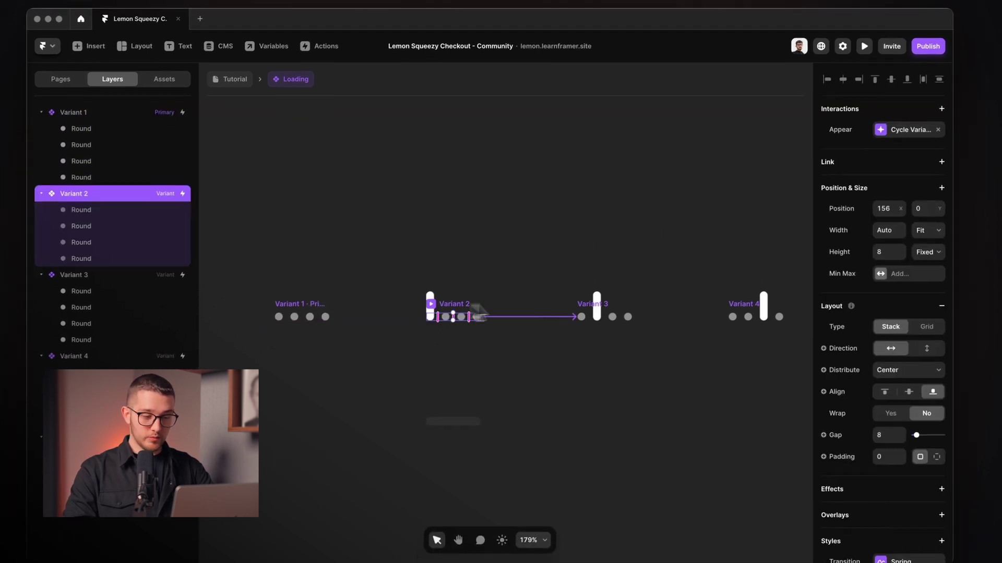
Check the Appear interactions on Variants 3 and 4, and preview the Loading component's animation.
left_click(599, 311)
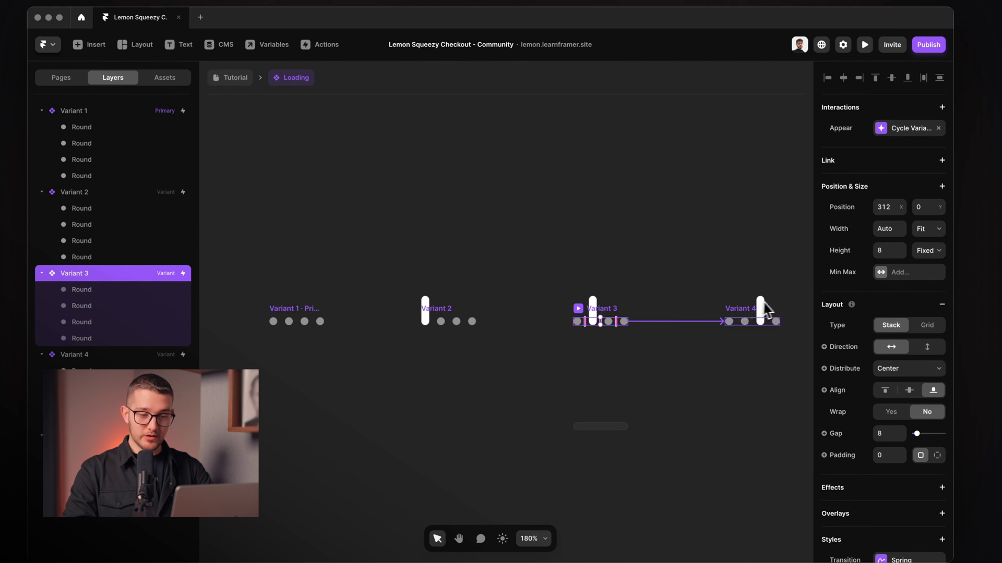
left_click(745, 323)
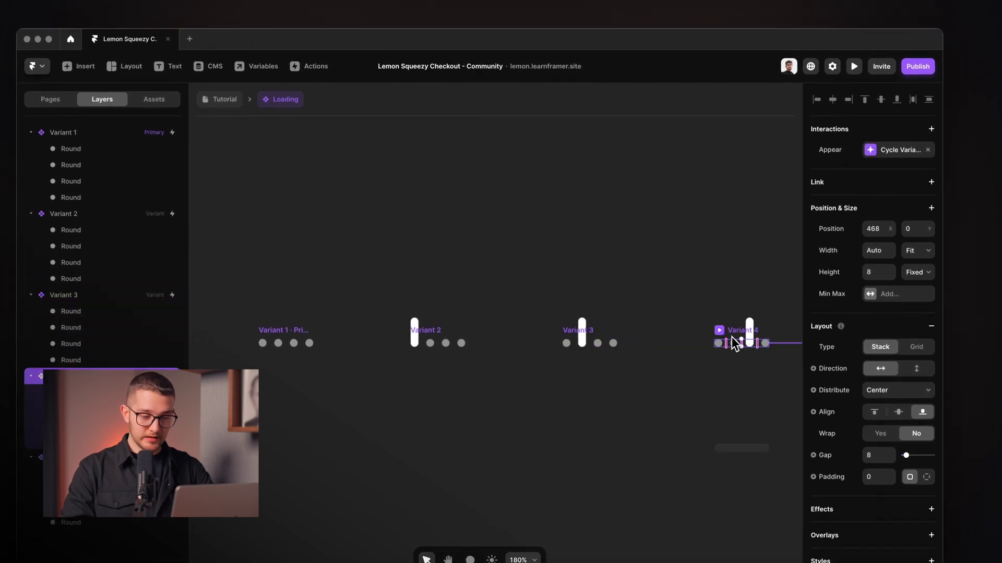
scroll(720, 358, "down", 3)
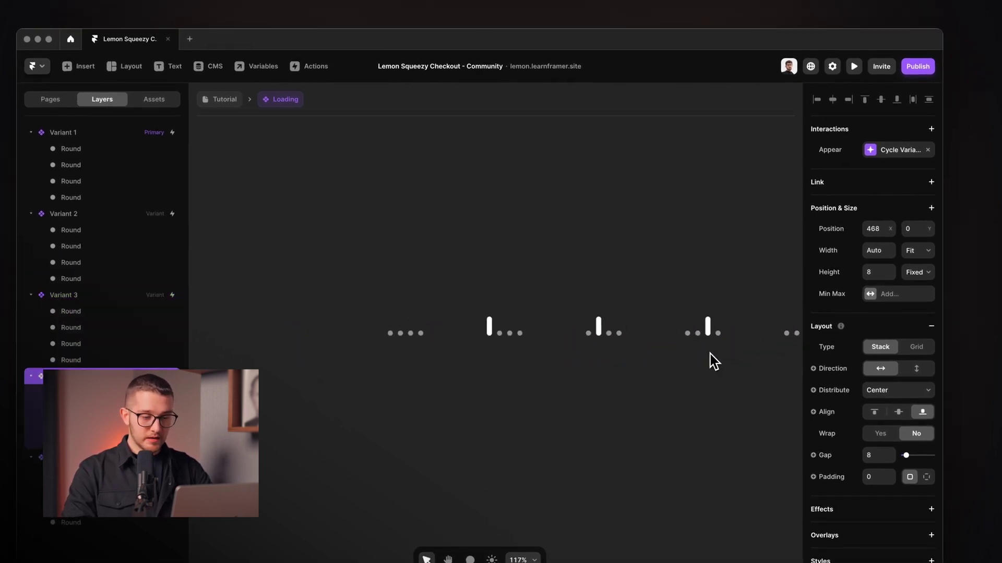
scroll(709, 353, "right", 2)
left_click(364, 313)
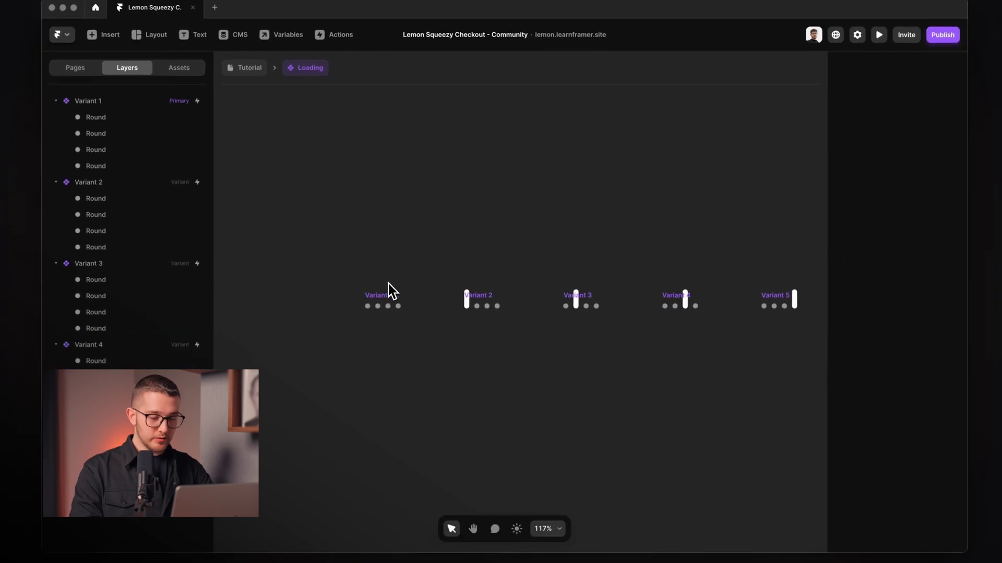
key("super+p")
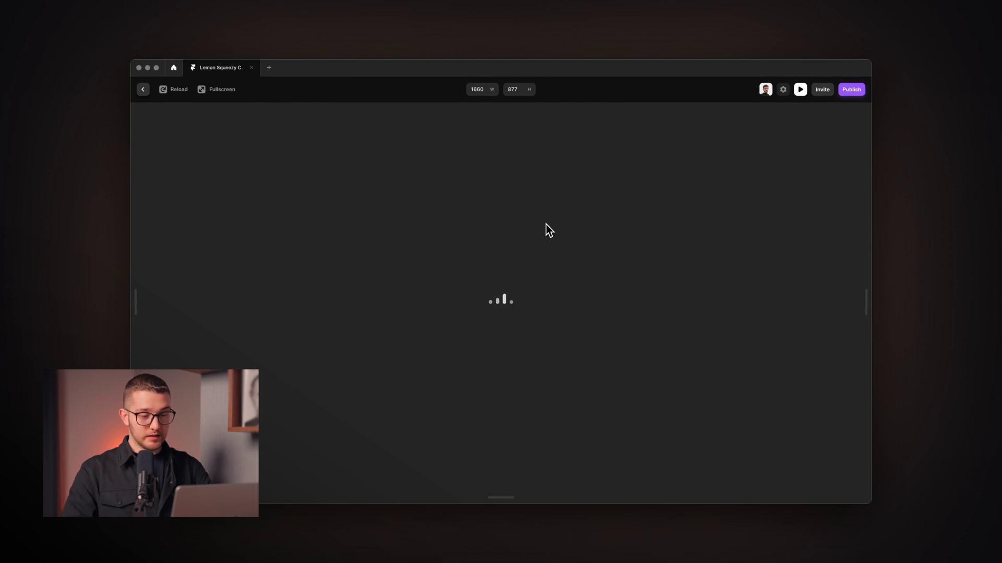
key("Escape")
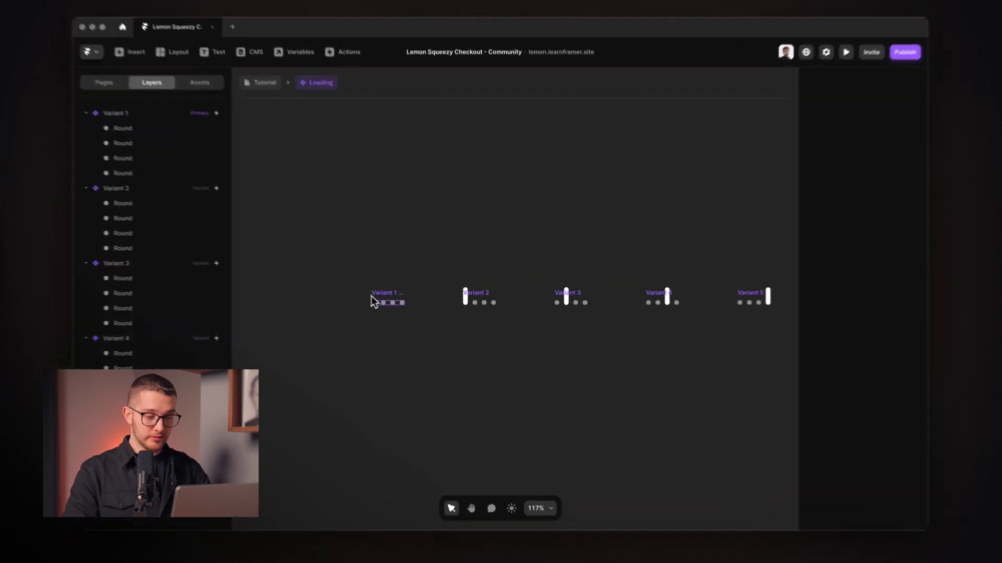
Set the stiffness of Variant 1's Spring transition to 800 and preview the Loading animation.
left_click(395, 302)
scroll(824, 317, "down", 5)
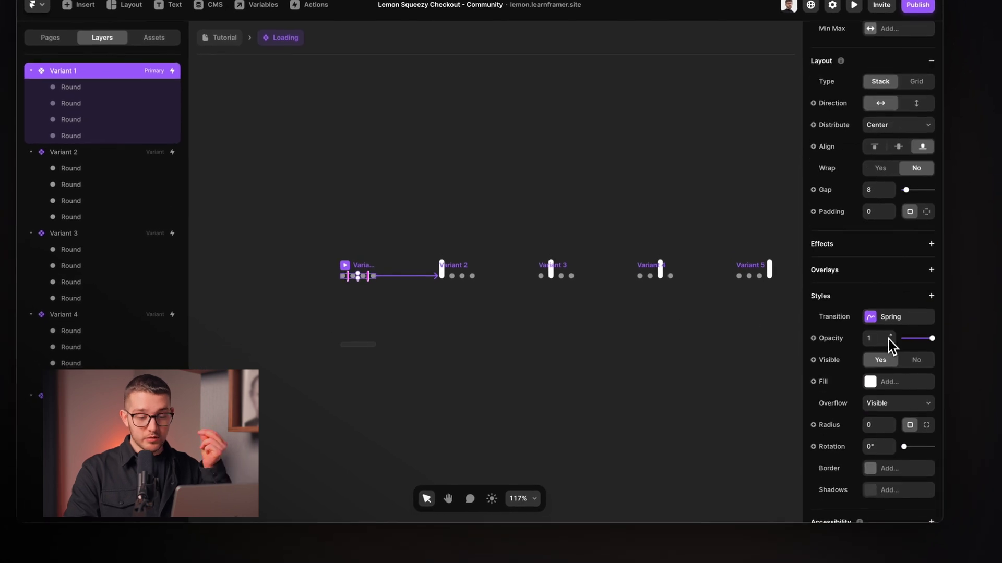
left_click(896, 319)
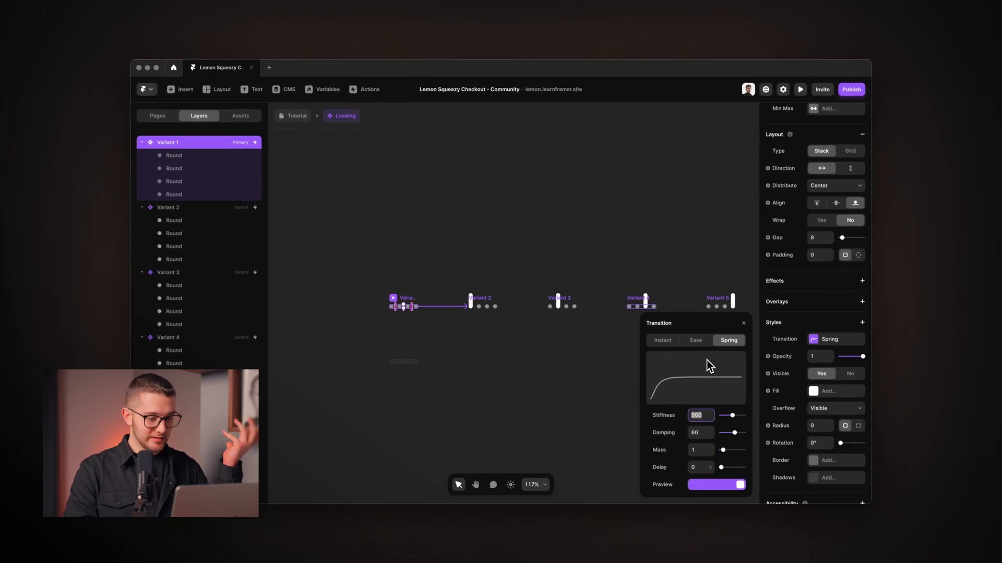
type("800")
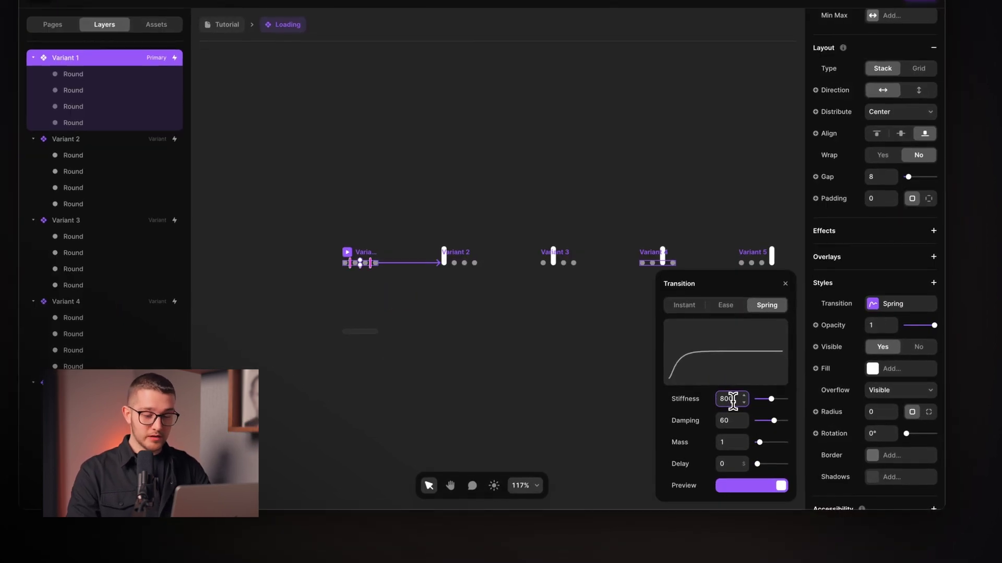
key("Return")
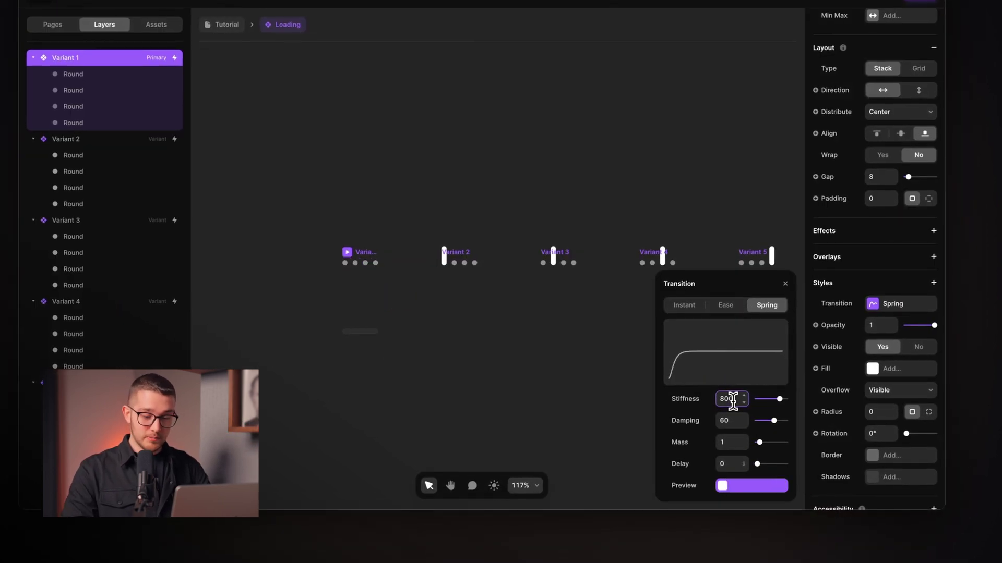
left_click(625, 365)
key("super+p")
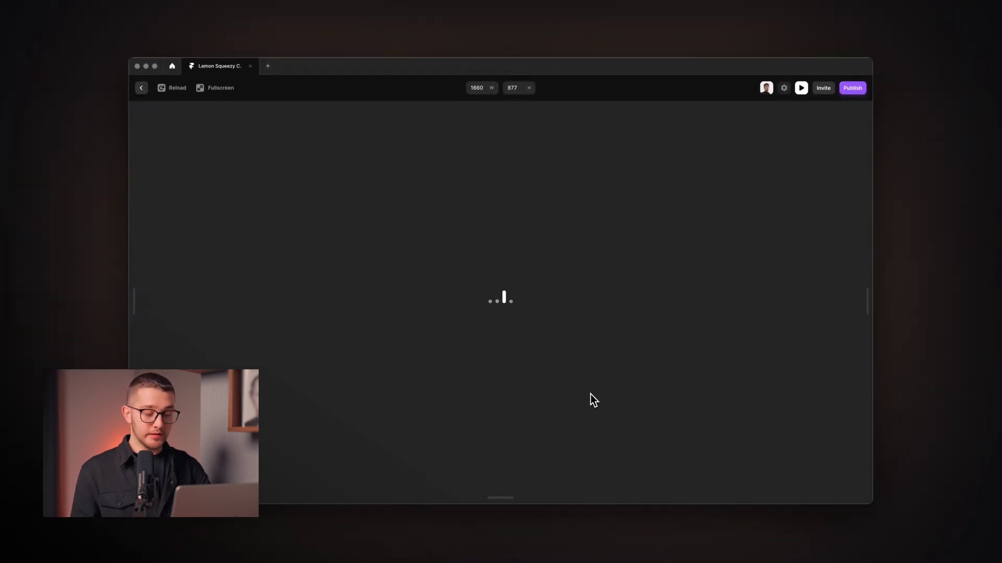
key("Escape")
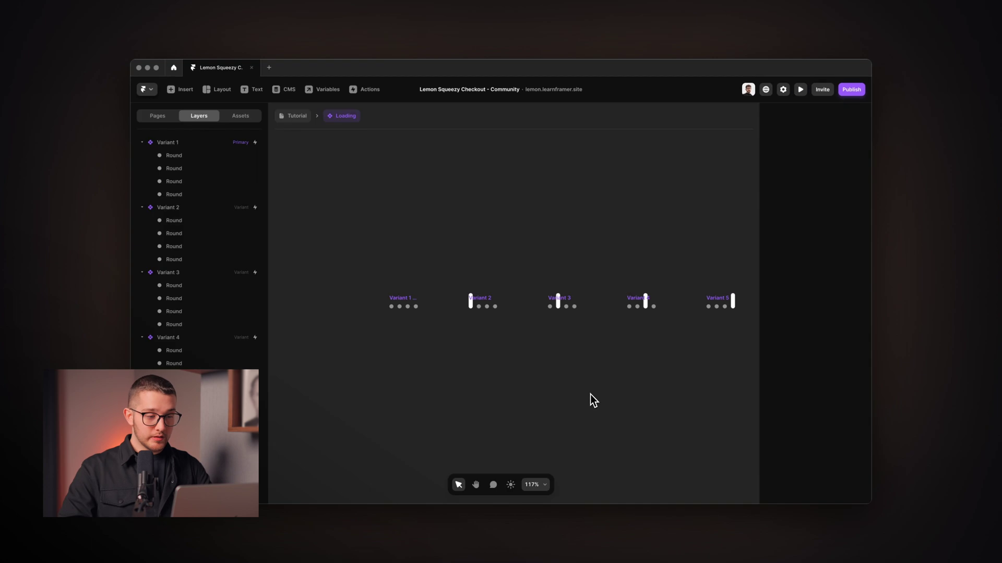
Return to the Tutorial page and cut the Loading component from the canvas beside the Desktop frame.
left_click(283, 119)
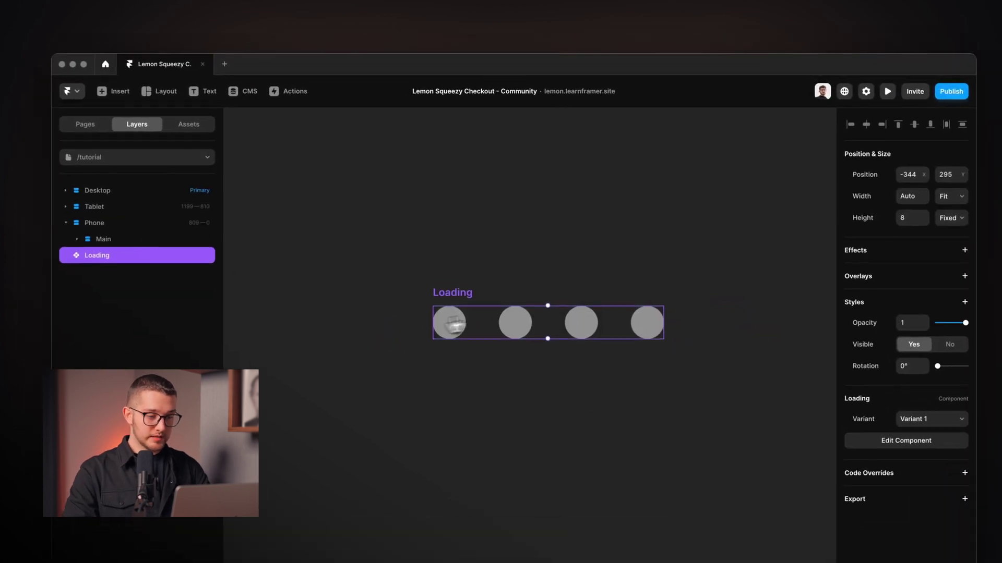
scroll(478, 278, "down", 5)
scroll(508, 316, "down", 5)
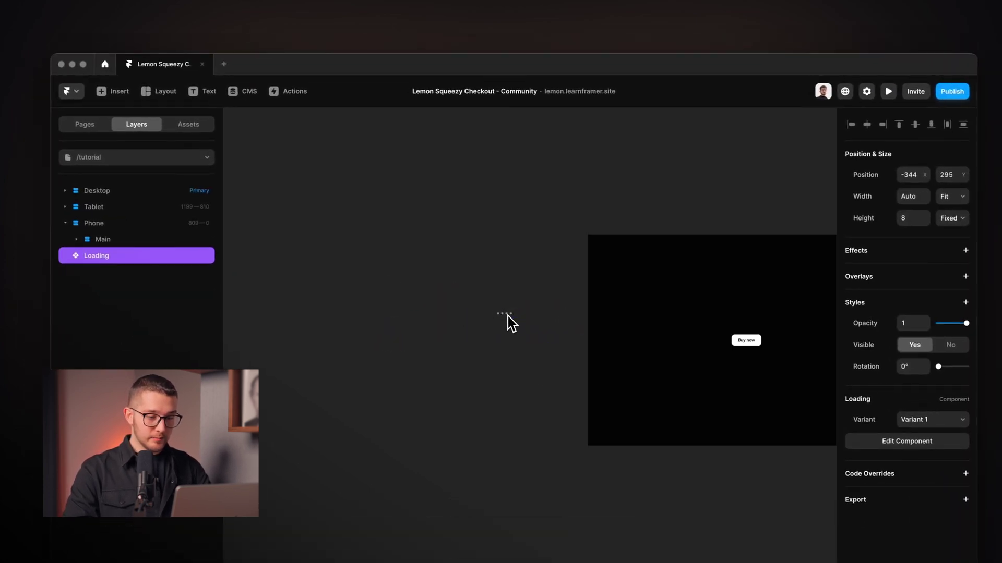
scroll(508, 316, "right", 2)
scroll(508, 316, "up", 1)
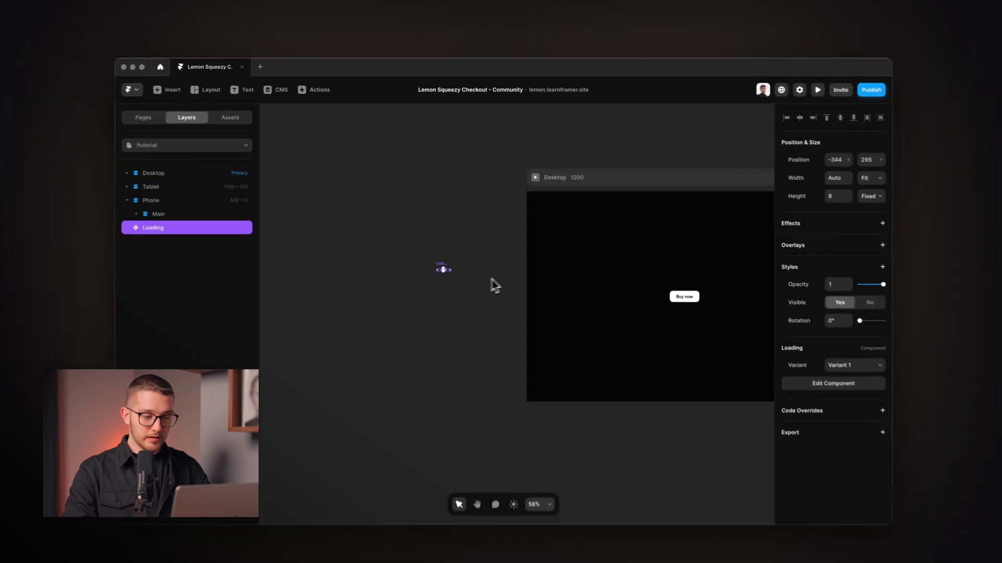
scroll(445, 290, "up", 3)
key("super+x")
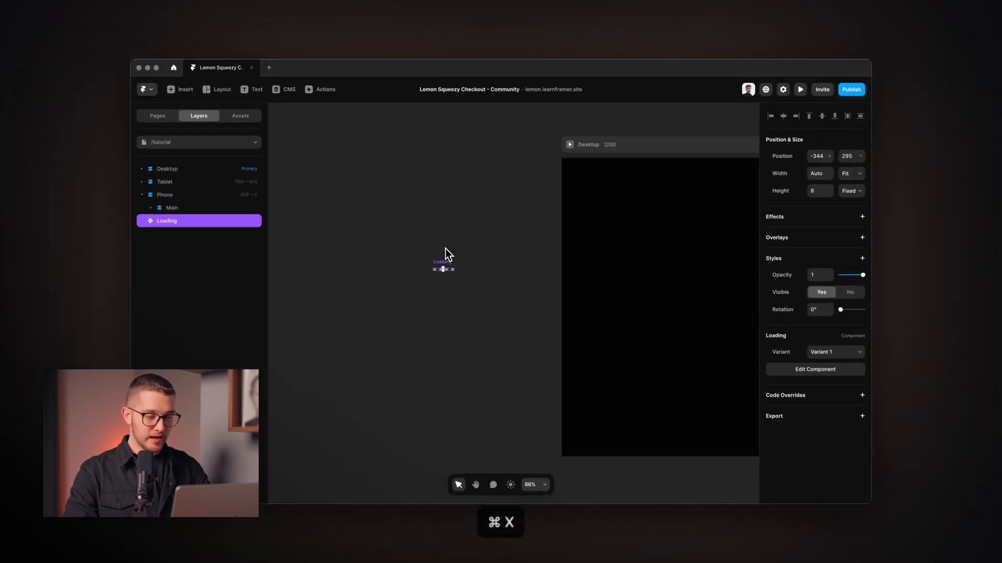
Open the overlay of the Desktop "Buy now" button and paste the Loading component into its Content layer.
left_click(527, 271)
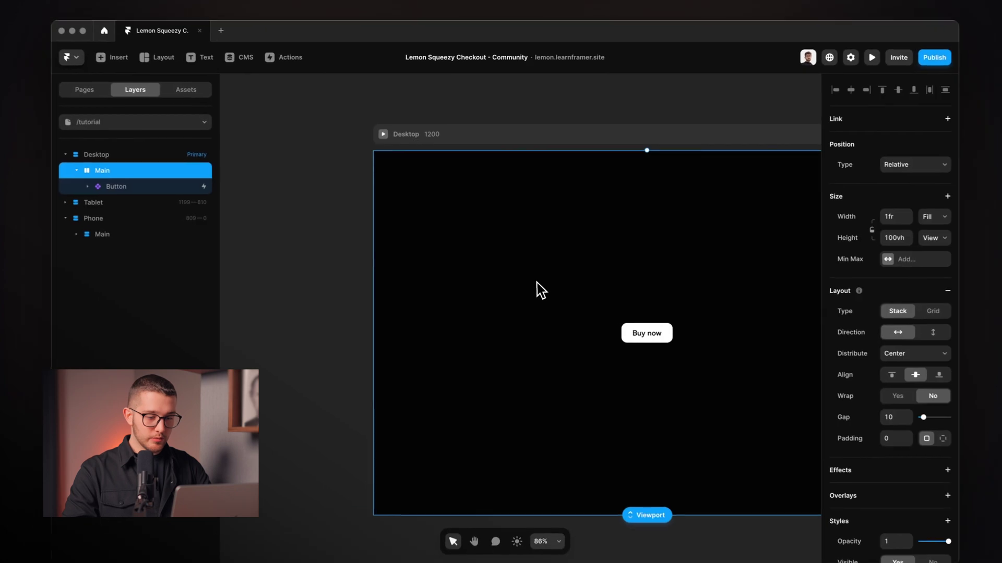
scroll(527, 271, "down", 2)
left_click(634, 314)
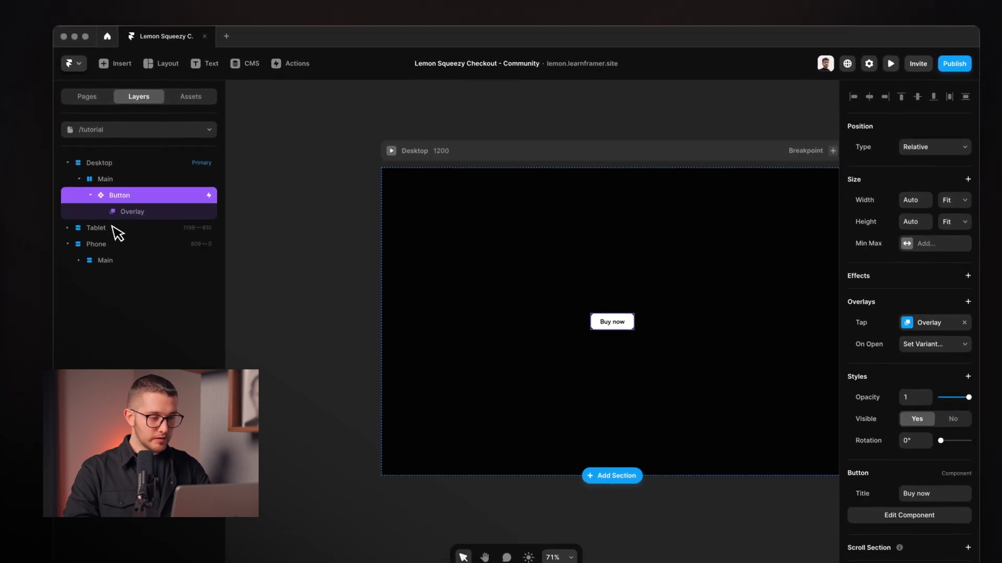
left_click(117, 202)
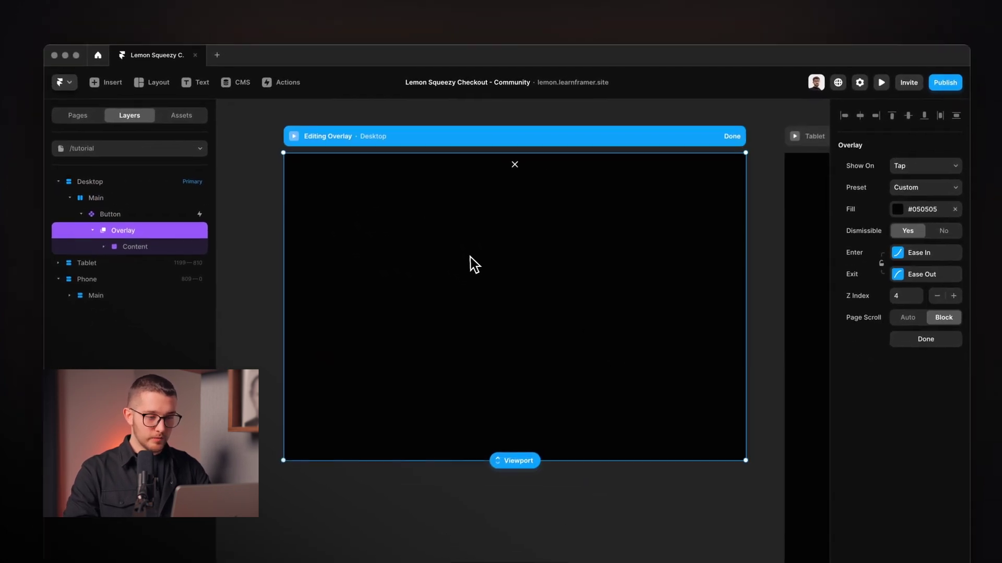
left_click(175, 238)
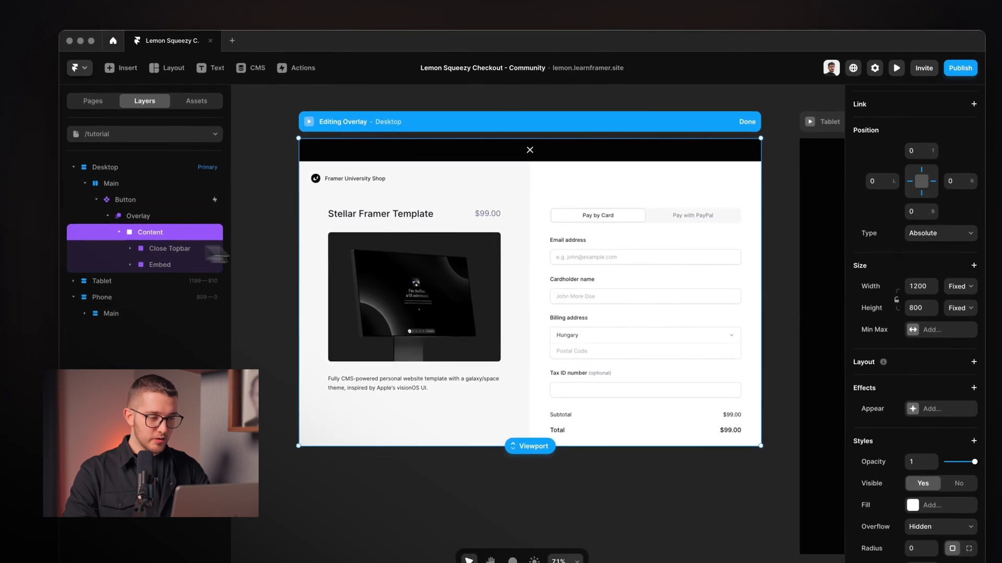
key("super+v")
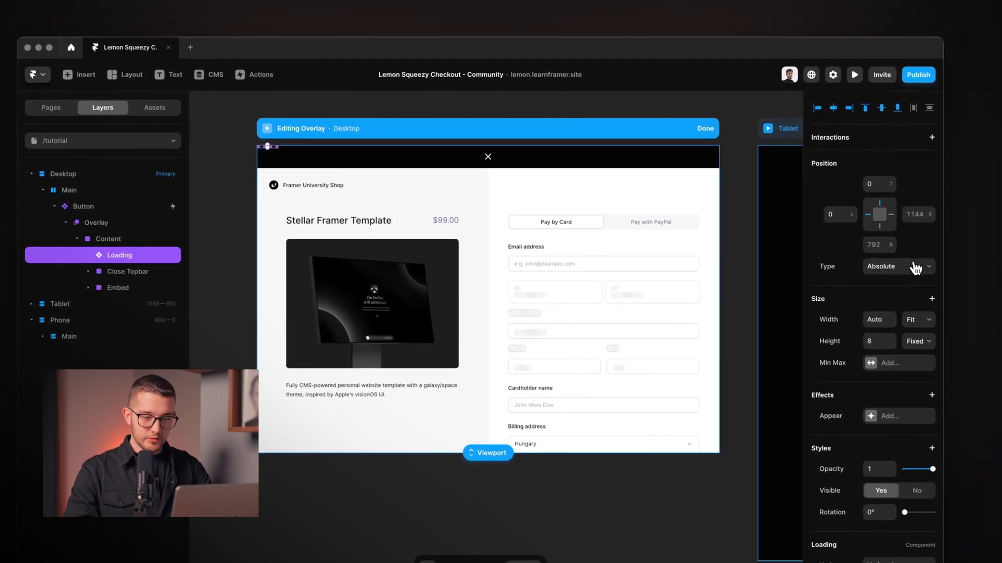
Keep the Loading component's position type Absolute and center it horizontally and vertically within the overlay's Content.
left_click(916, 267)
left_click(913, 267)
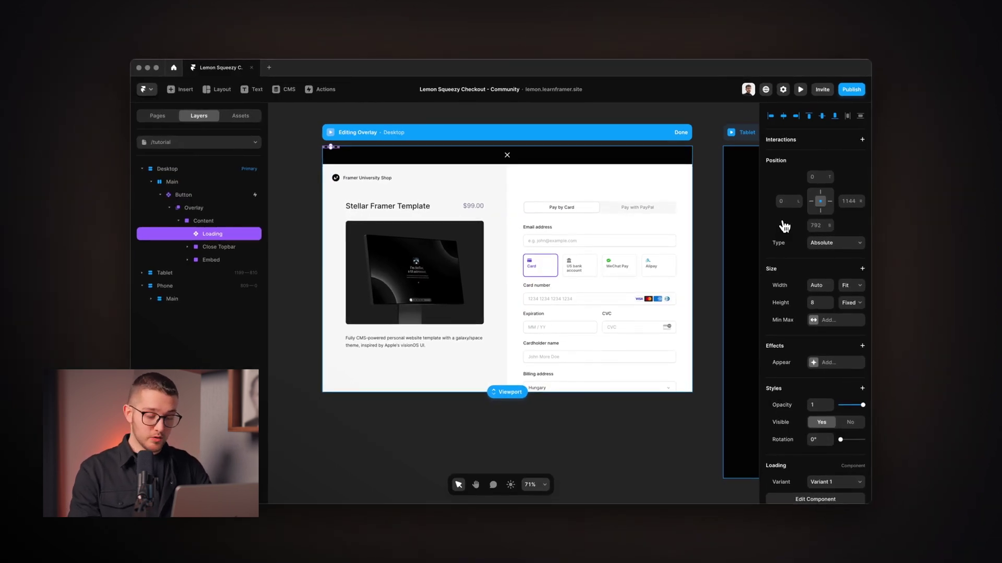
key("alt+h")
key("alt+v")
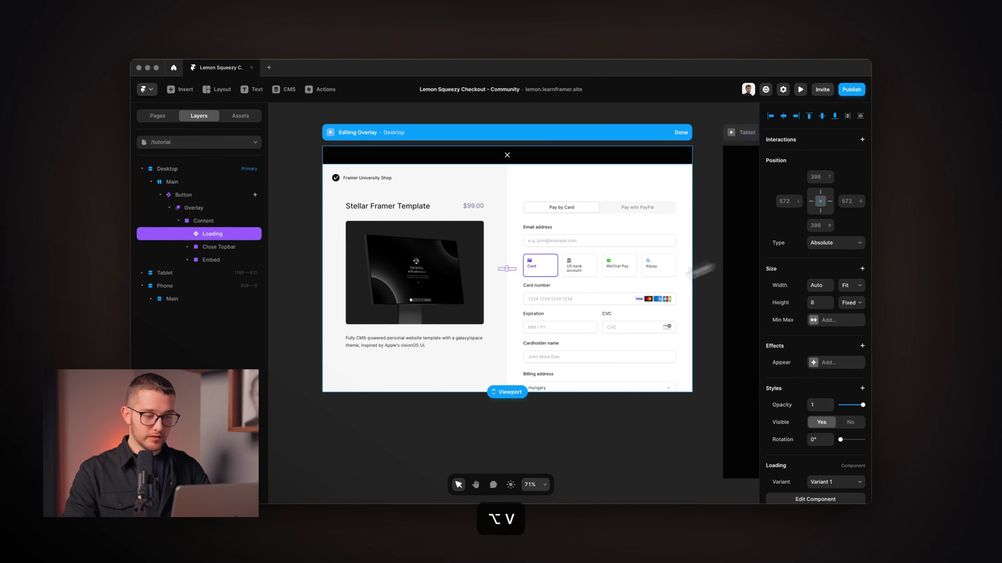
Examine how the centered Loading component is layered with the checkout embed in the overlay.
scroll(544, 261, "up", 4)
scroll(480, 277, "down", 4)
scroll(481, 275, "left", 1)
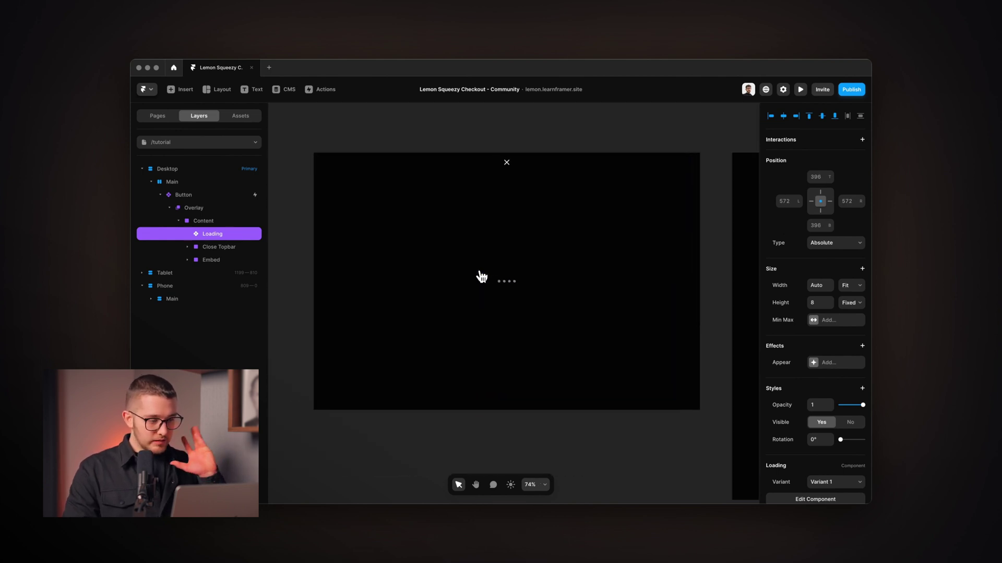
scroll(481, 275, "up", 5)
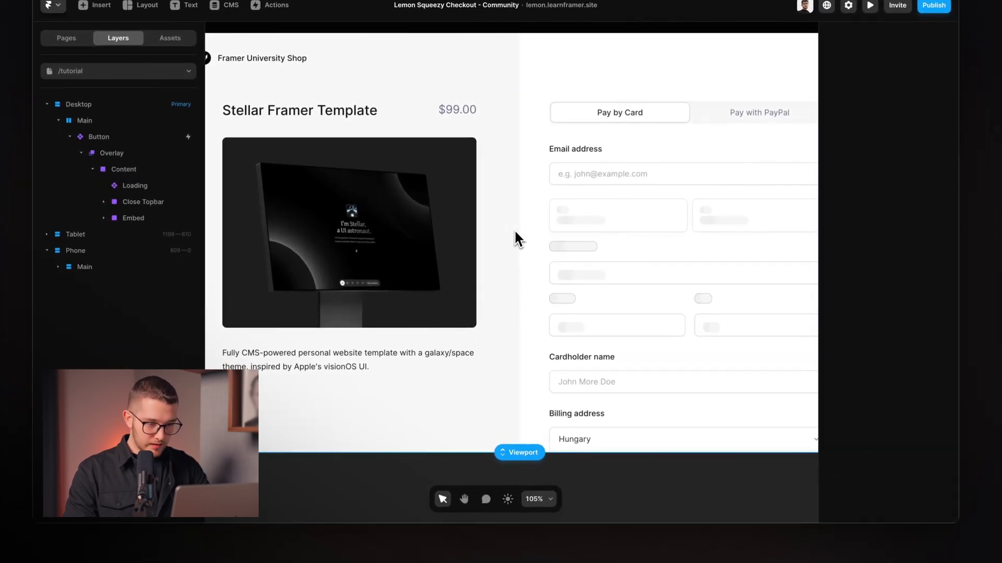
scroll(515, 233, "up", 8)
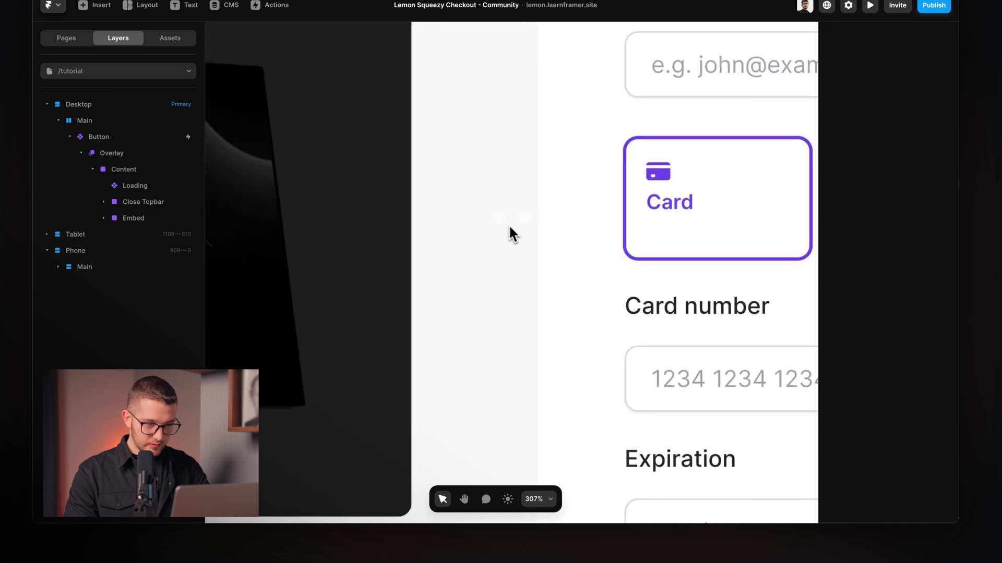
left_click(522, 223)
scroll(530, 217, "down", 8)
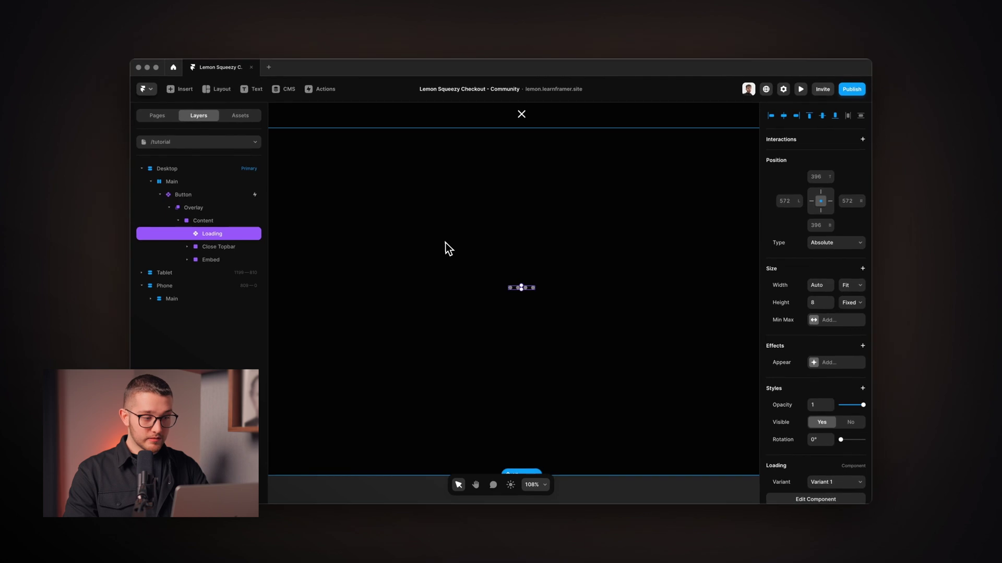
scroll(445, 243, "down", 3)
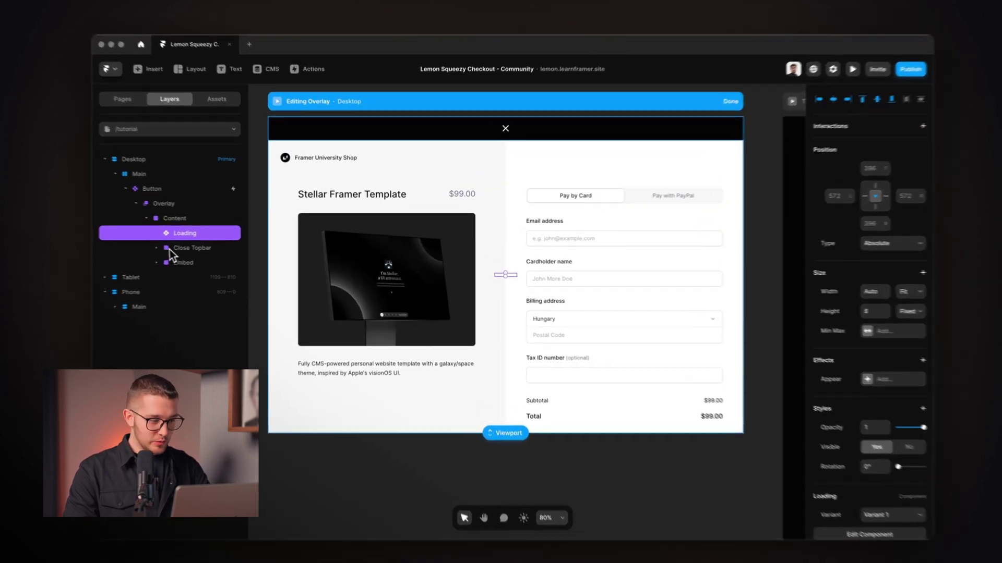
Add a Z Index of 1 to the overlay's Embed layer.
left_click(213, 247)
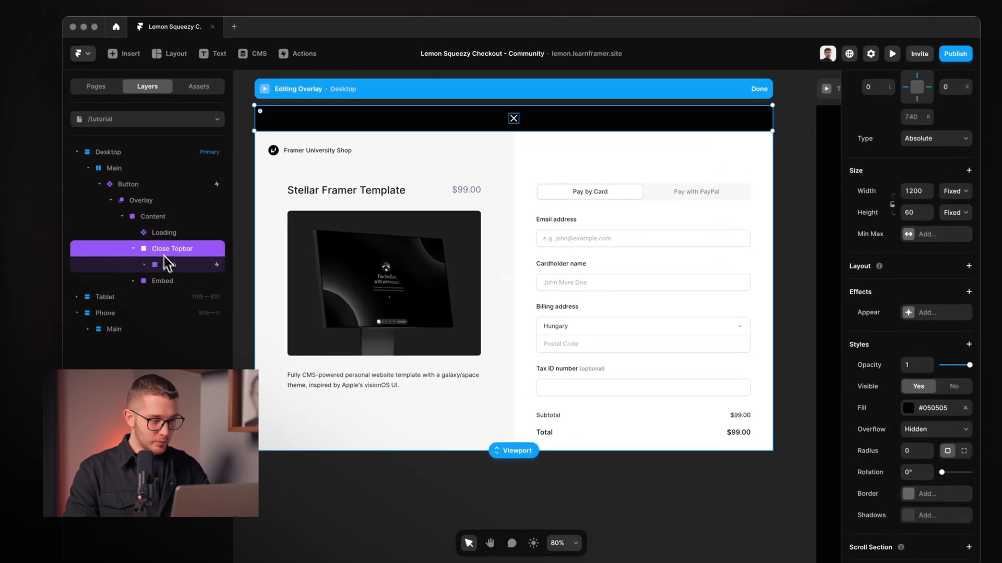
left_click(168, 282)
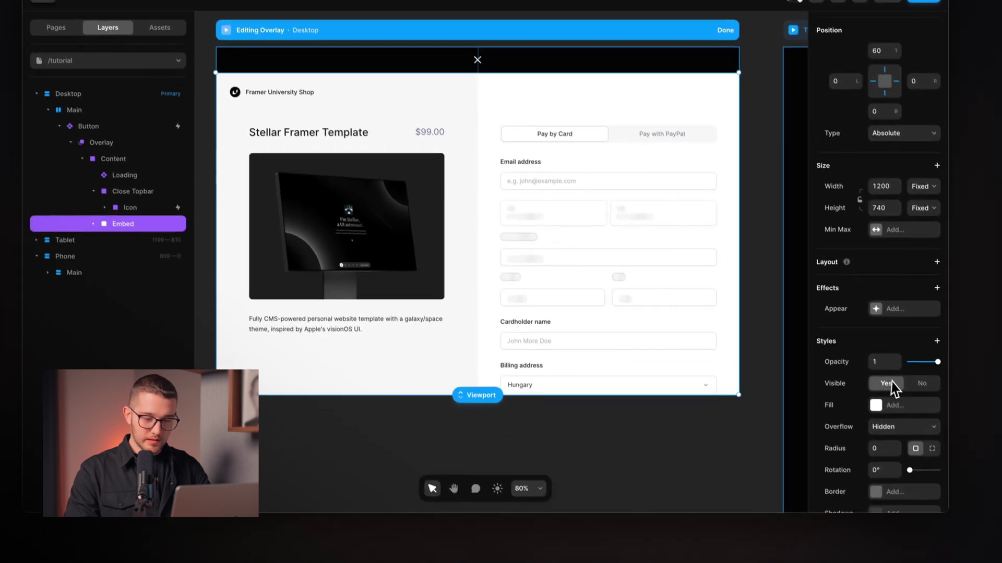
scroll(913, 334, "down", 2)
left_click(937, 302)
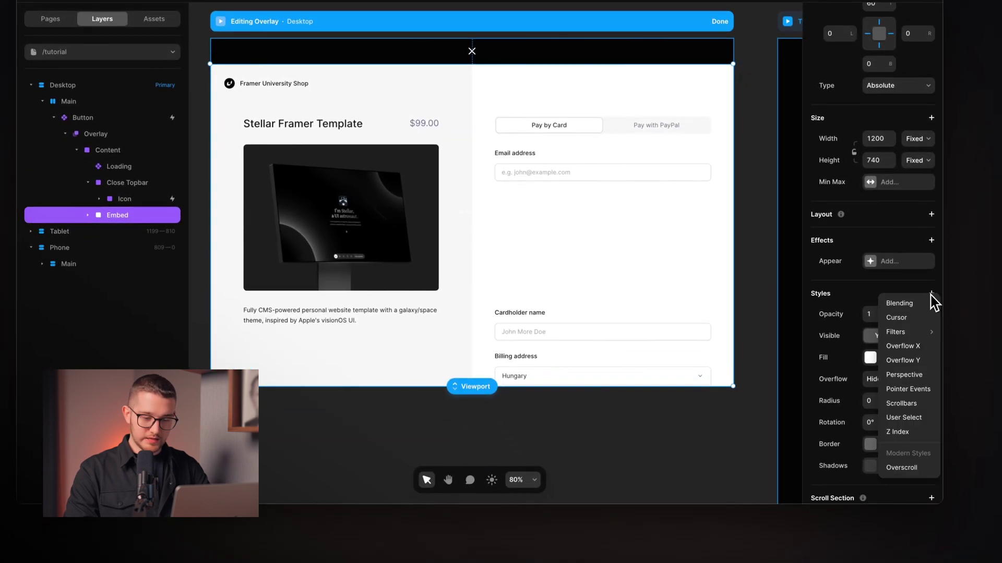
left_click(919, 432)
scroll(921, 470, "down", 1)
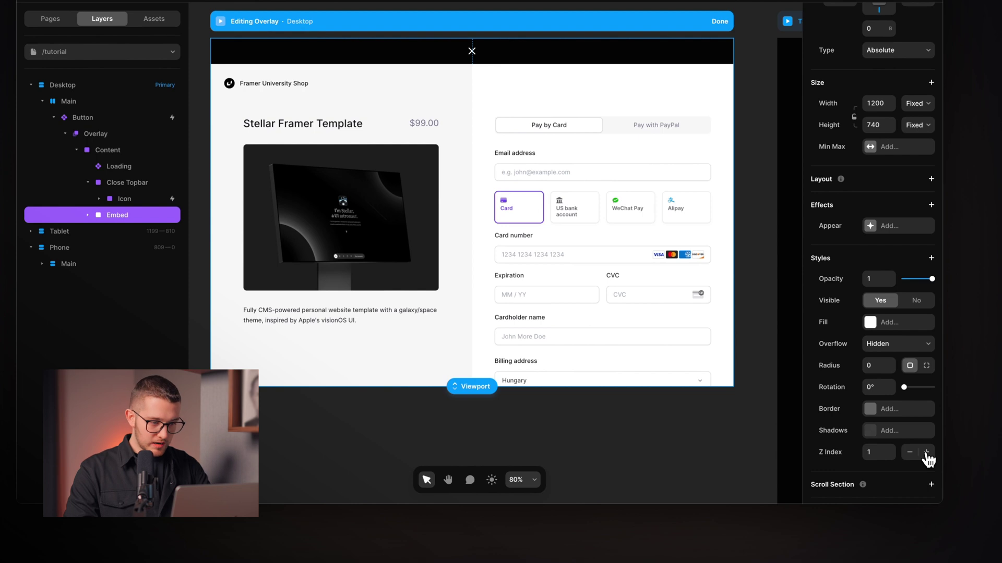
Inspect the layering at the center of the checkout overlay and open a preview of the Desktop page.
key("Escape")
scroll(478, 227, "up", 2)
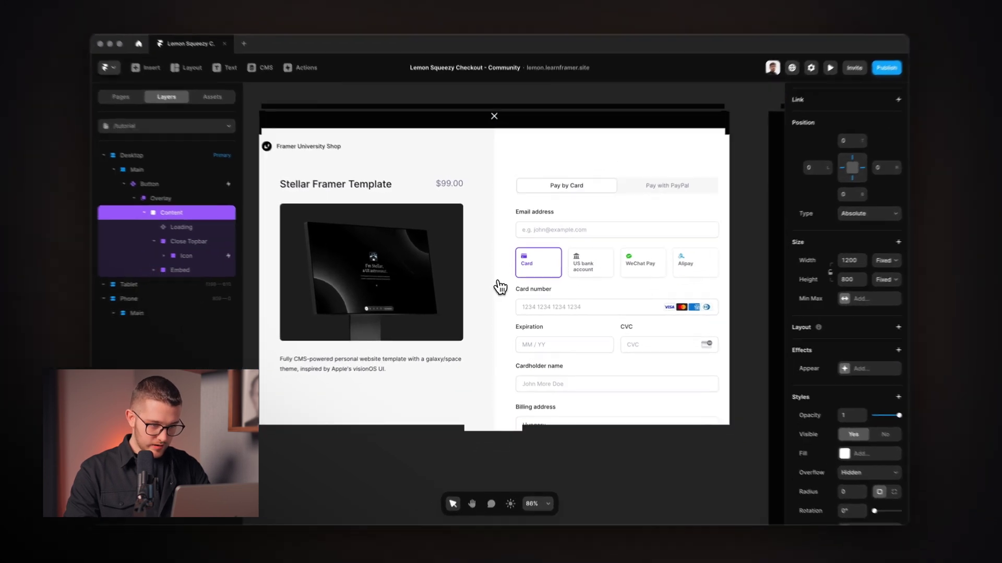
scroll(498, 284, "up", 6)
scroll(498, 284, "down", 1)
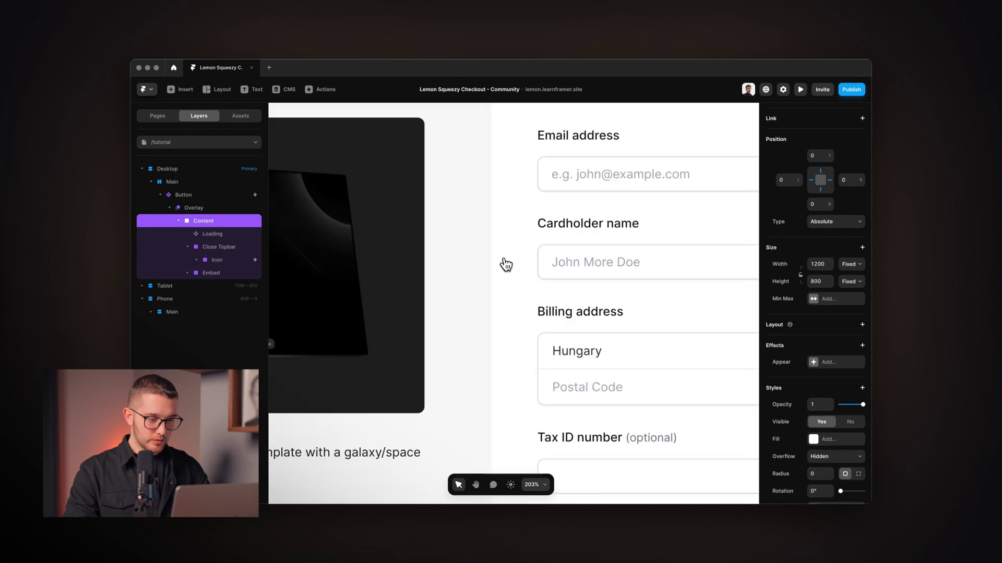
scroll(488, 264, "down", 5)
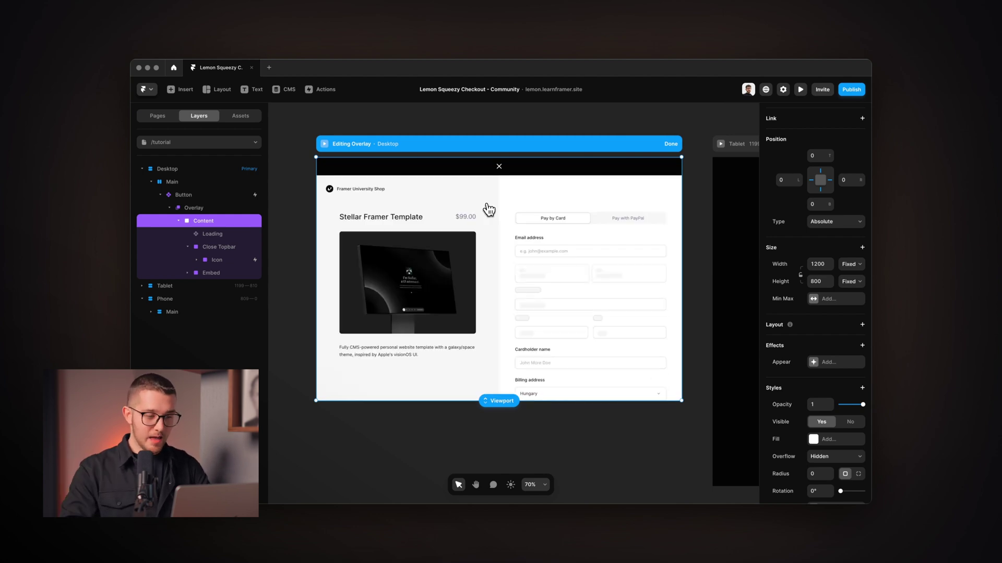
left_click(324, 144)
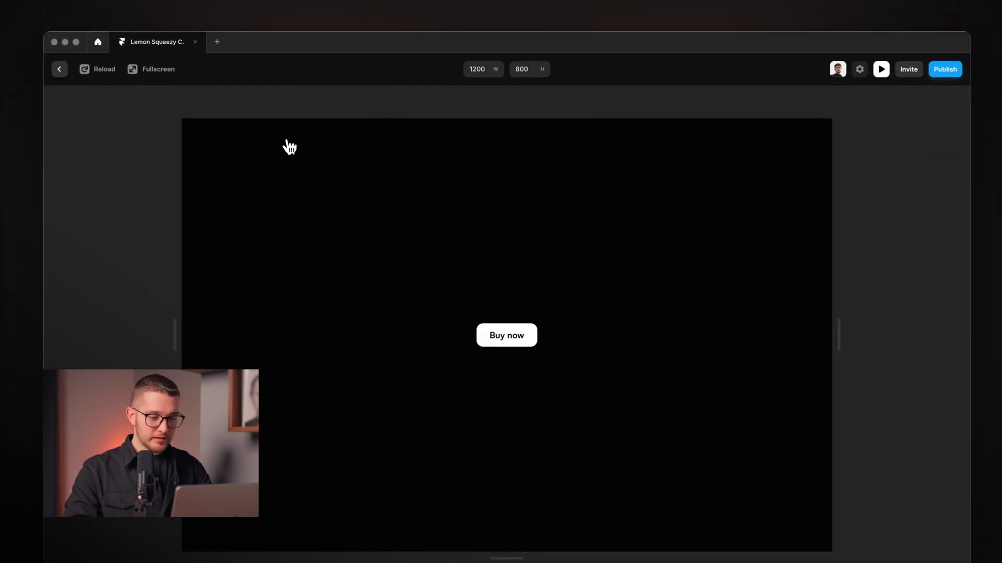
Test opening and closing the checkout overlay twice from the "Buy now" button in the preview, and return to the canvas.
left_click(535, 343)
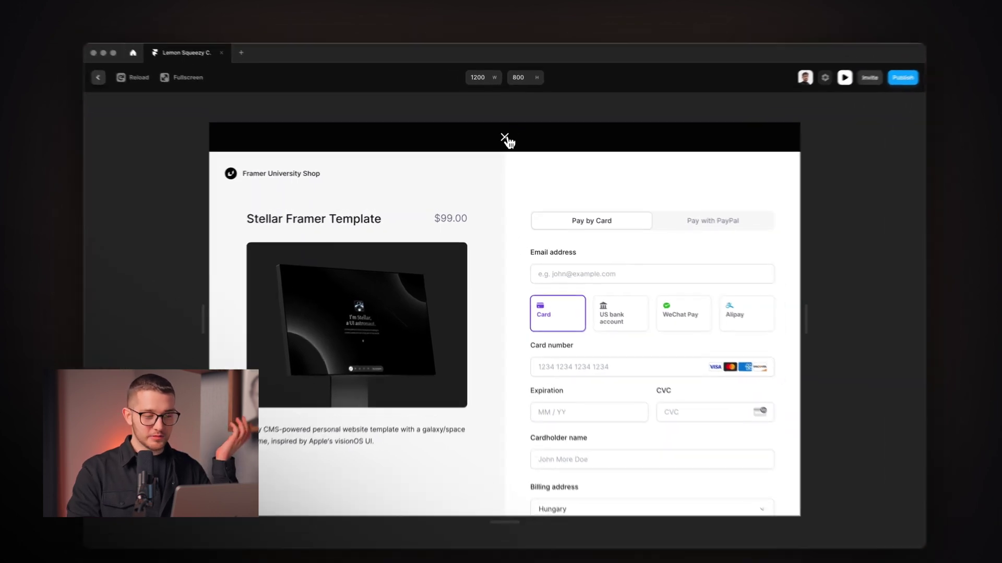
left_click(501, 141)
left_click(509, 335)
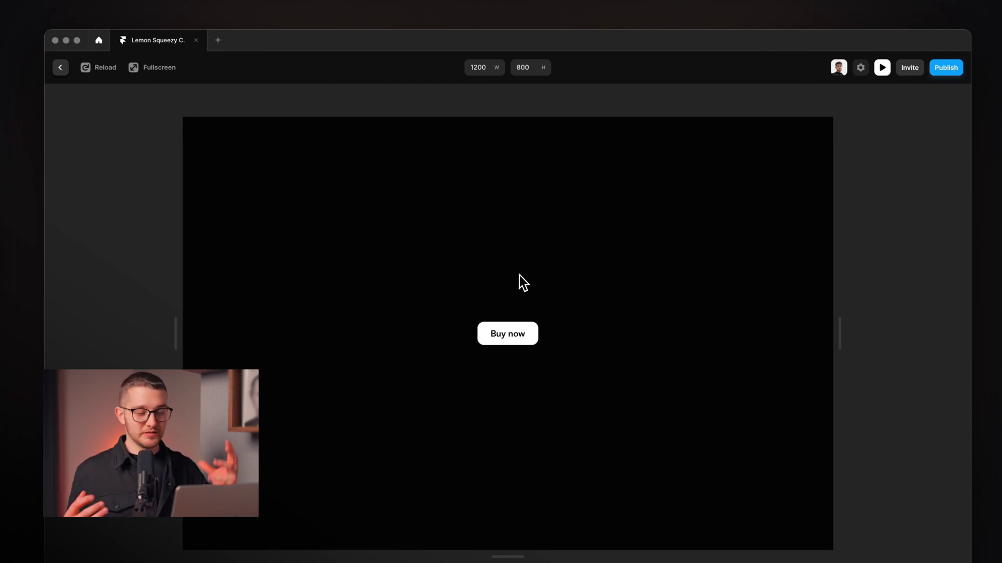
left_click(521, 342)
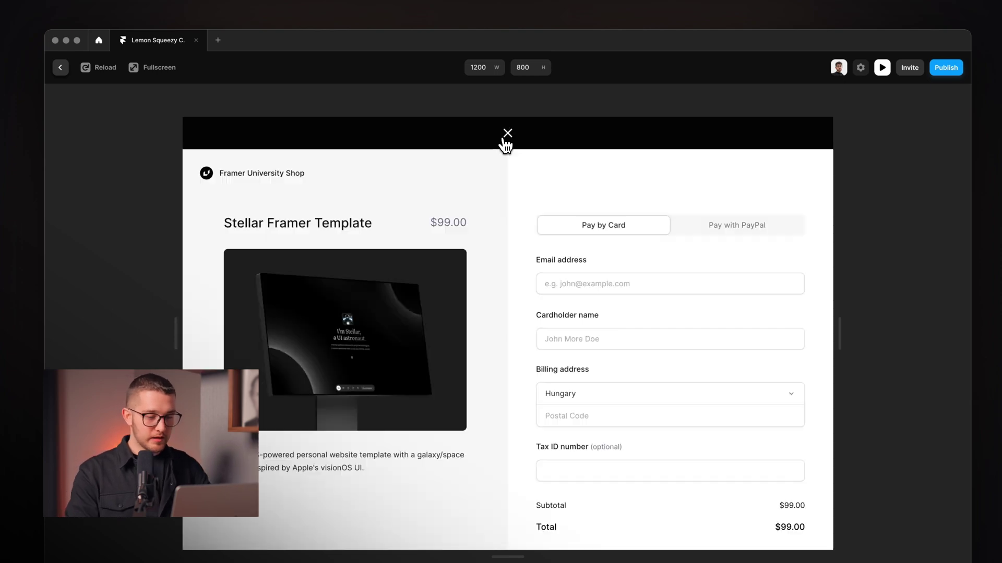
left_click(508, 134)
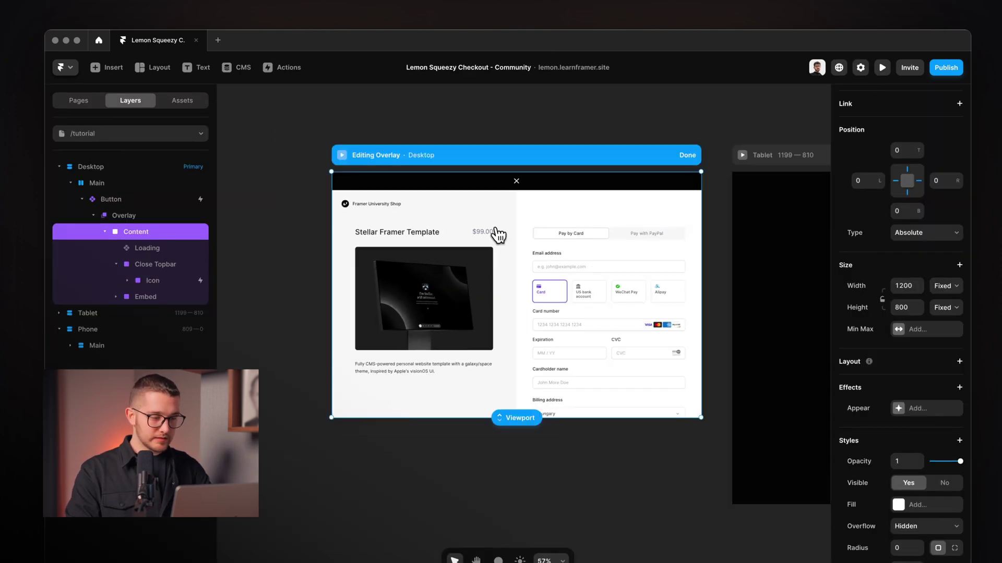
Review the enter and exit transition settings of the Button's Overlay layer.
scroll(498, 230, "up", 3)
left_click(125, 215)
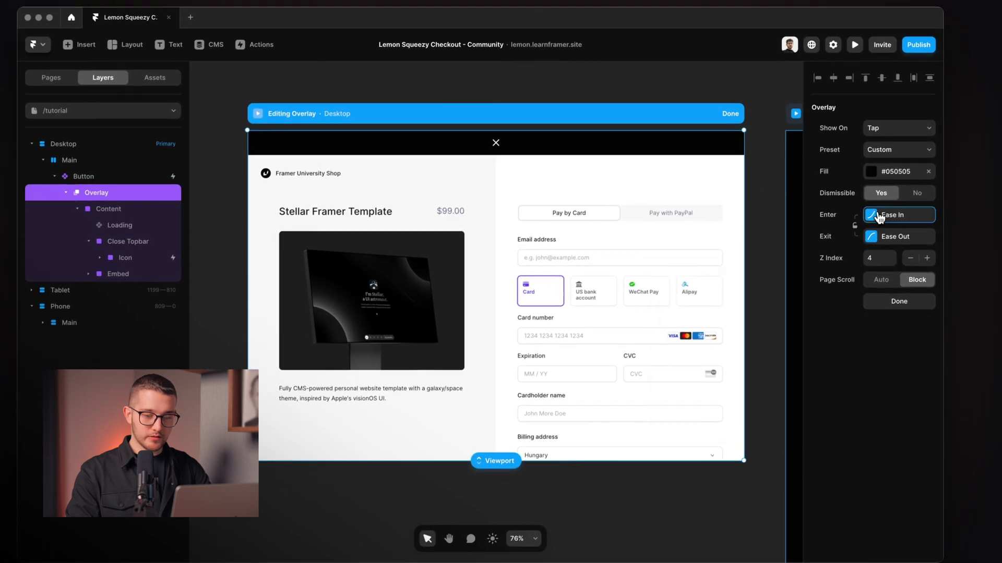
left_click(885, 222)
left_click(891, 248)
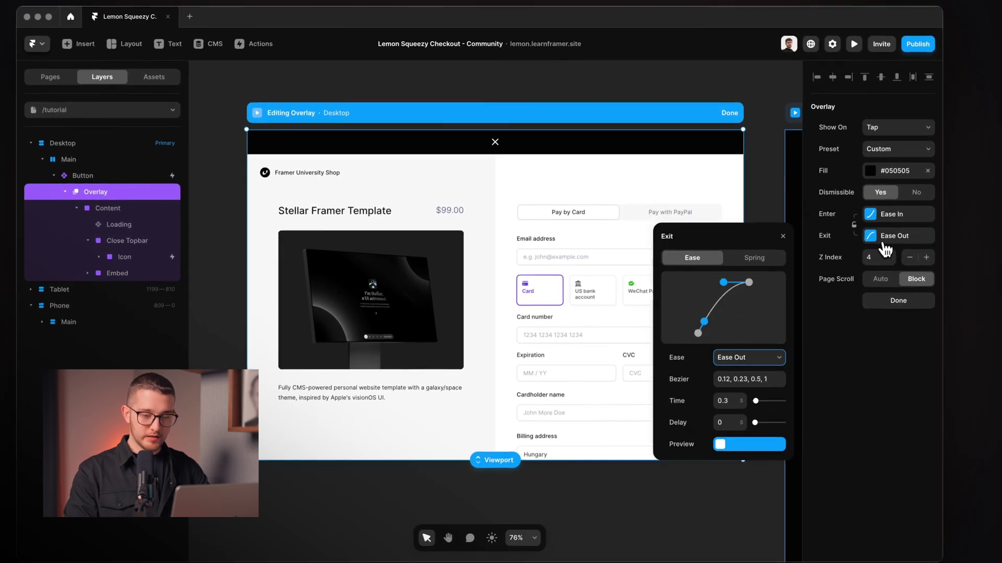
left_click(887, 219)
left_click(887, 237)
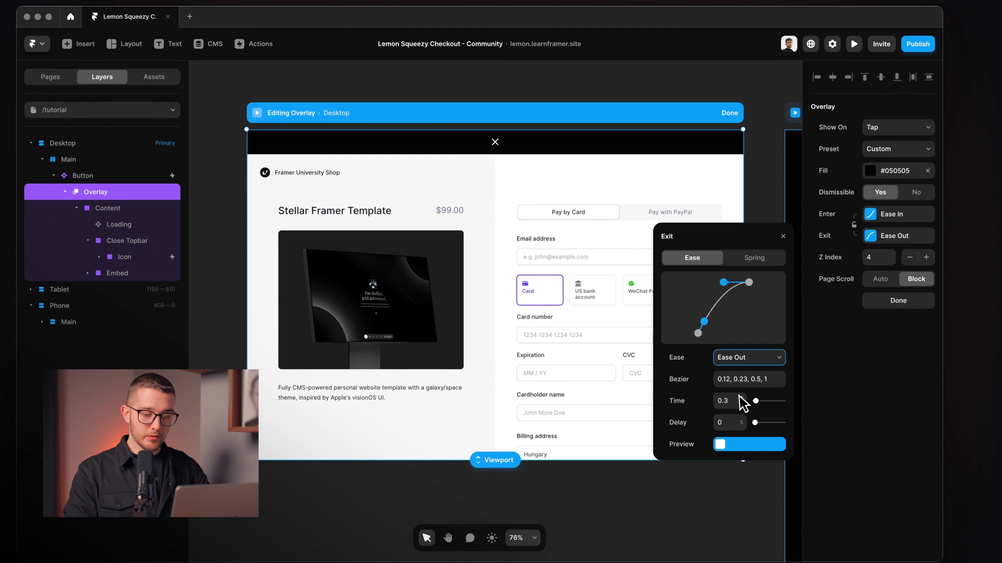
left_click(782, 237)
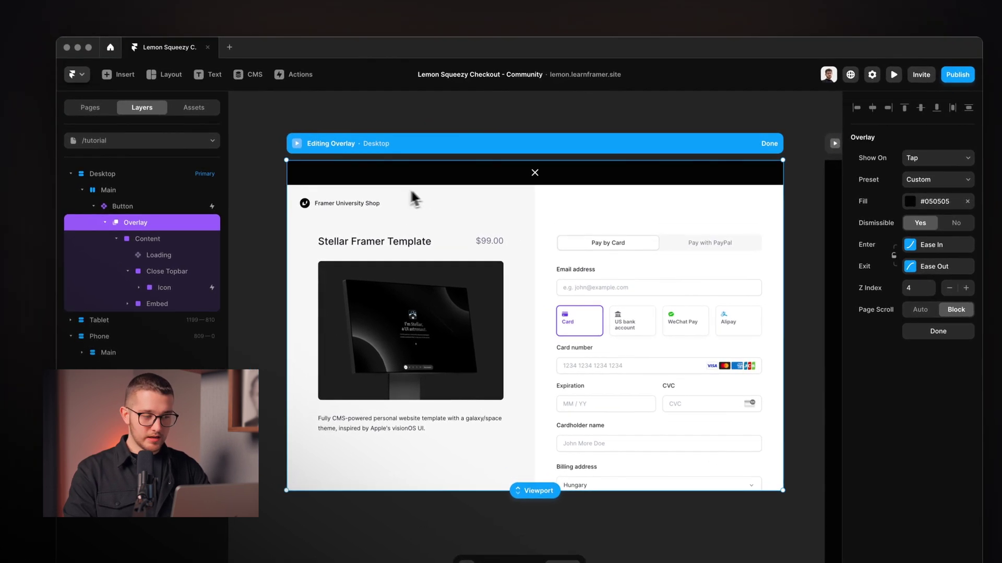
Add an Appear effect with the On Appear trigger to the overlay's Content layer.
left_click(156, 239)
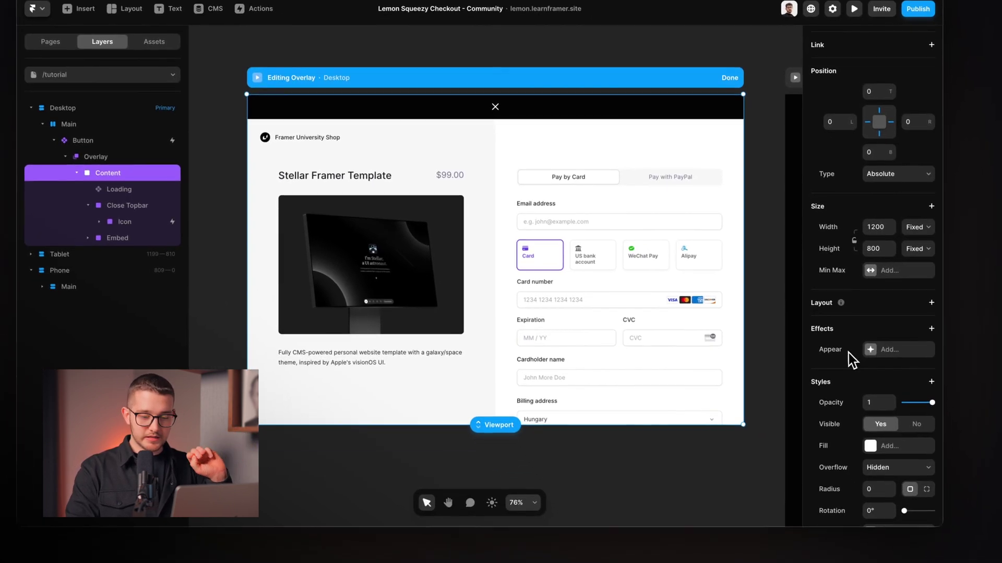
scroll(852, 360, "down", 2)
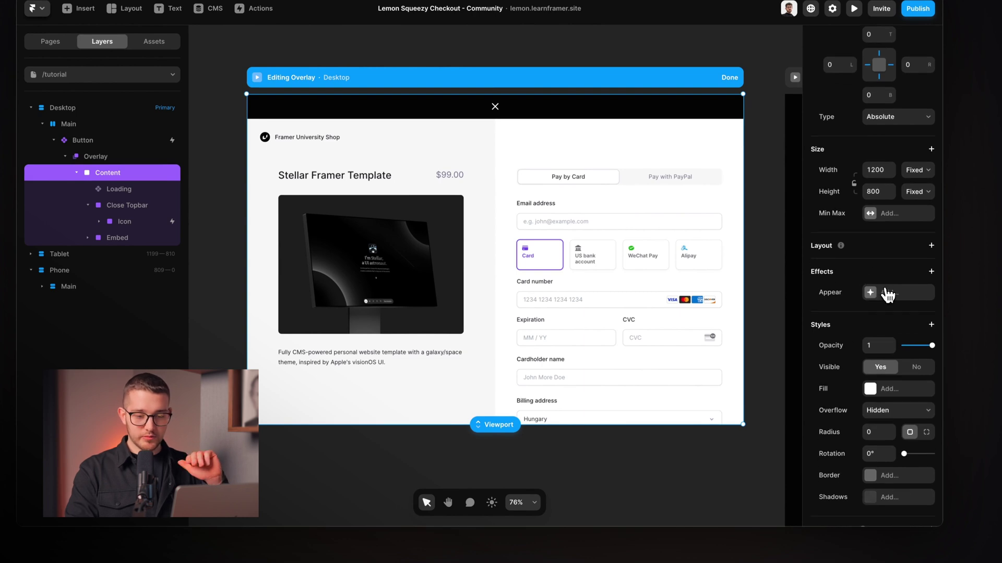
left_click(886, 295)
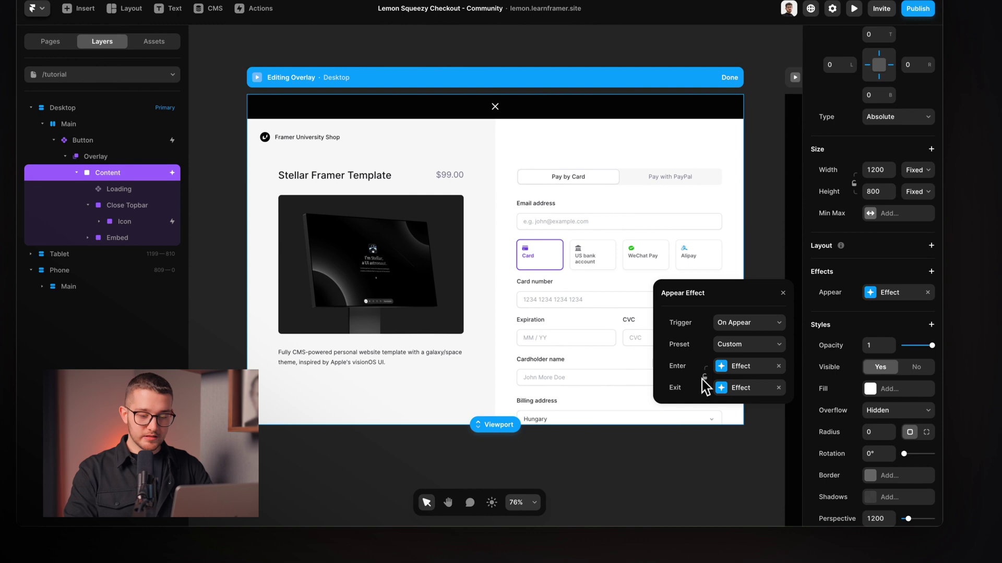
Change the Content's enter effect transition from Spring to an Ease type with the Ease In curve.
left_click(739, 367)
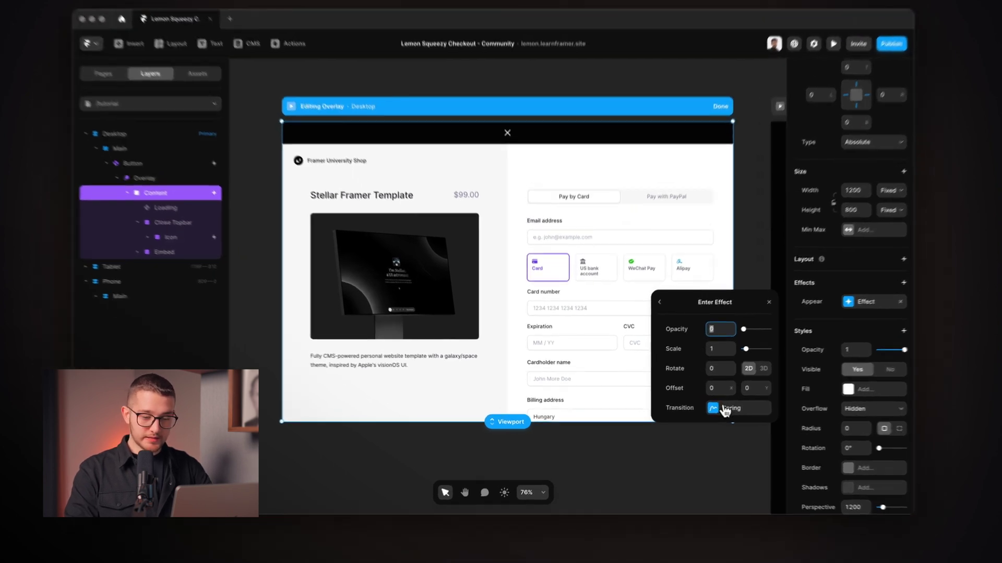
left_click(710, 410)
left_click(678, 333)
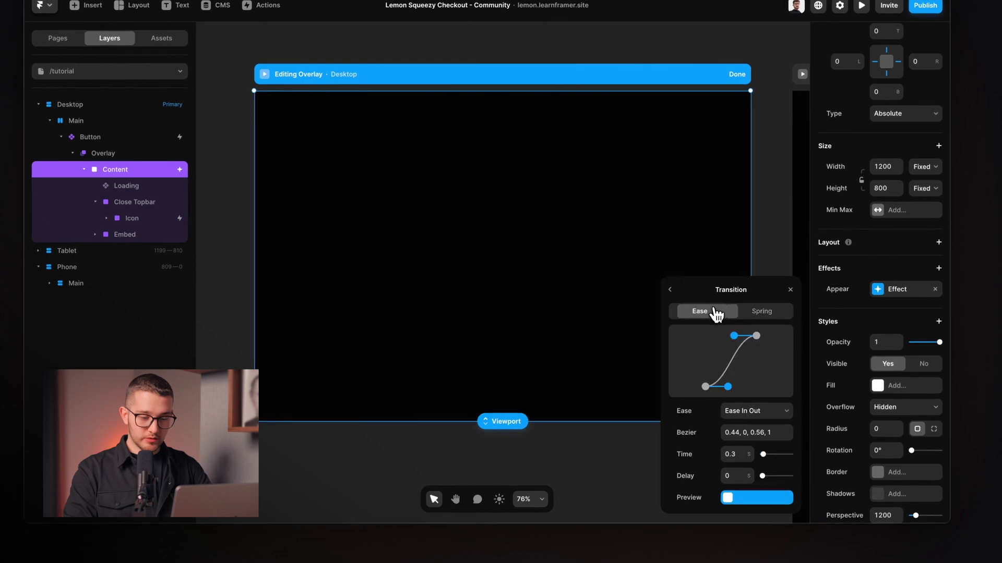
left_click(749, 410)
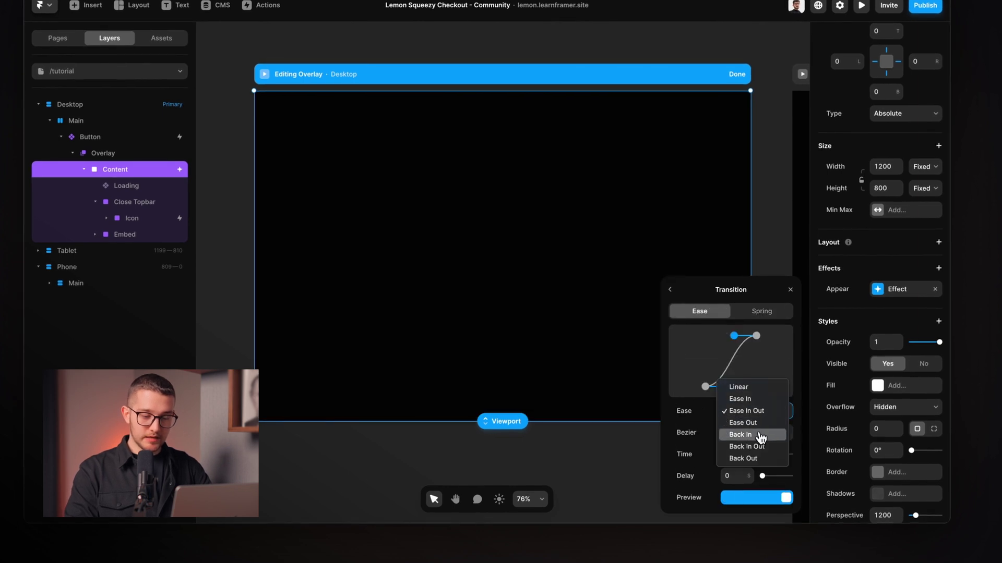
left_click(759, 435)
left_click(758, 413)
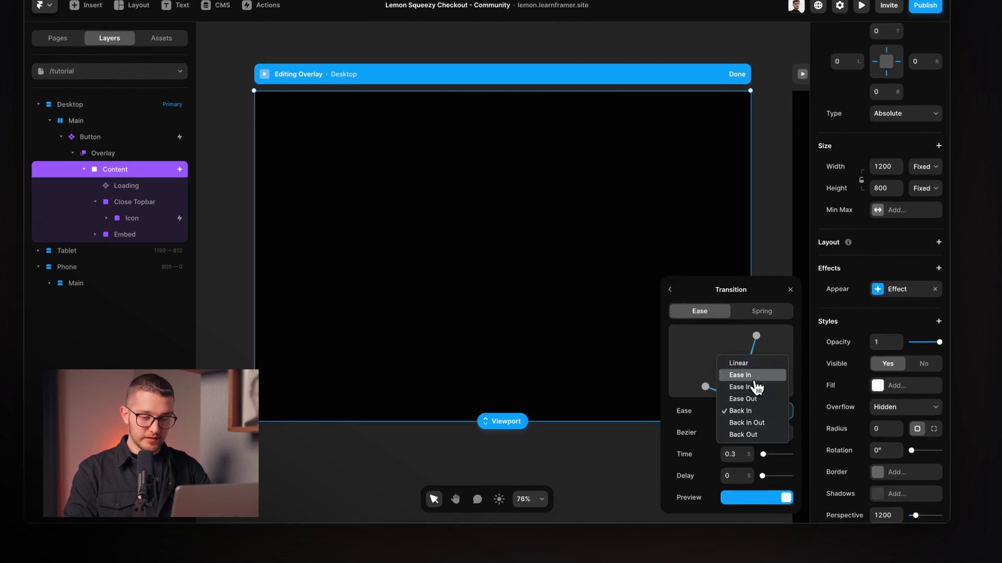
left_click(755, 379)
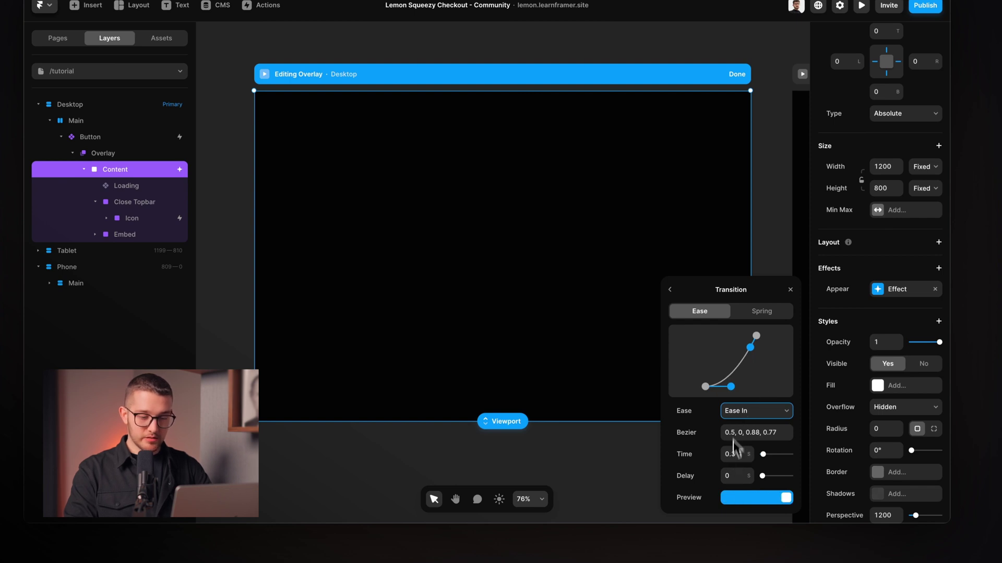
left_click(673, 293)
left_click(676, 294)
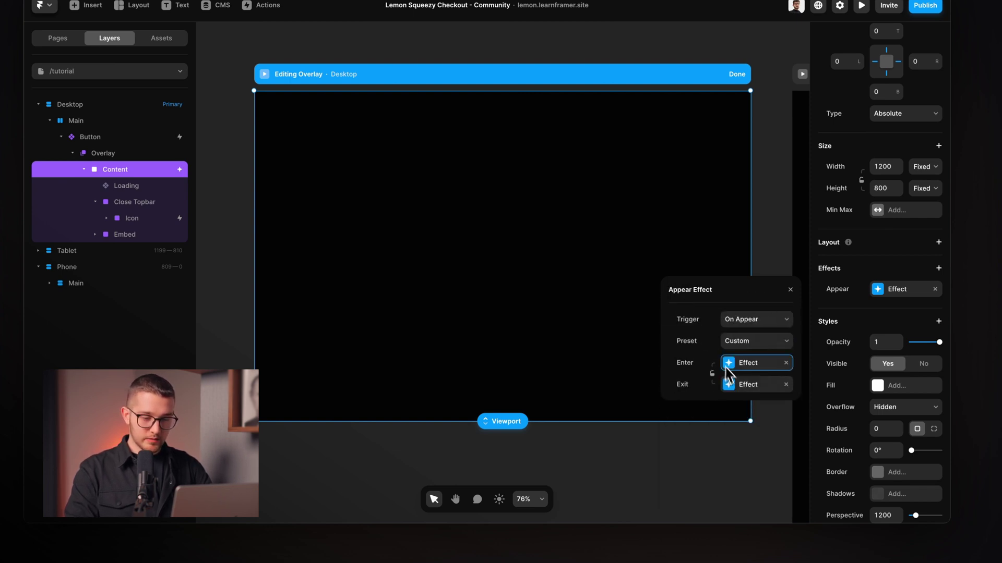
Change the Content's exit effect transition to an Ease type with the Ease Out curve and close the effect settings.
left_click(743, 386)
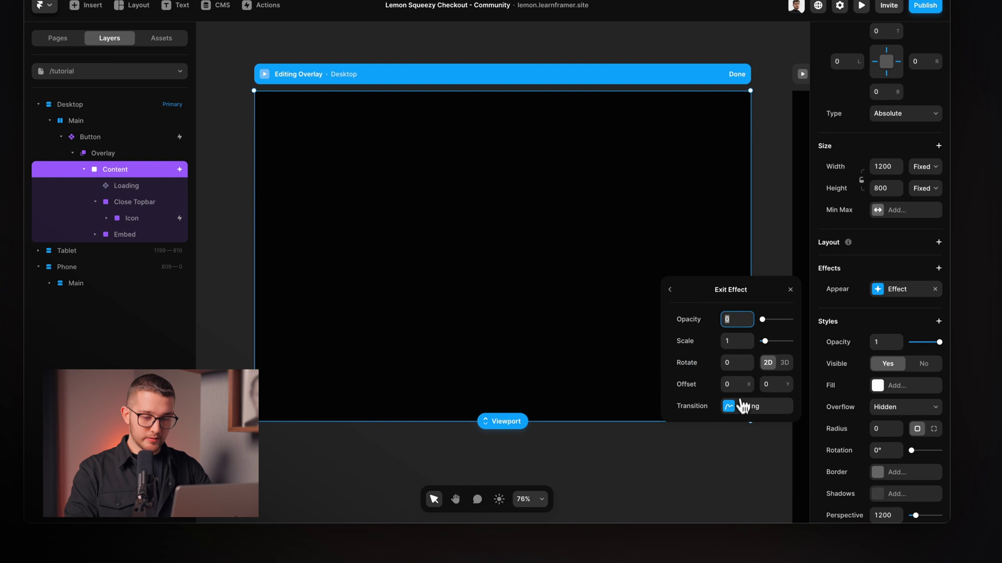
left_click(743, 407)
left_click(715, 313)
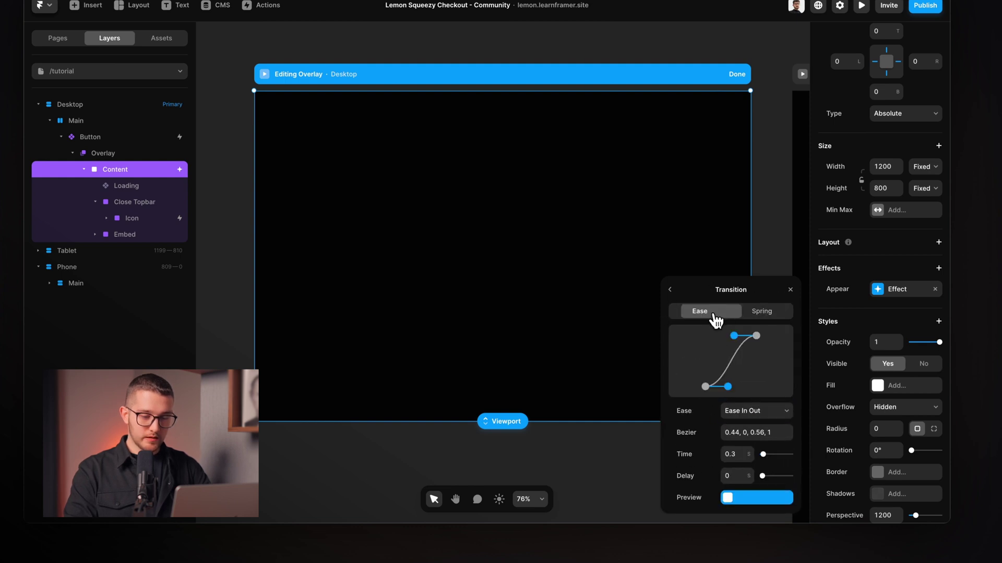
left_click(751, 413)
left_click(759, 428)
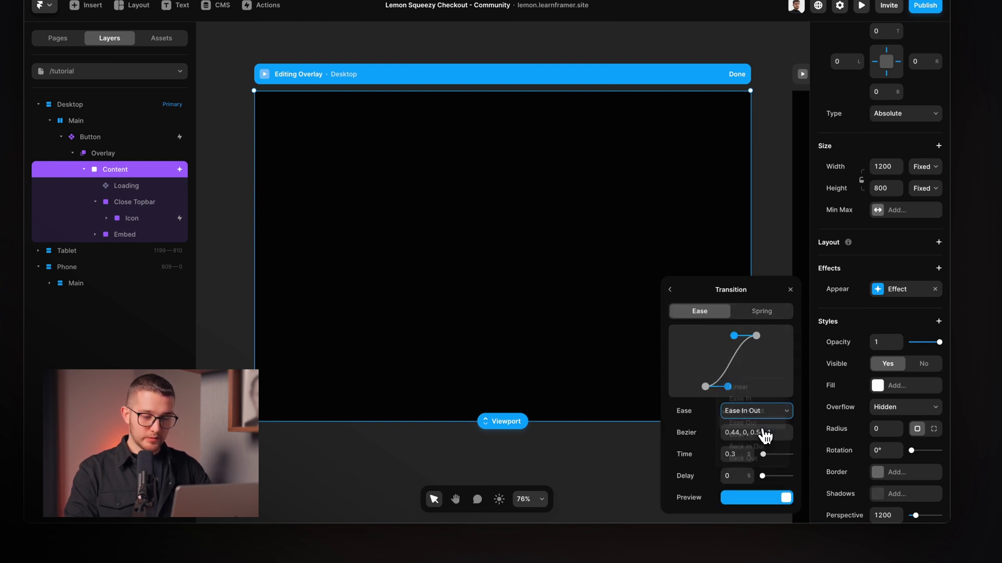
left_click(670, 290)
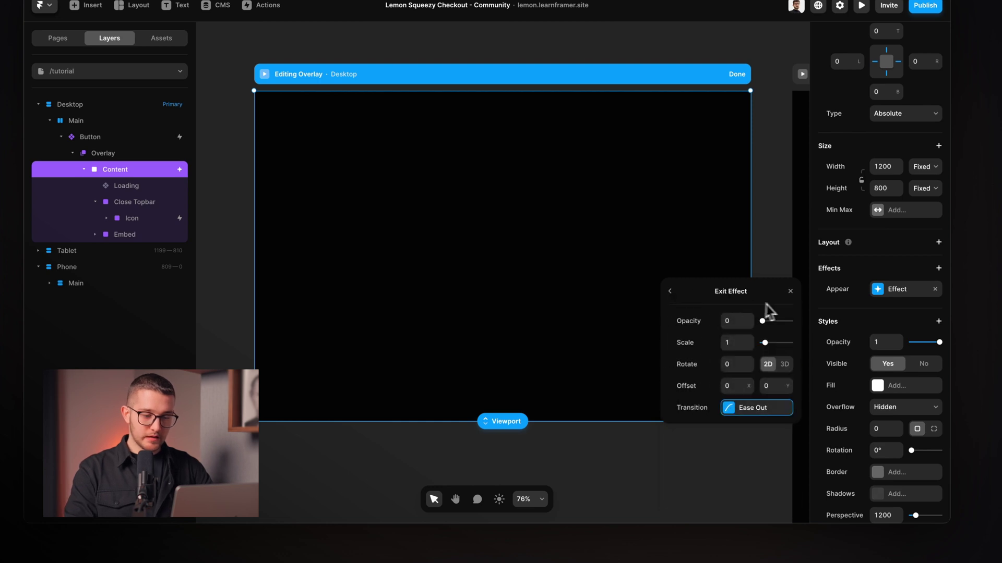
left_click(791, 293)
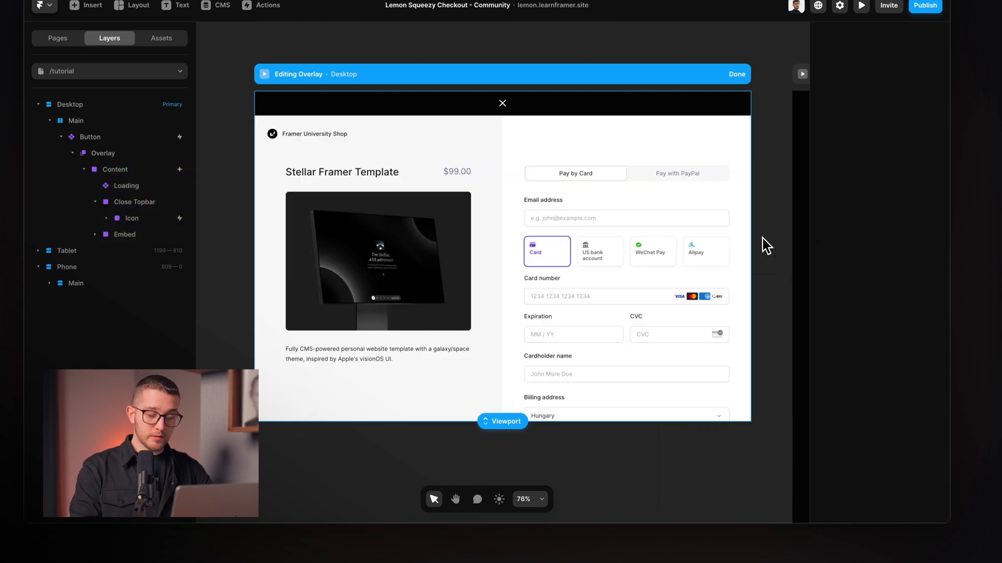
Preview the page, open and close the checkout overlay twice to check its fade animations, and return to the canvas.
key("super+p")
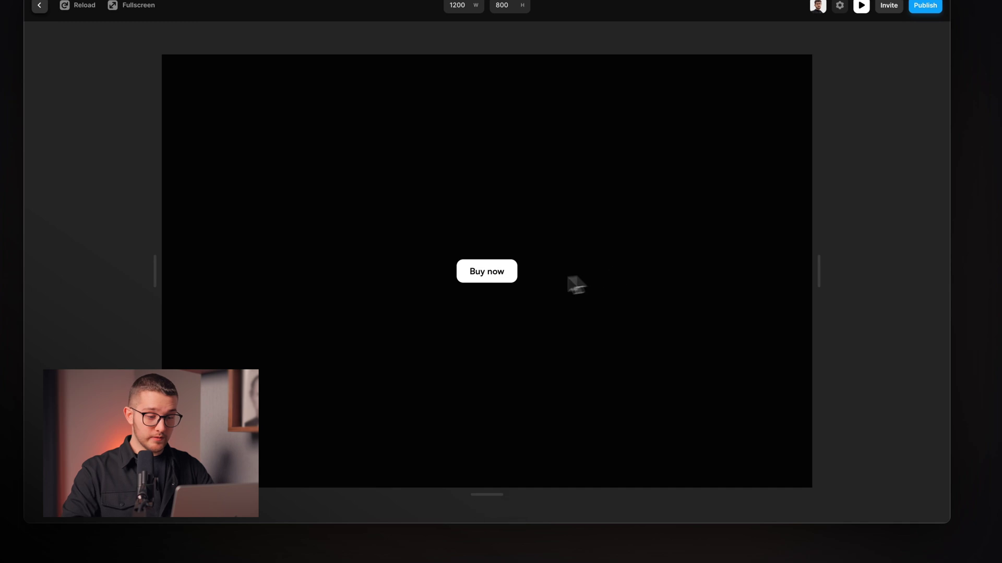
left_click(505, 279)
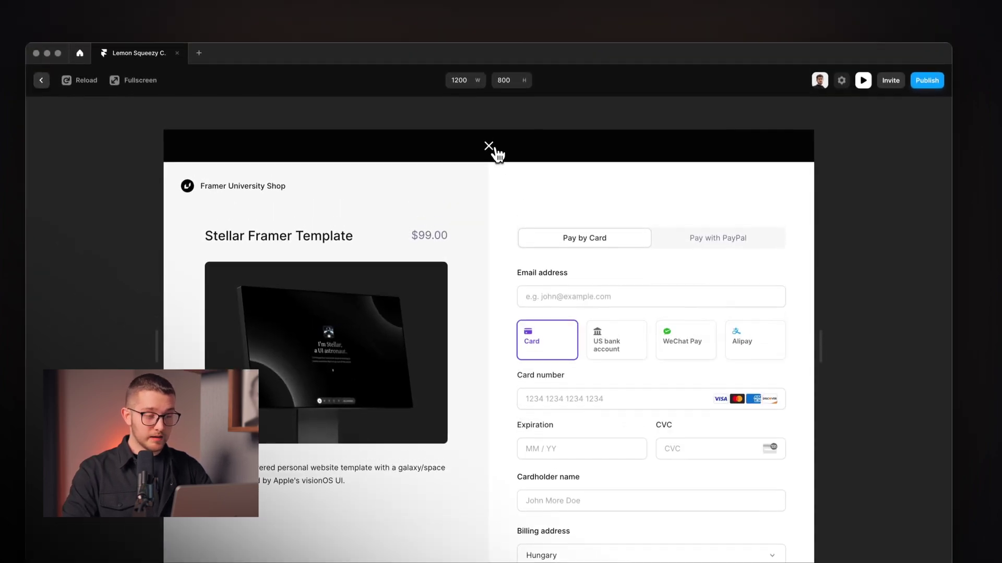
left_click(495, 150)
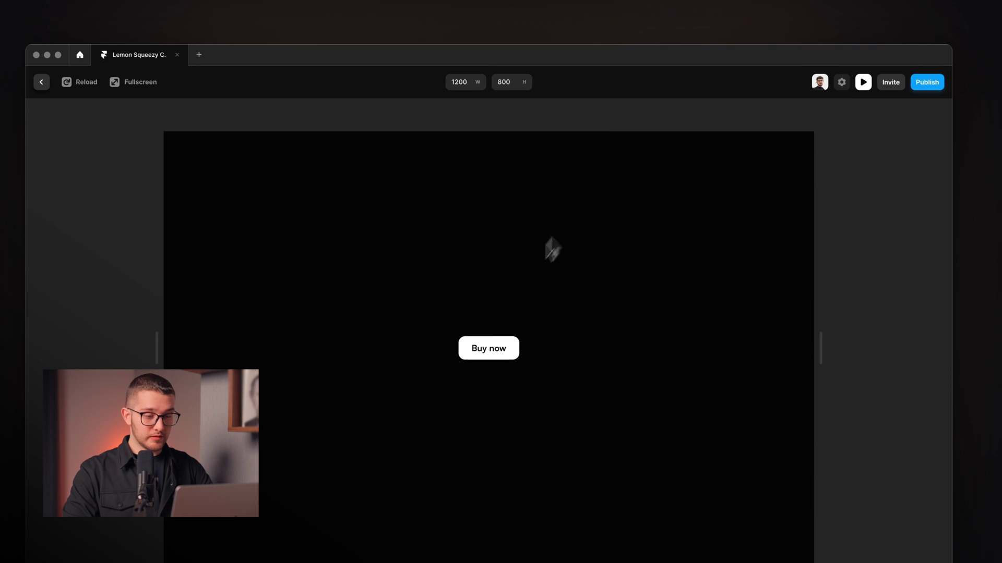
left_click(475, 348)
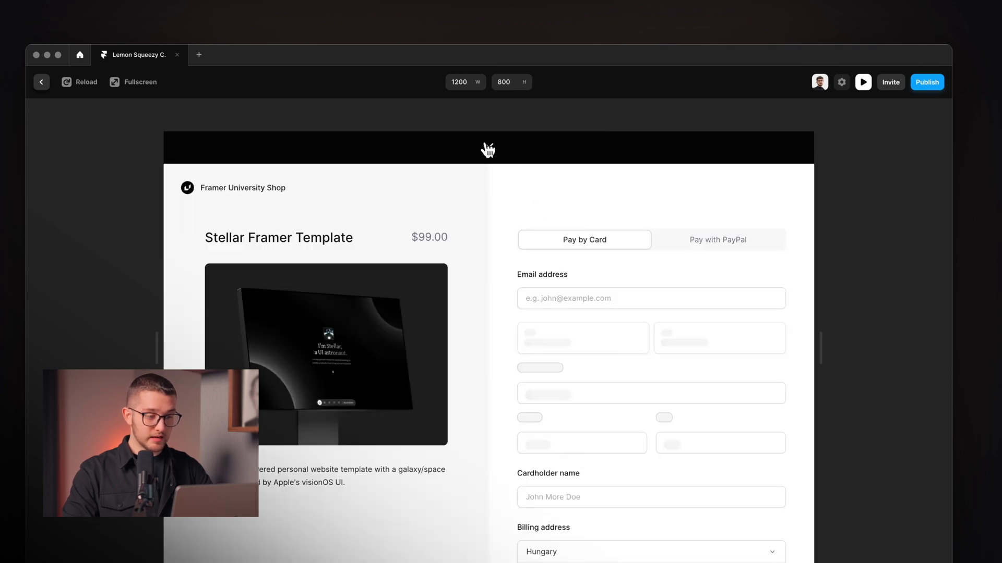
left_click(488, 149)
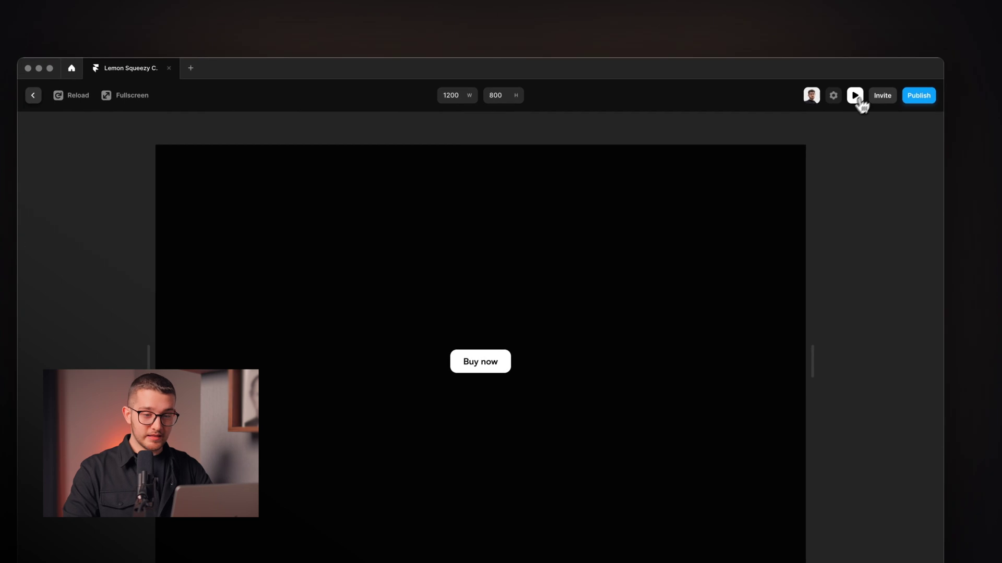
left_click(862, 82)
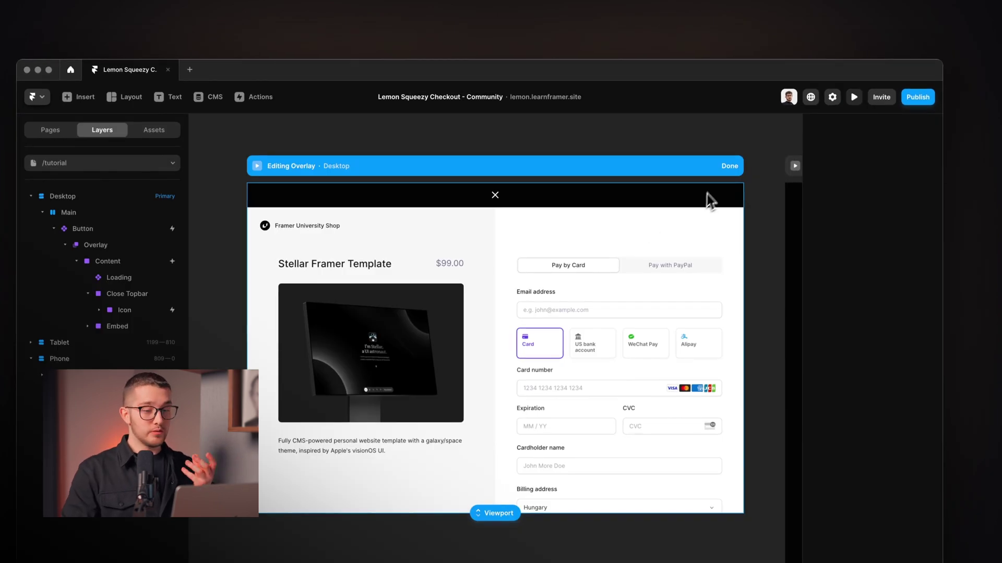
Finish editing the overlay and publish the updated site to its domains.
left_click(729, 166)
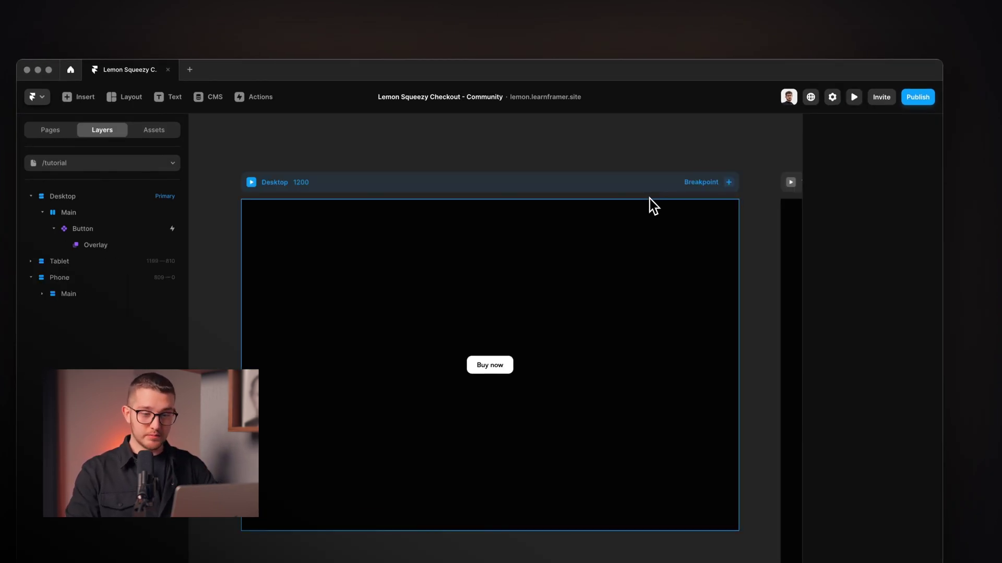
left_click(919, 97)
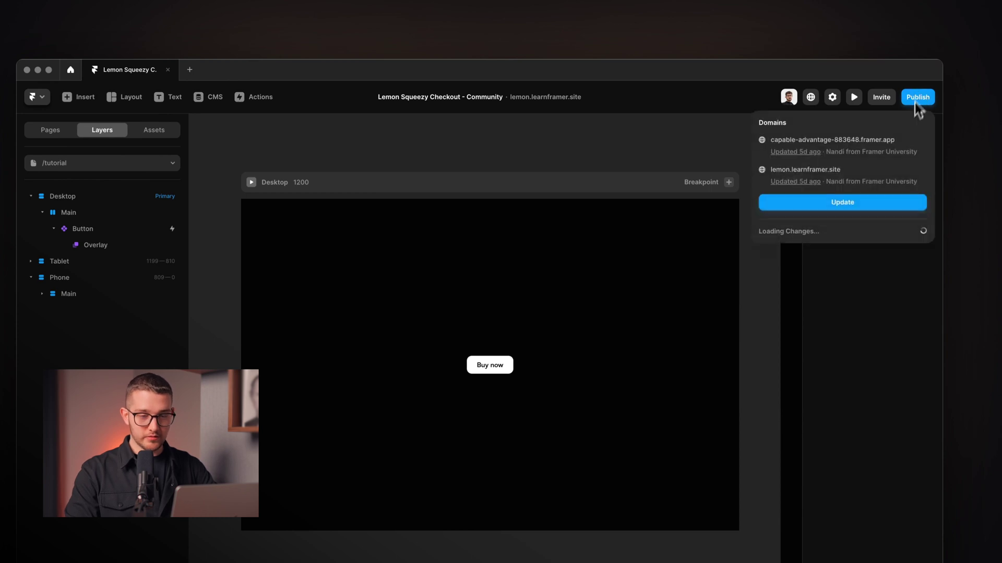
left_click(848, 202)
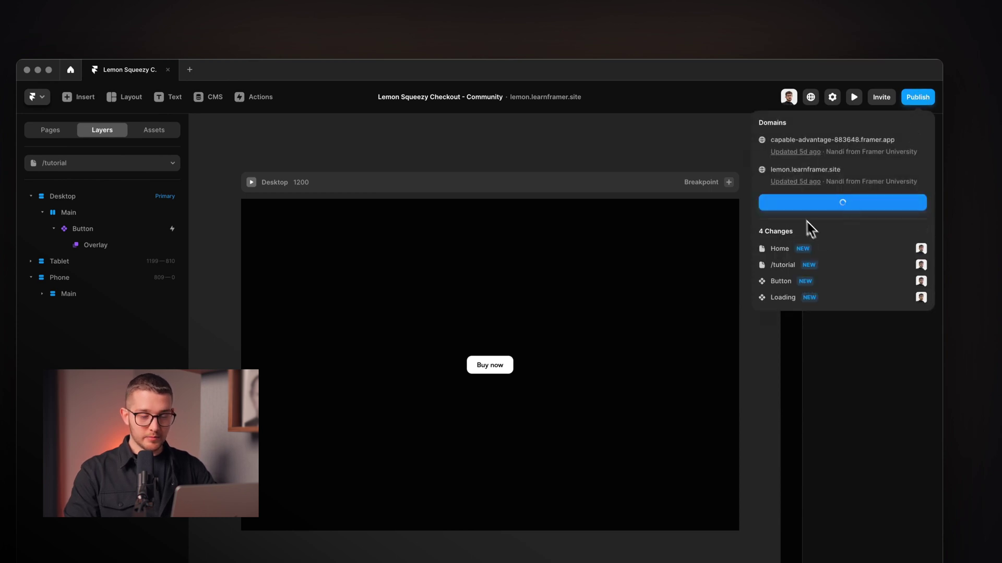
left_click(702, 143)
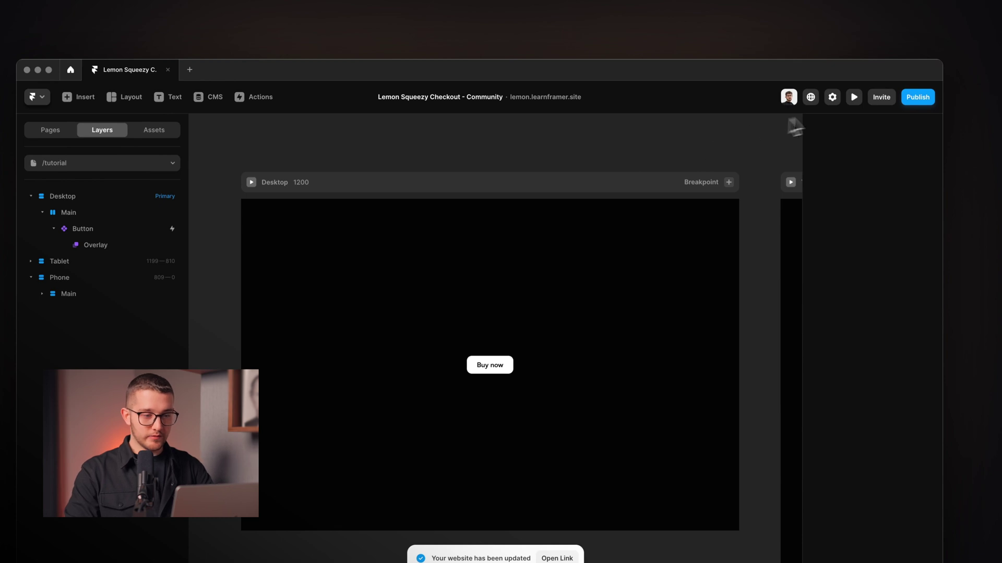
Open the page for testing and launch the checkout overlay from the "Buy now" button.
key("super+p")
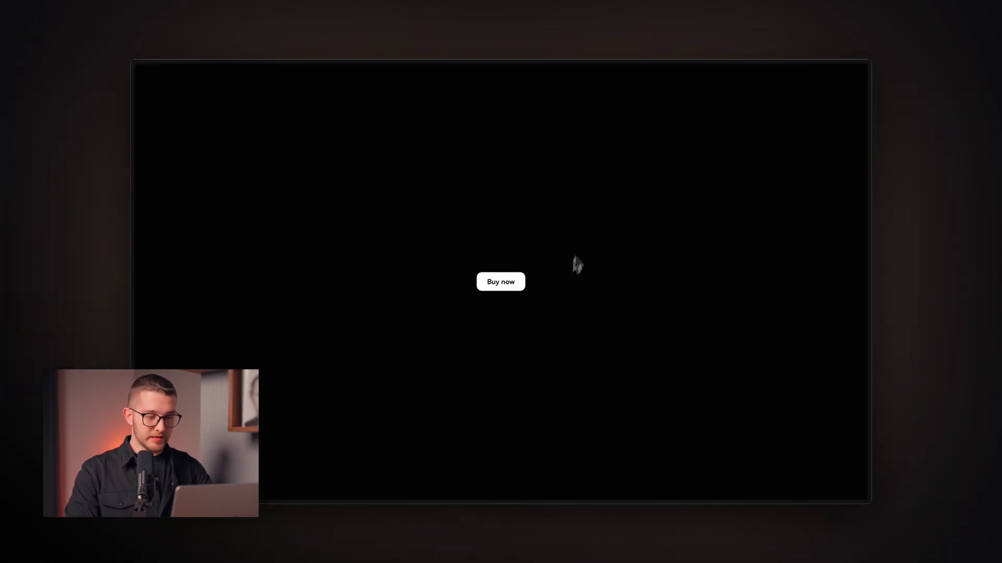
left_click(518, 282)
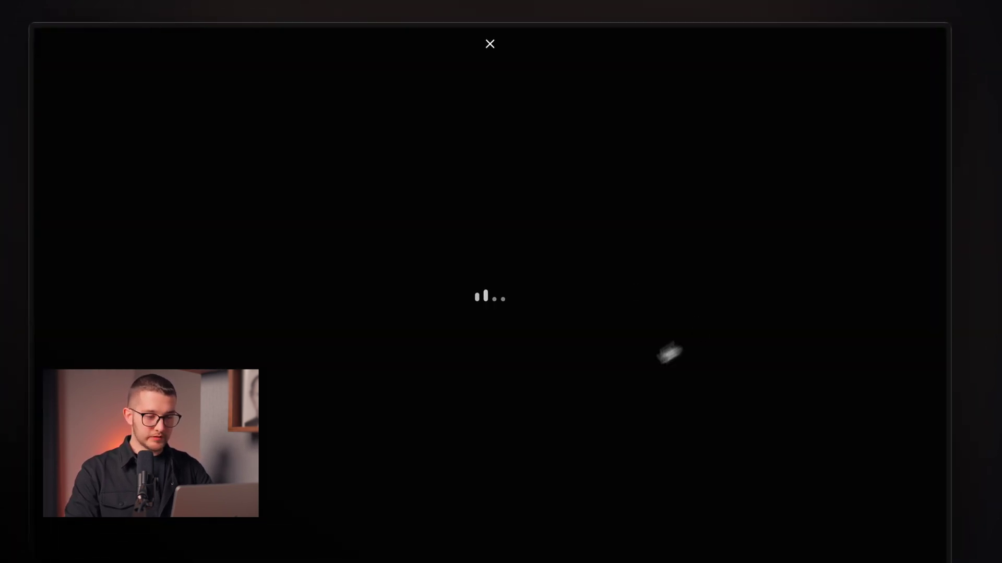